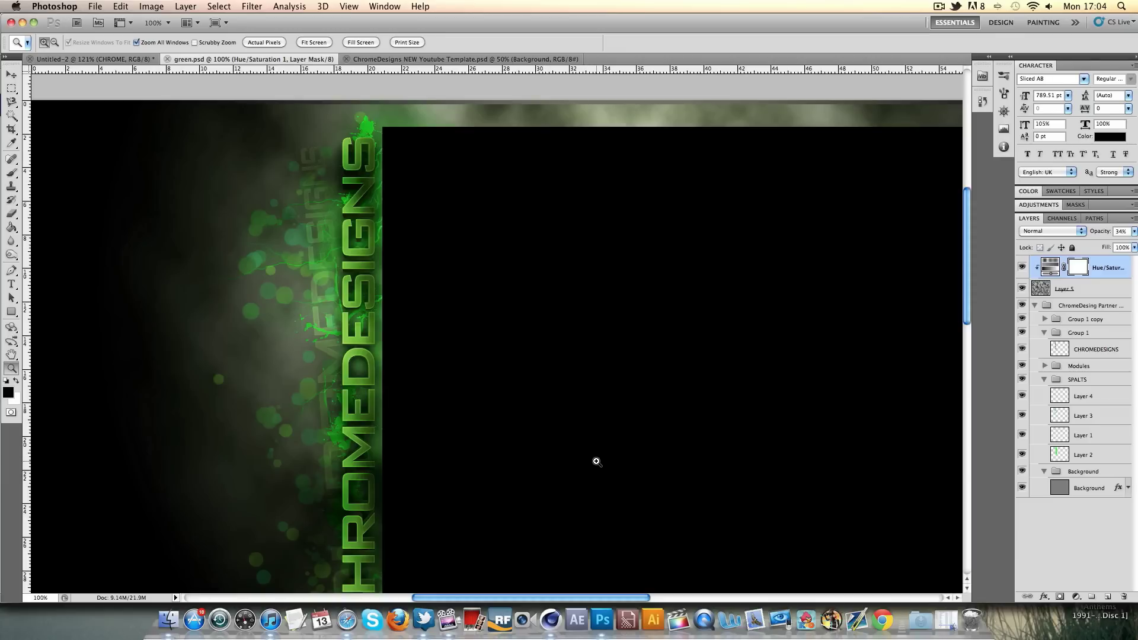
Examine the green CHROMEDESIGNS lettering and splatter design in green.psd, both as a whole and close up
right_click(465, 448)
left_click(486, 506)
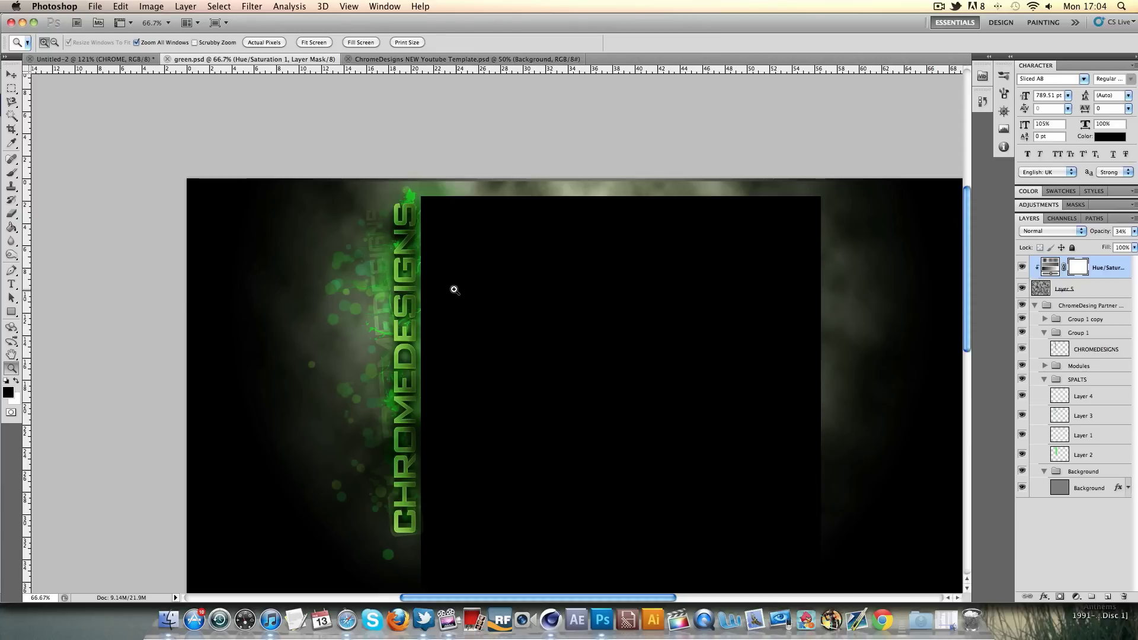
left_click(419, 285)
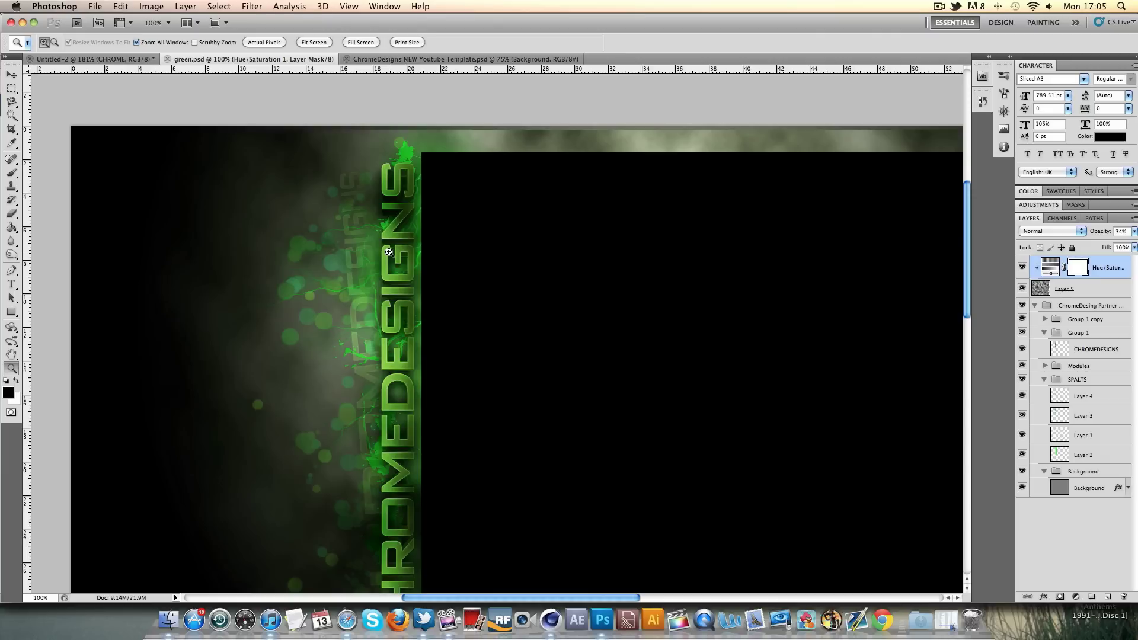
scroll(389, 252, "down", 5)
scroll(389, 252, "up", 6)
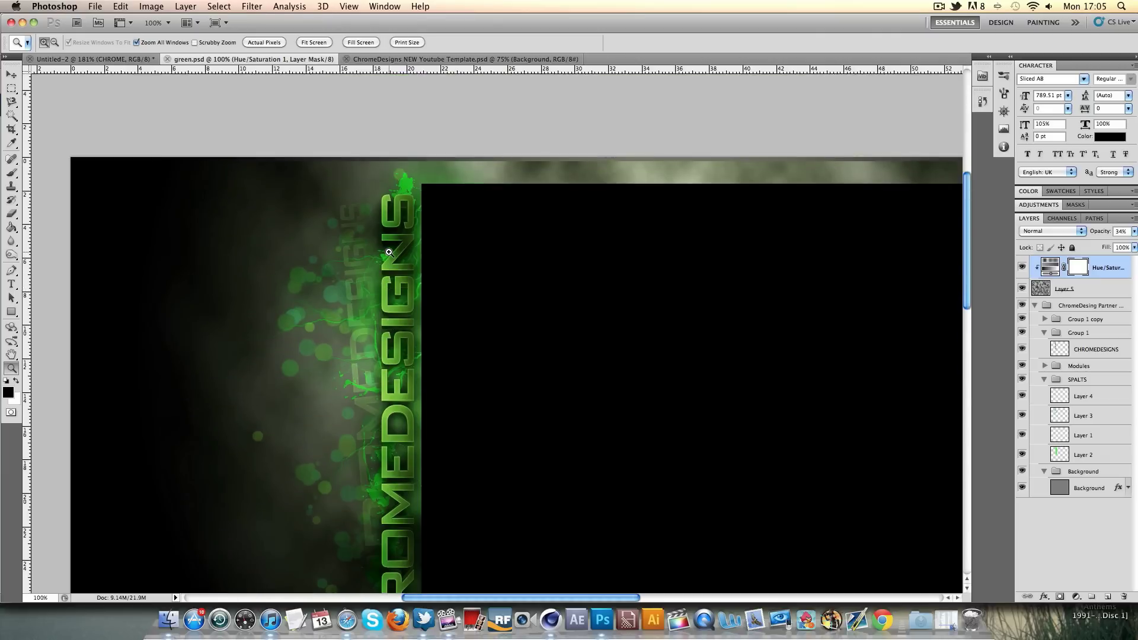
scroll(388, 252, "down", 6)
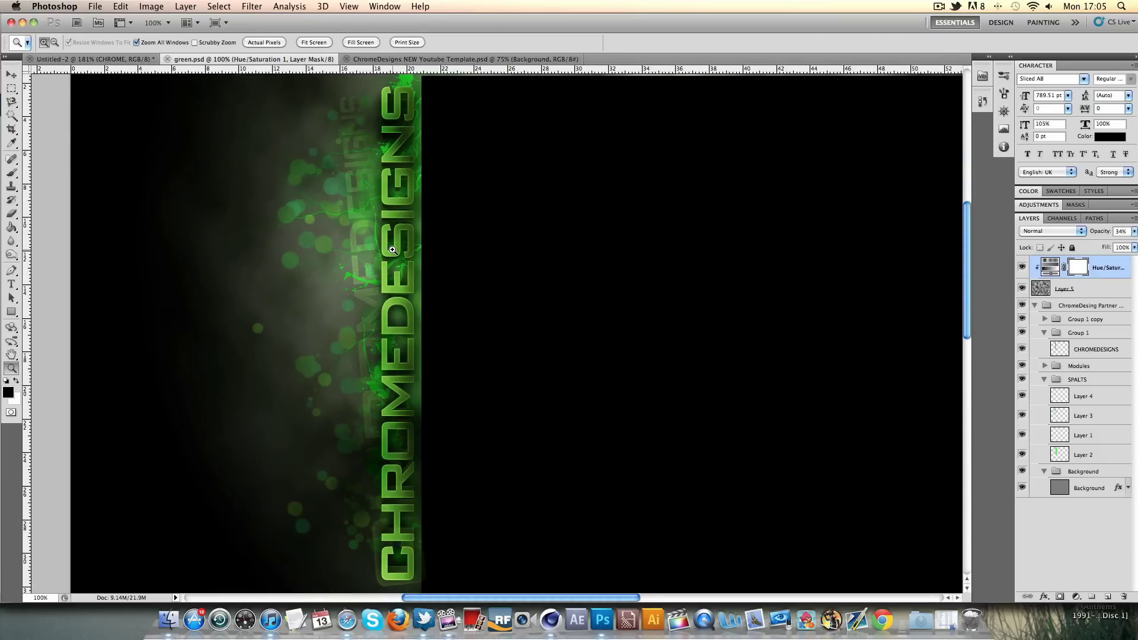
In the ChromeDesigns NEW Youtube Template document, delete the Vignette layer from the Background group
left_click(391, 59)
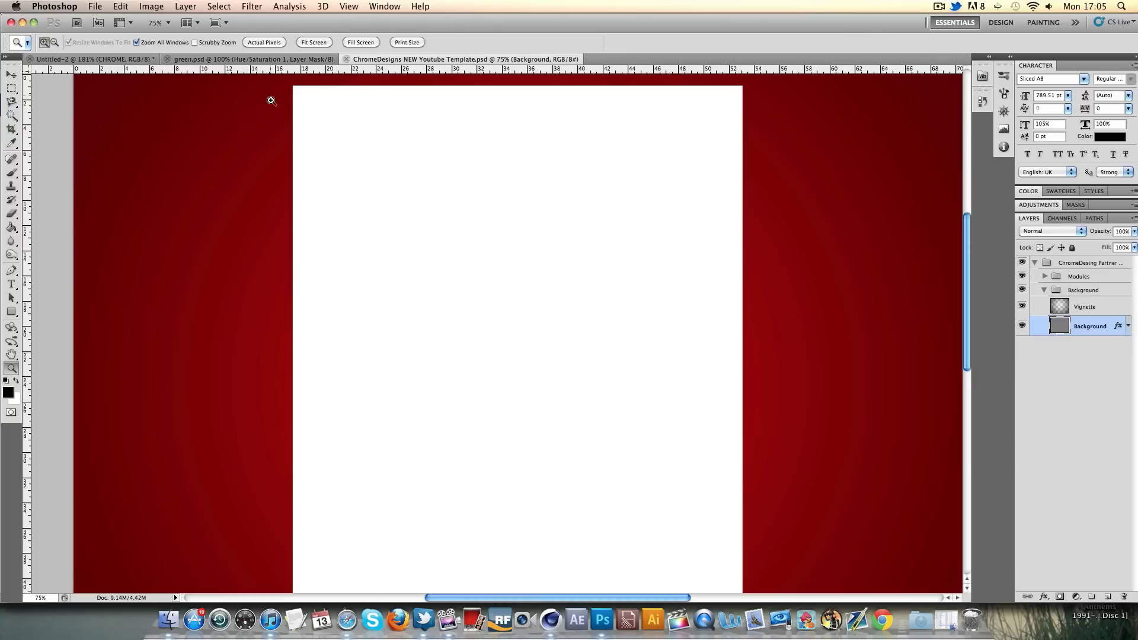
right_click(288, 167)
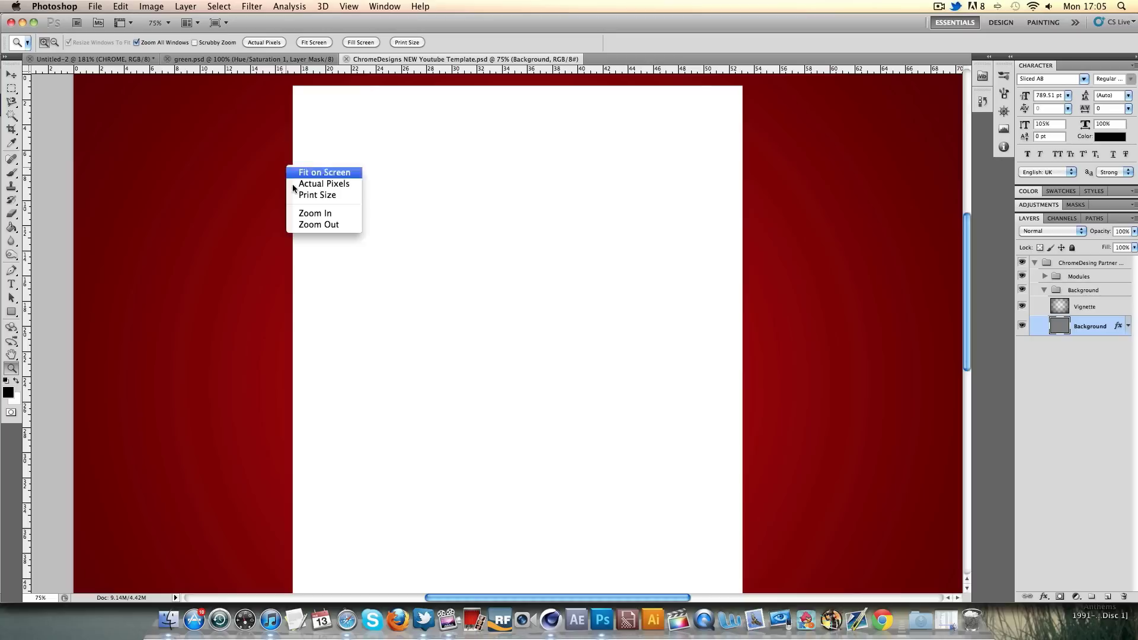
left_click(297, 224)
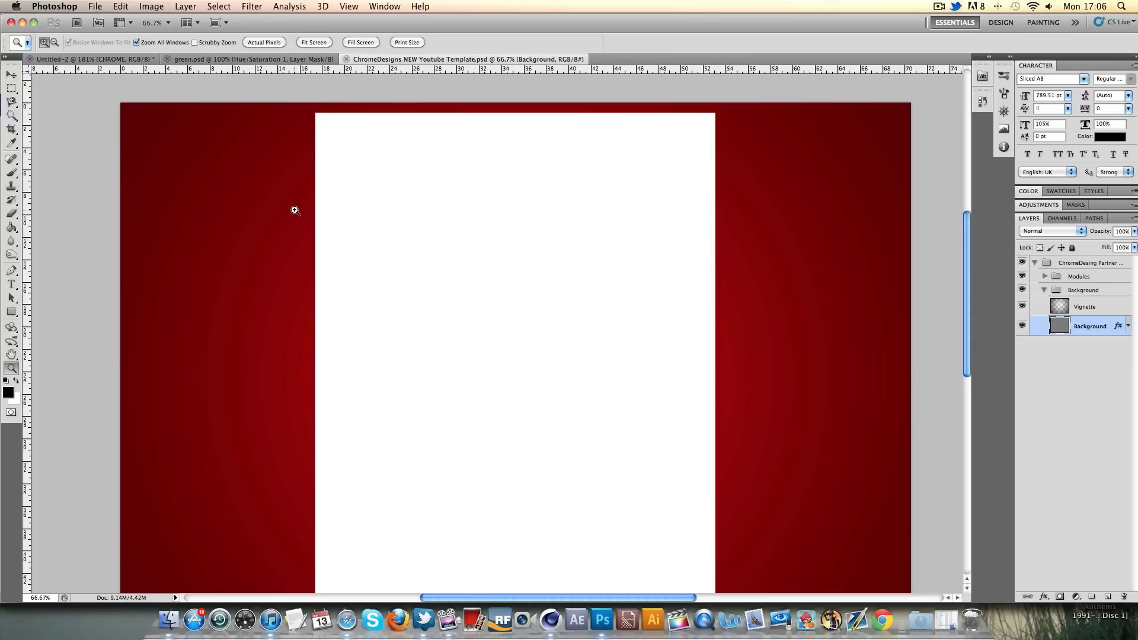
left_click(1038, 309)
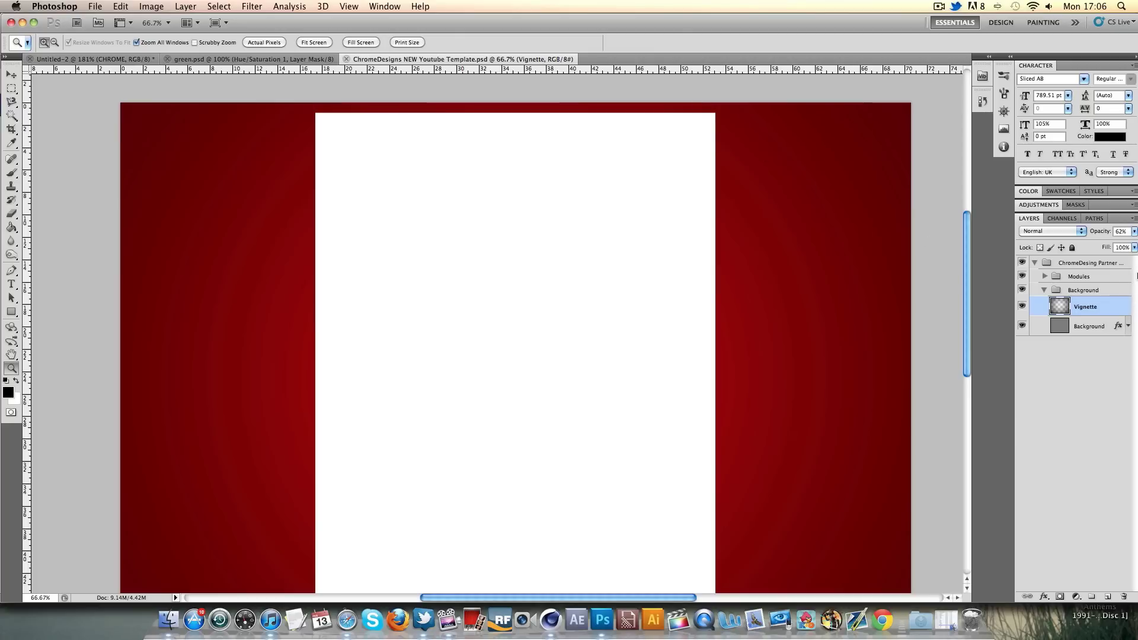
key("Delete")
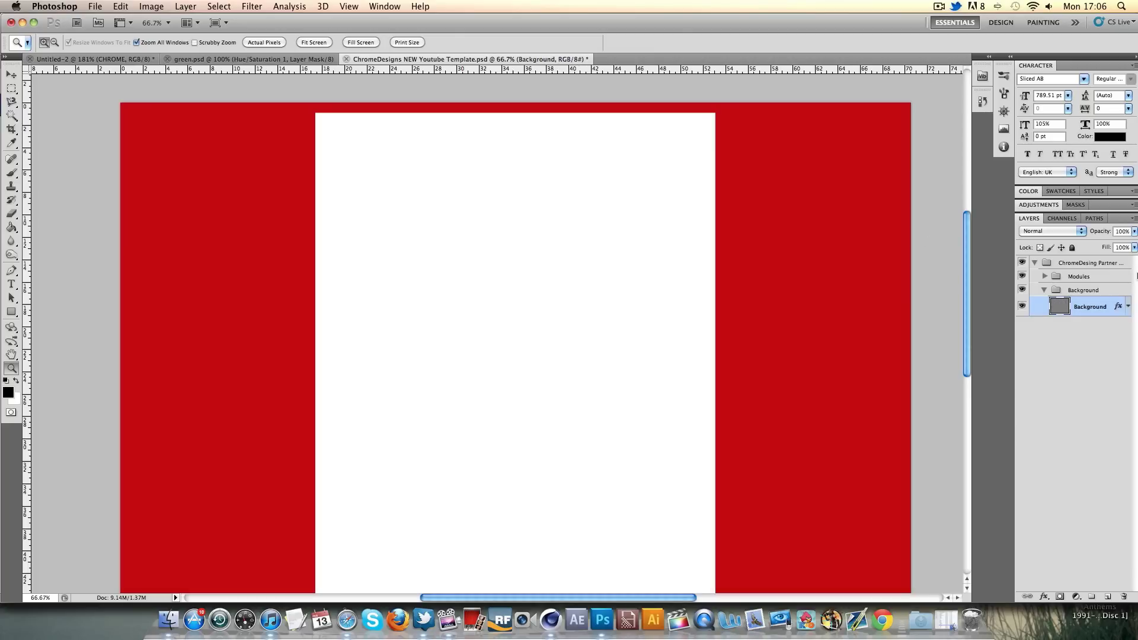
Replace the Background layer's Color Overlay with a reversed, radial black-to-white Gradient Overlay
double_click(1108, 303)
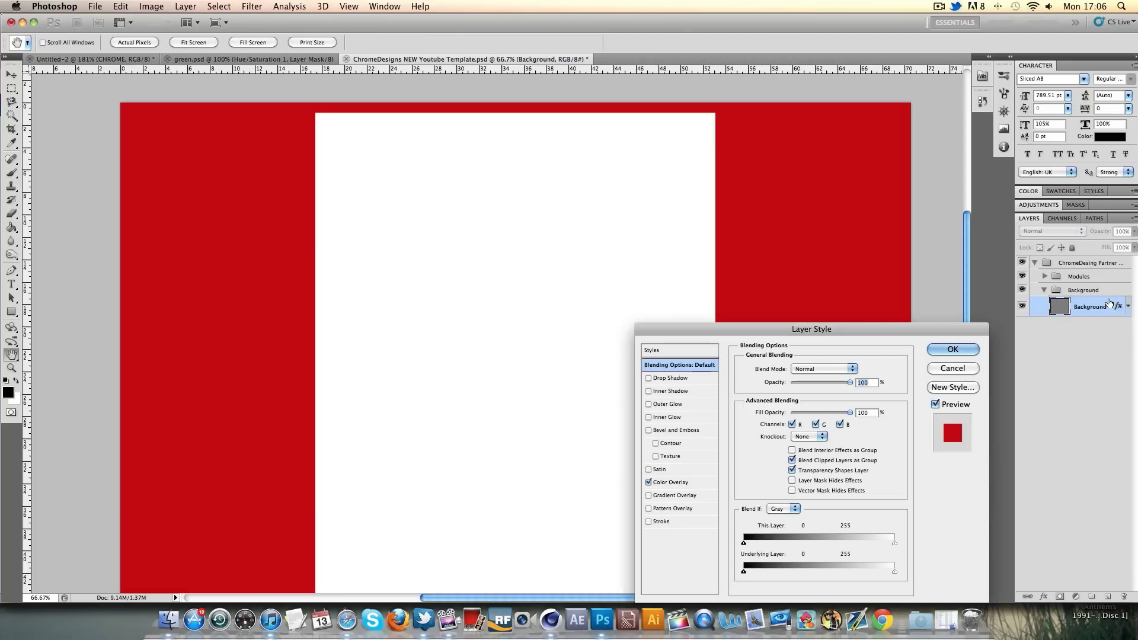
left_click(653, 484)
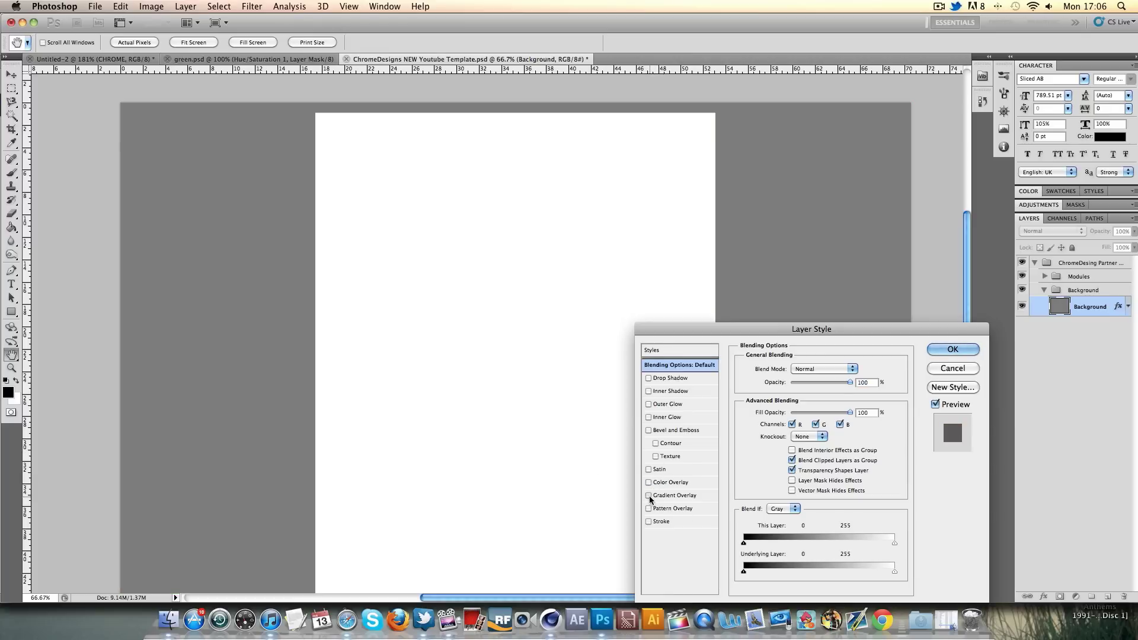
left_click(649, 495)
left_click(810, 413)
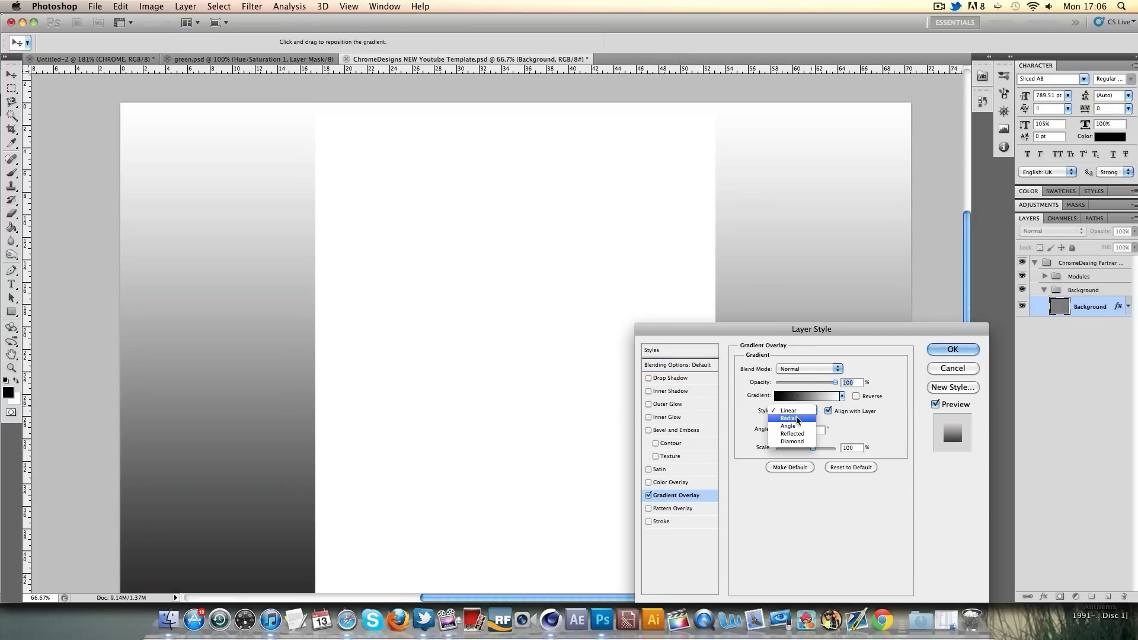
left_click(795, 416)
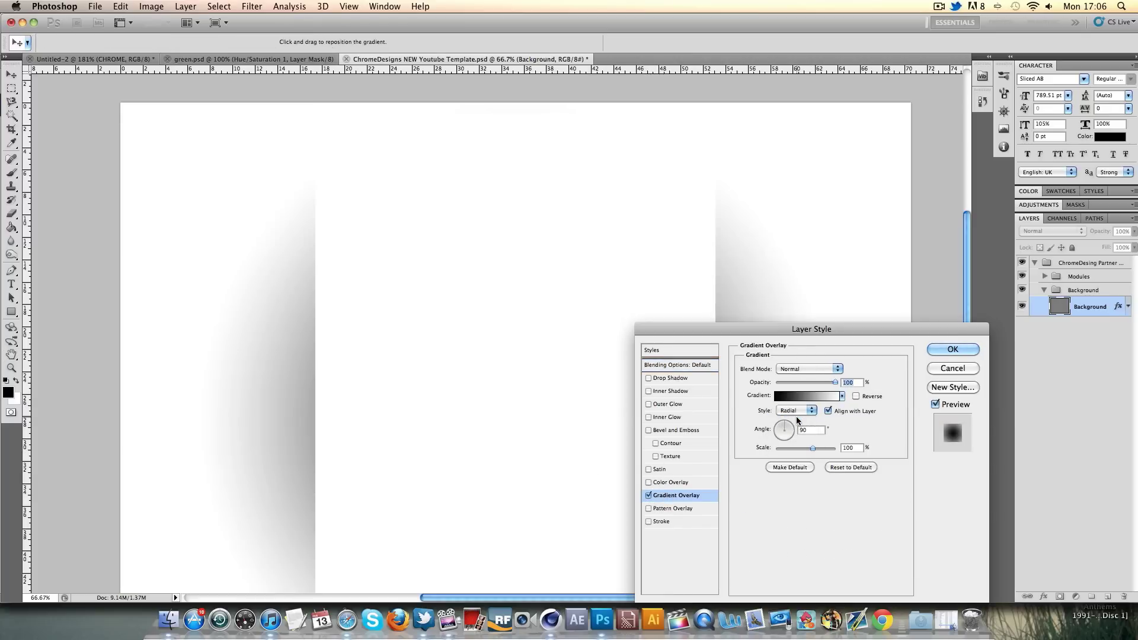
left_click(856, 395)
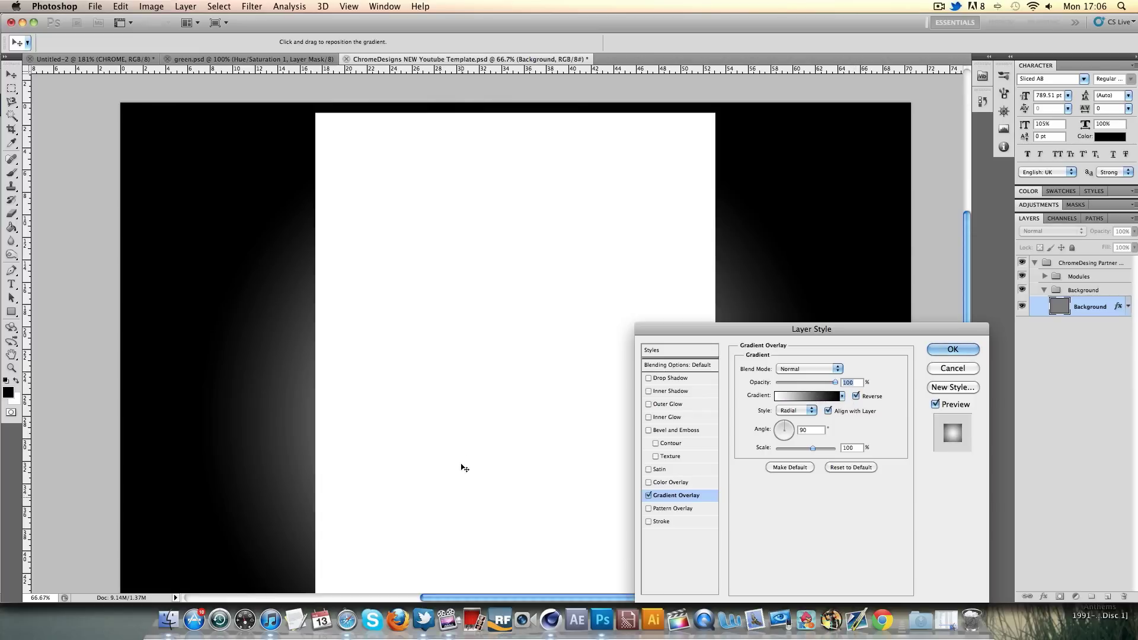
Move the radial gradient's centre up toward the upper part of the canvas and set its angle to 70°
left_click_drag(439, 358, 453, 276)
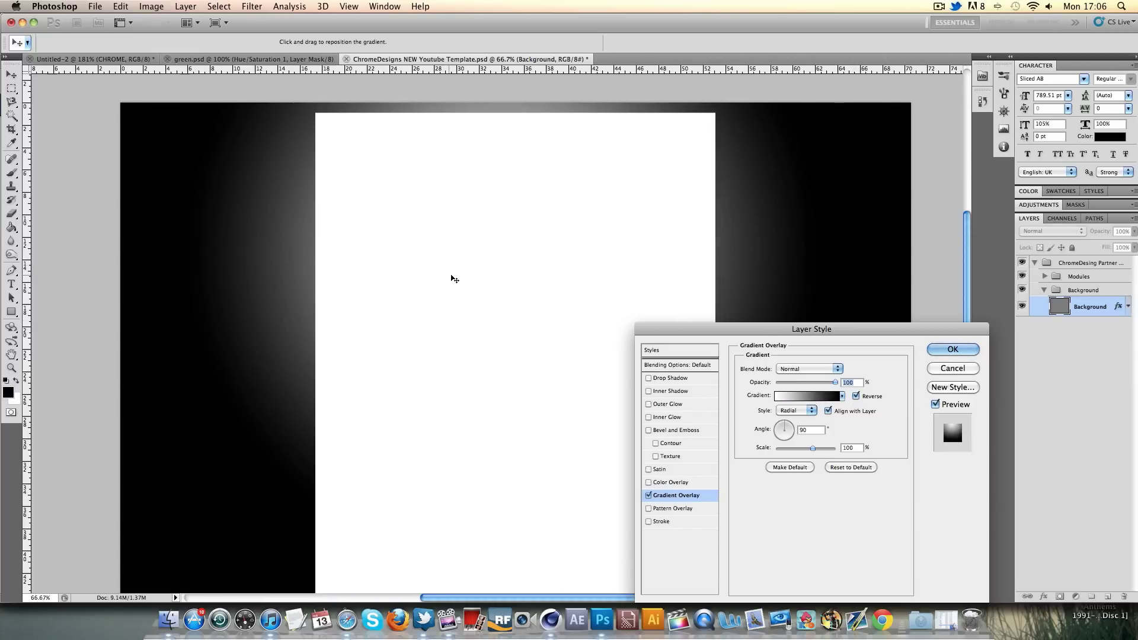
key("Tab")
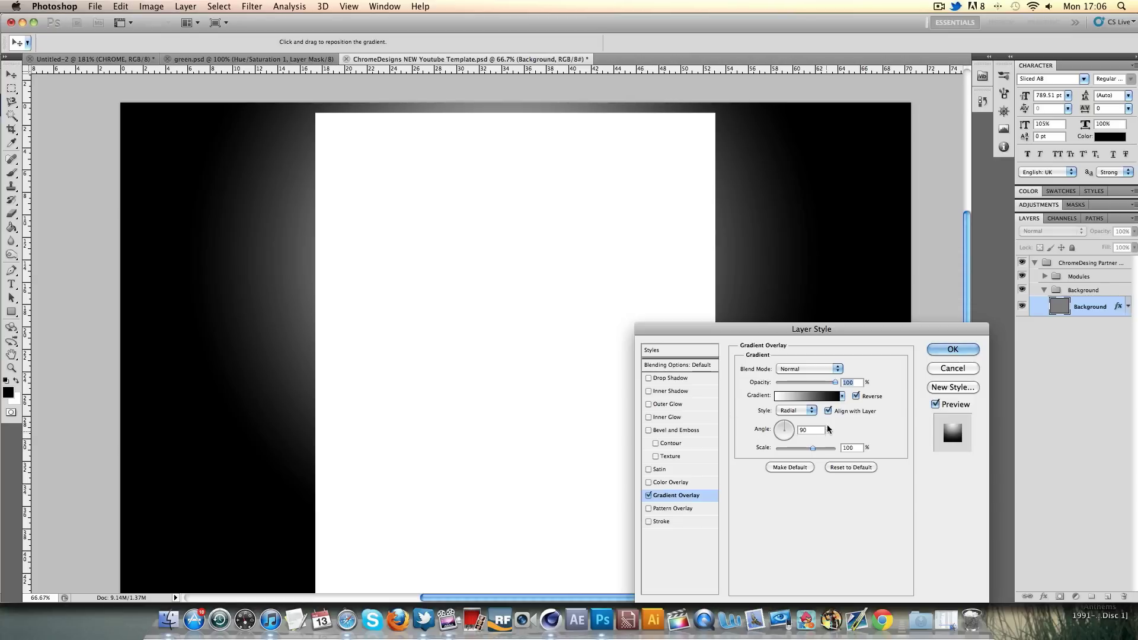
key("BackSpace")
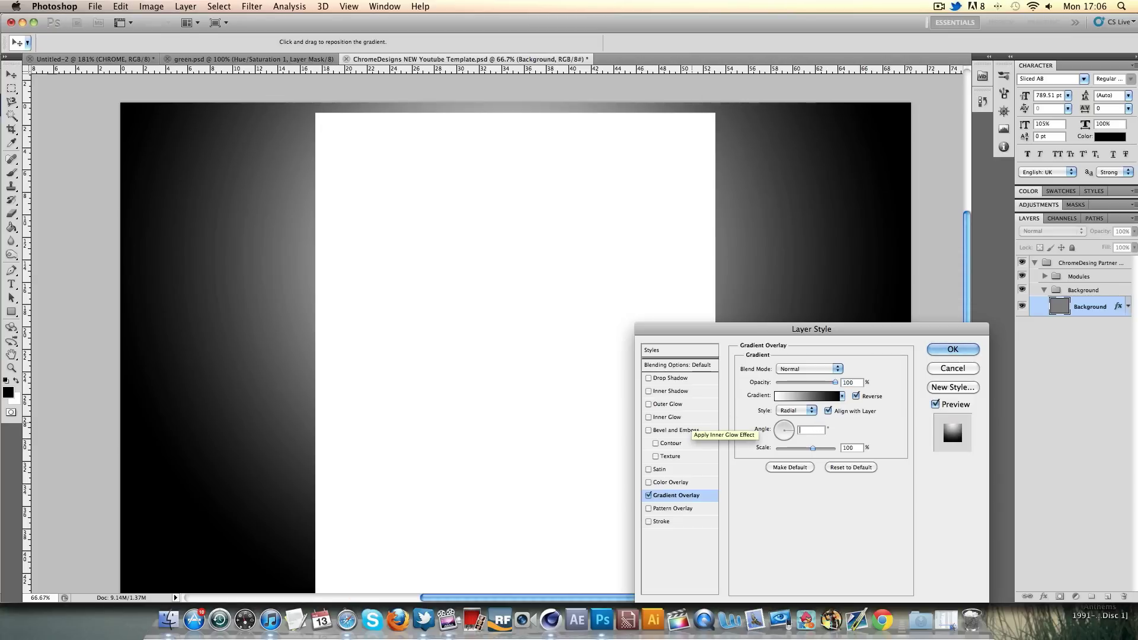
type("70")
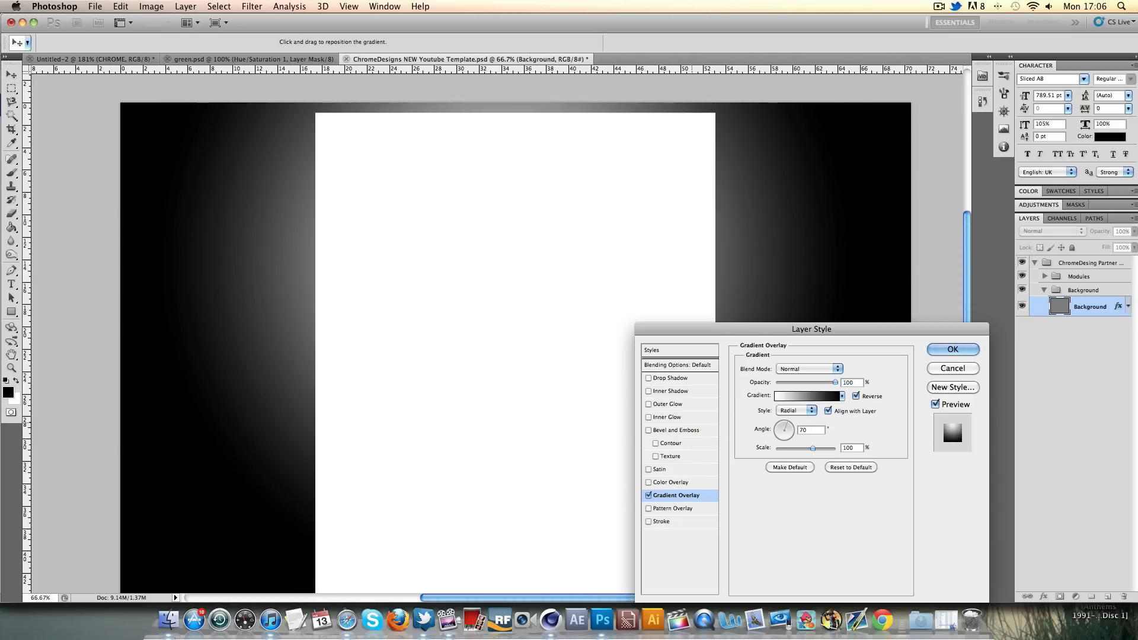
Darken the gradient's white colour stop to grey 8f8f8f and apply the layer style to the Background layer
left_click(779, 397)
double_click(1065, 421)
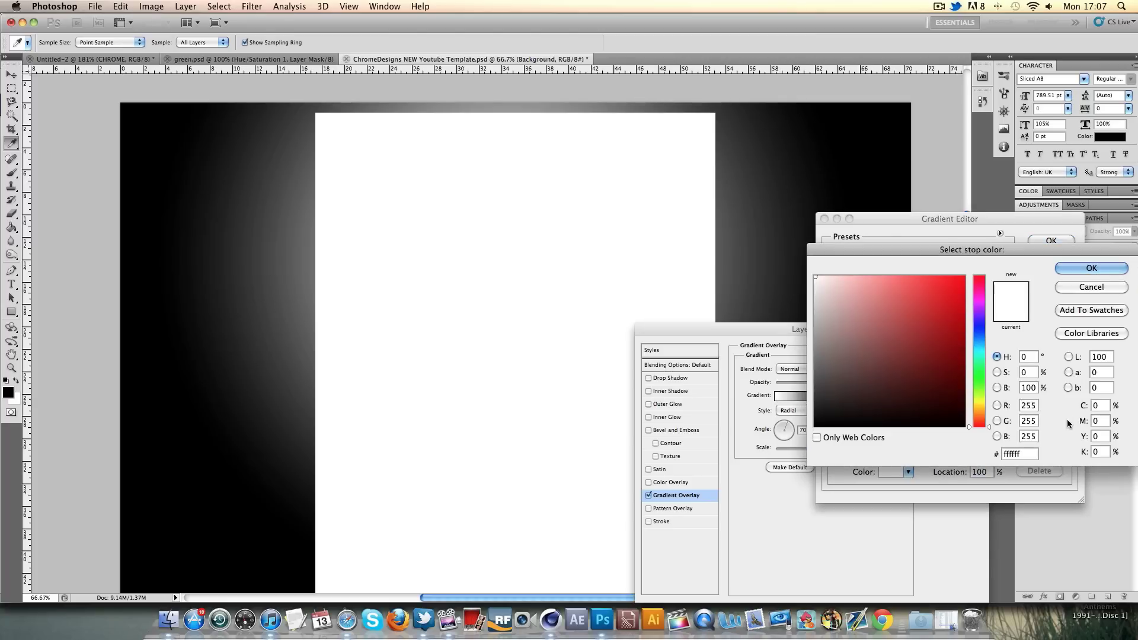
left_click(817, 297)
left_click_drag(809, 300, 812, 323)
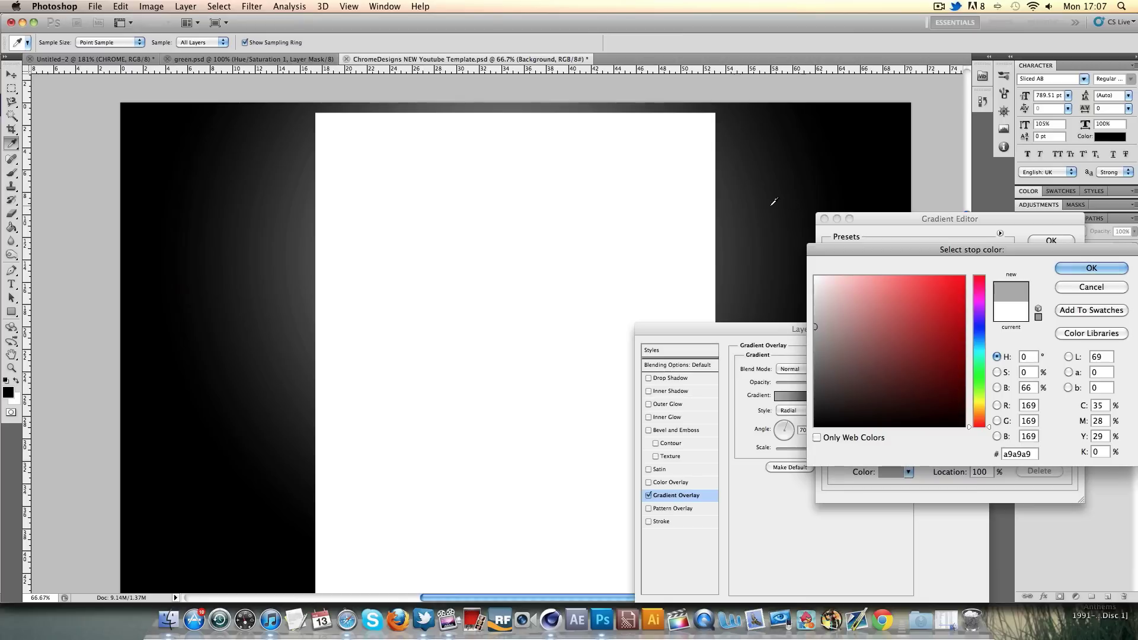
left_click_drag(815, 328, 815, 342)
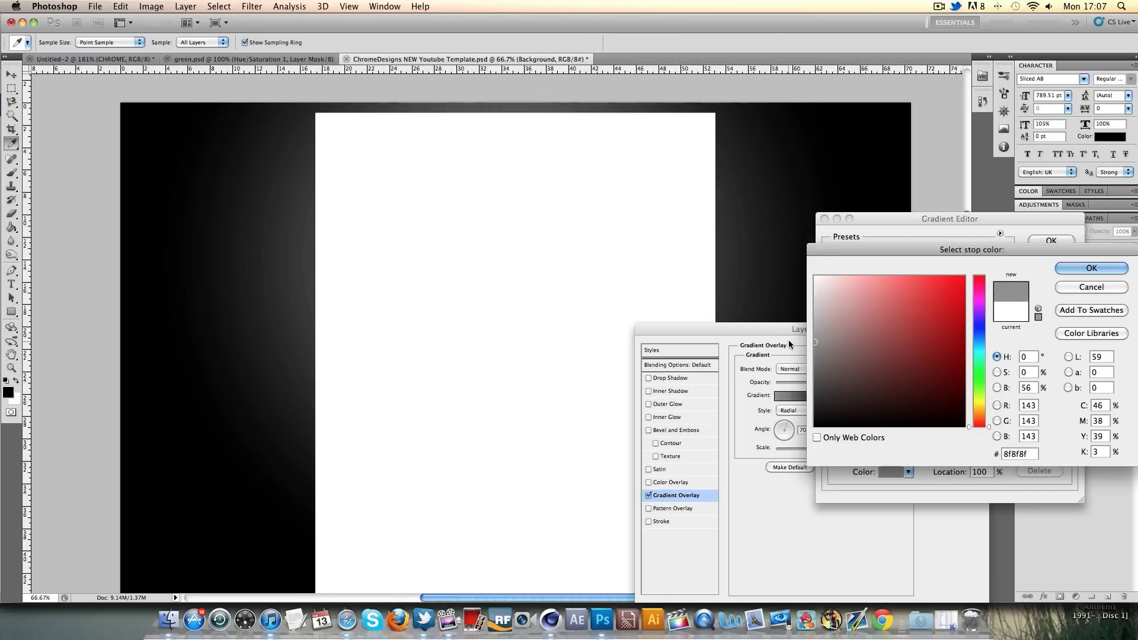
left_click(1091, 268)
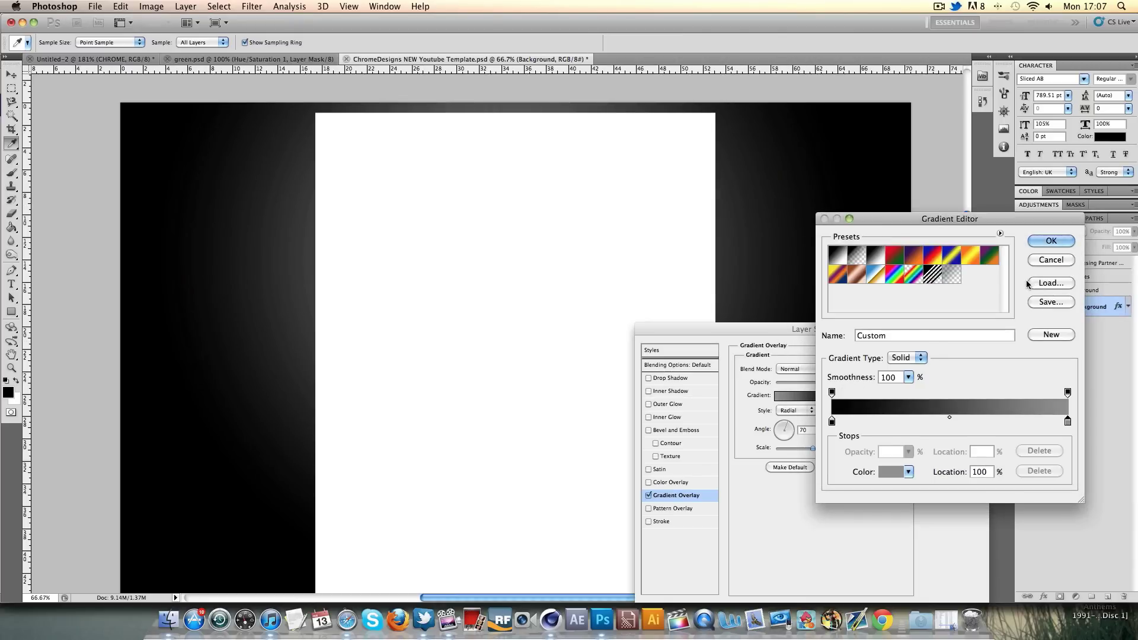
left_click(1050, 242)
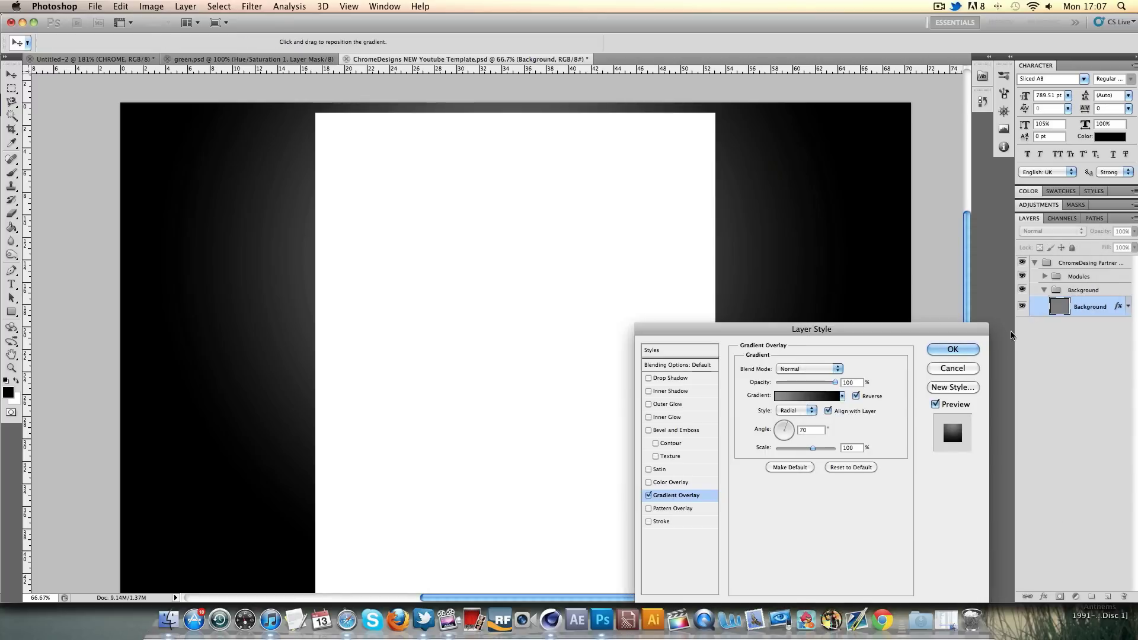
left_click(978, 350)
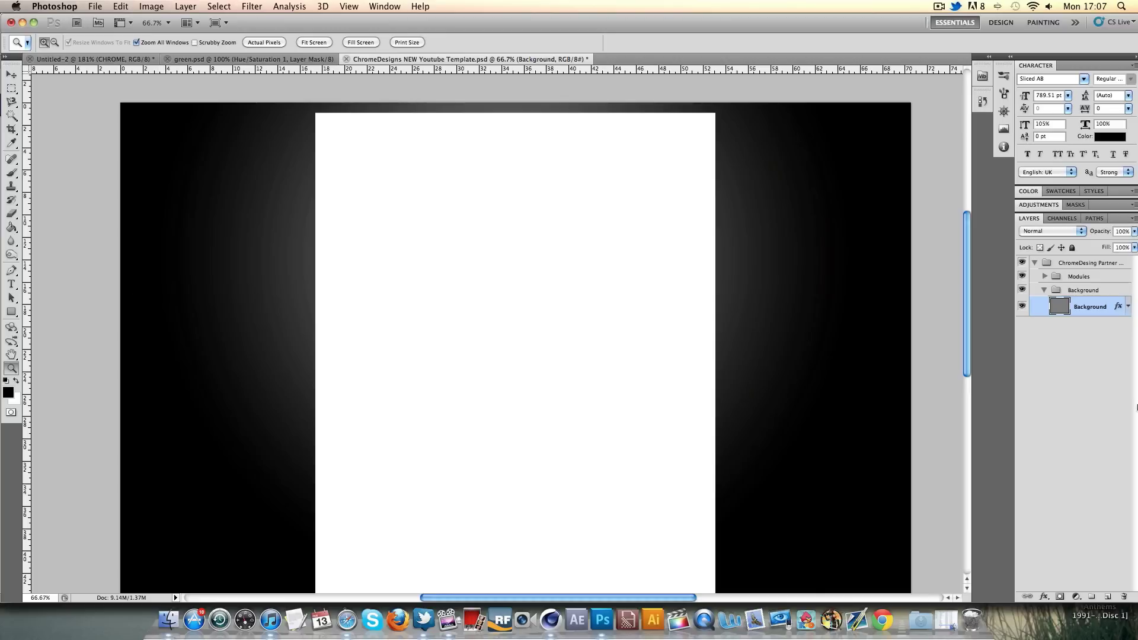
Collapse the Background and Modules groups and add a new layer above the Modules group
left_click(1046, 291)
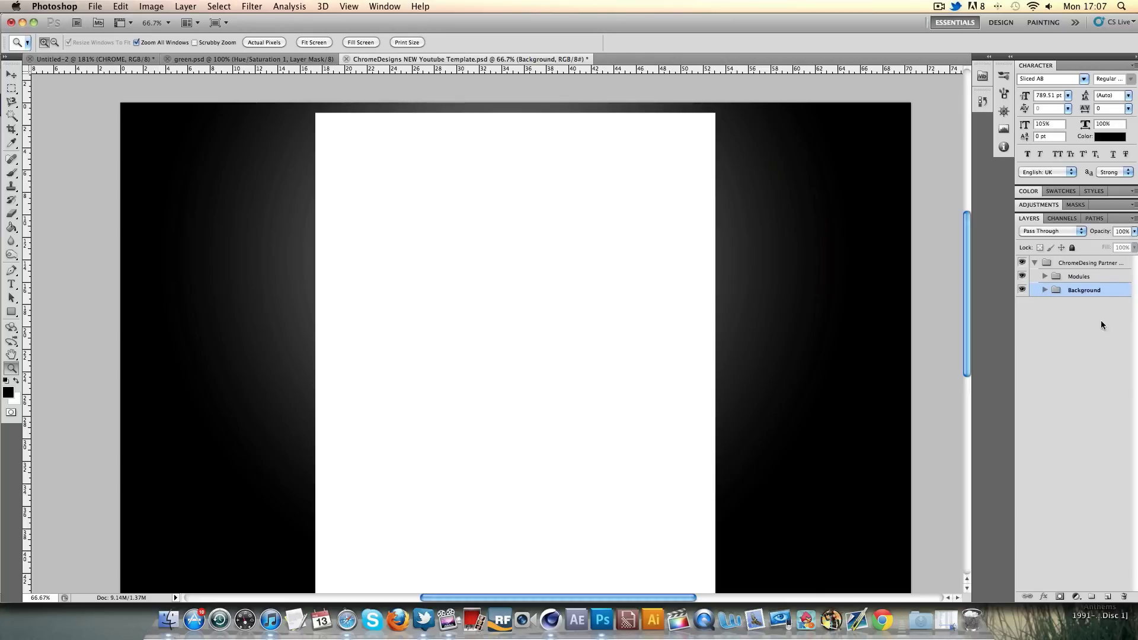
left_click(1044, 276)
double_click(1093, 292)
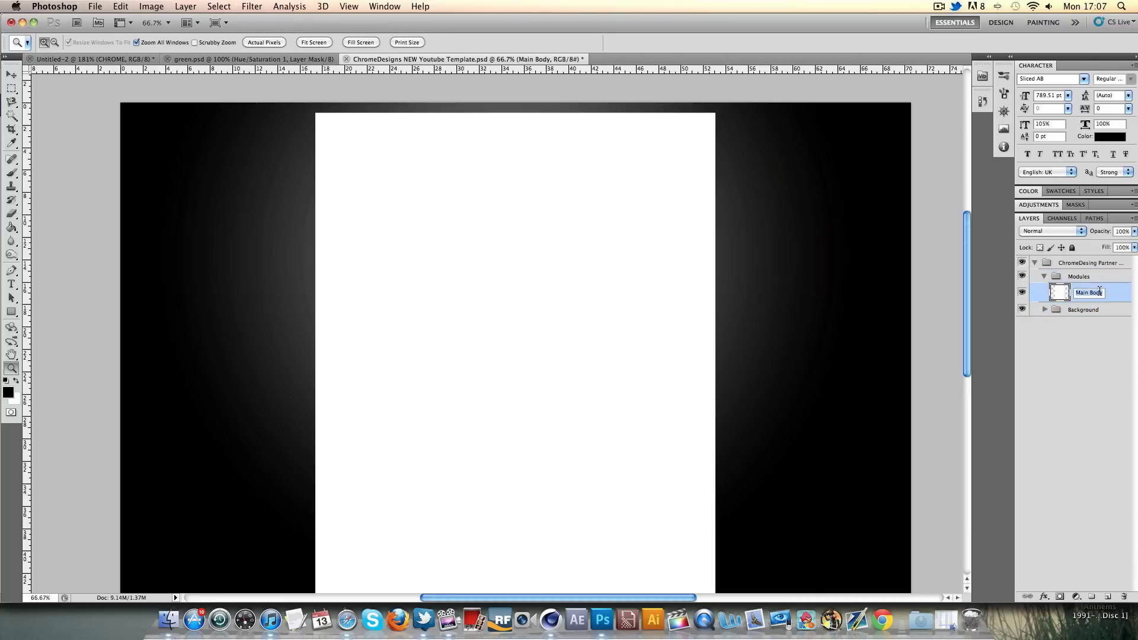
key("Return")
left_click(1044, 276)
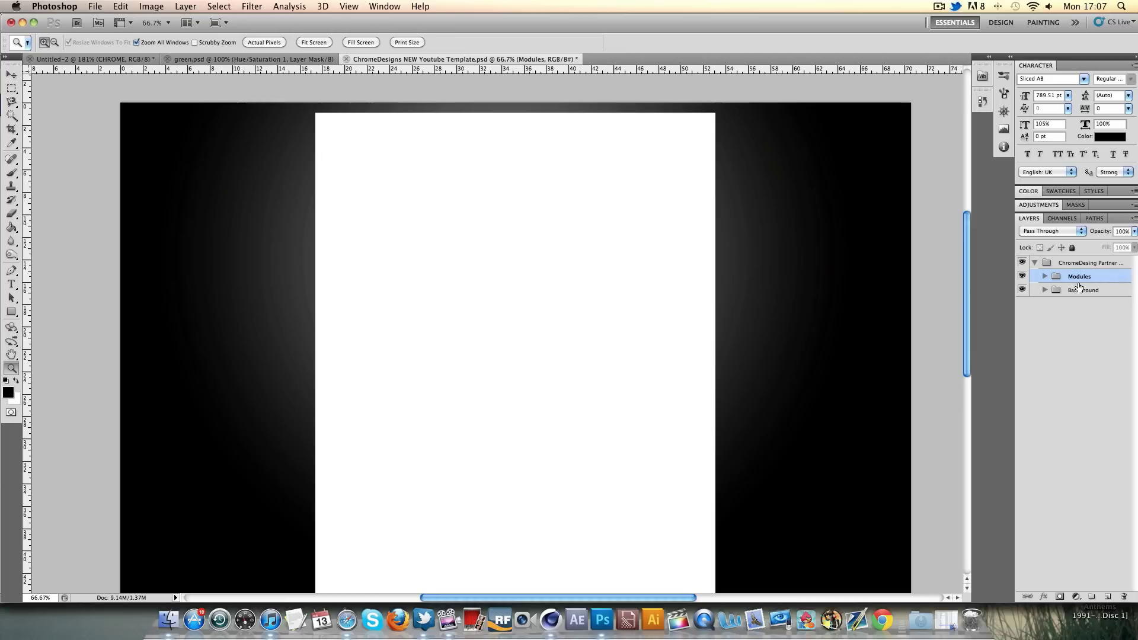
left_click(1107, 597)
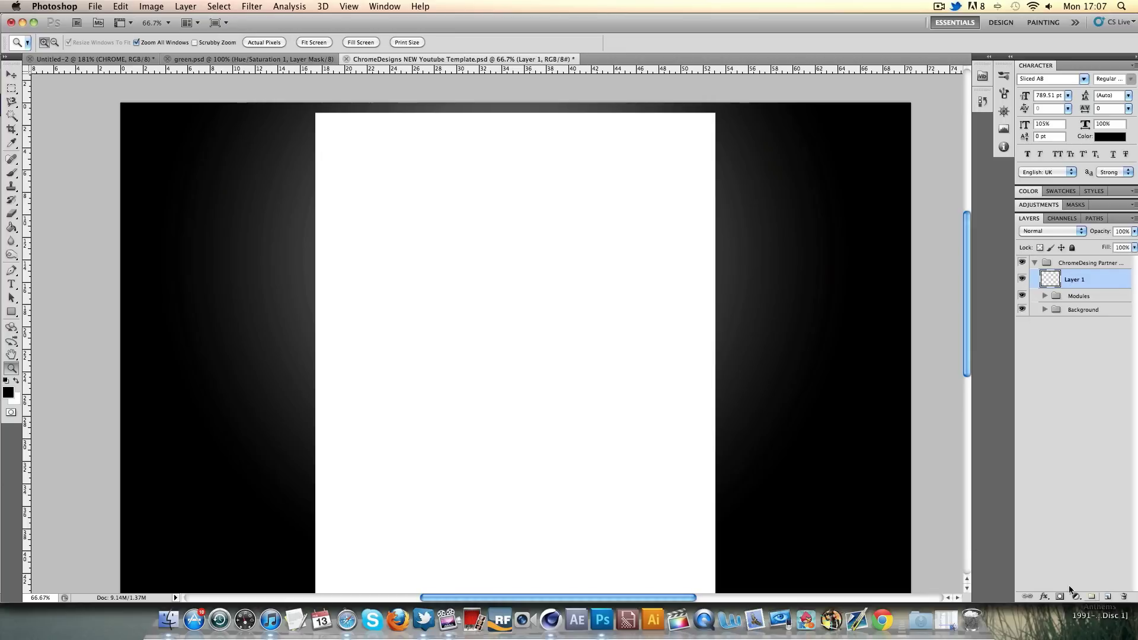
Check the lettering in green.psd, then add the horizontal text CHROMEDESIGNS on the template's new layer
left_click(260, 59)
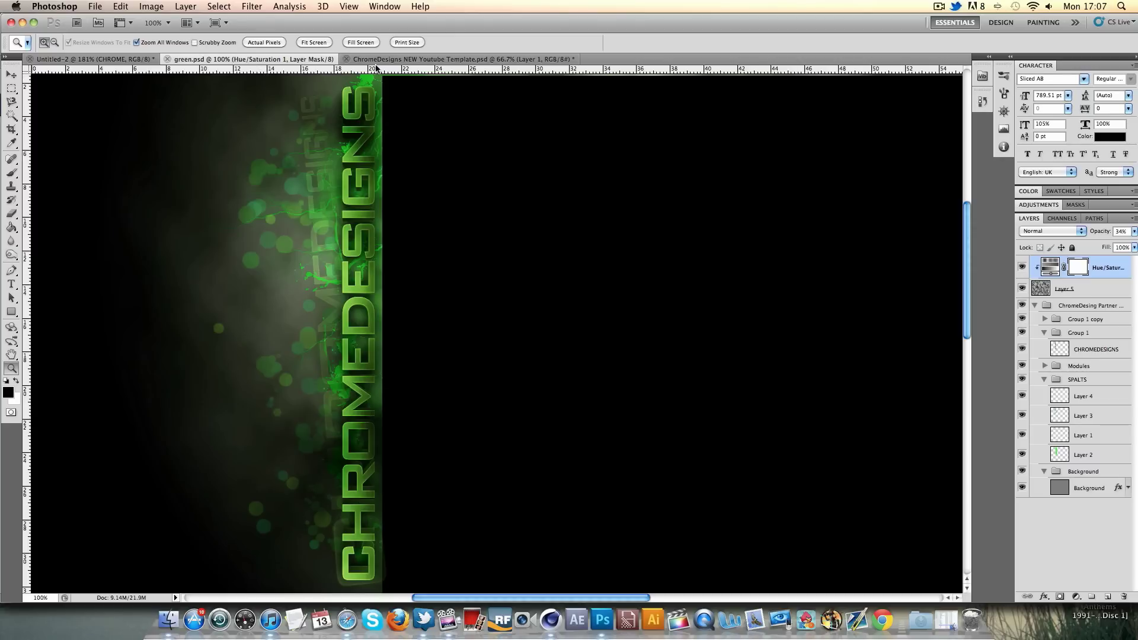
left_click(462, 58)
left_click(10, 284)
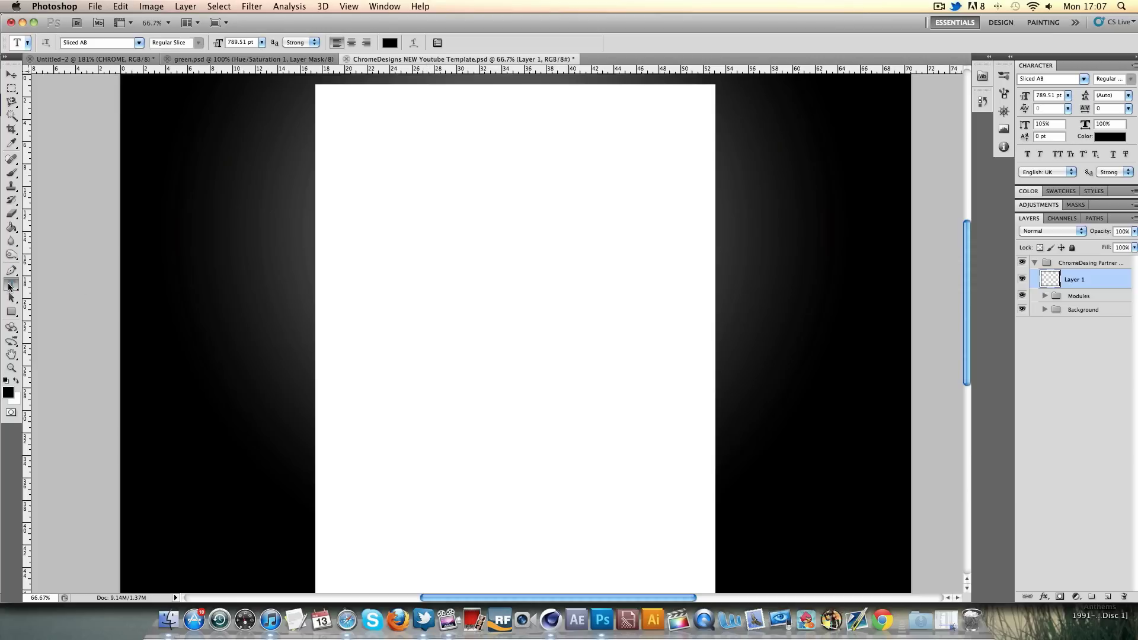
left_click(439, 290)
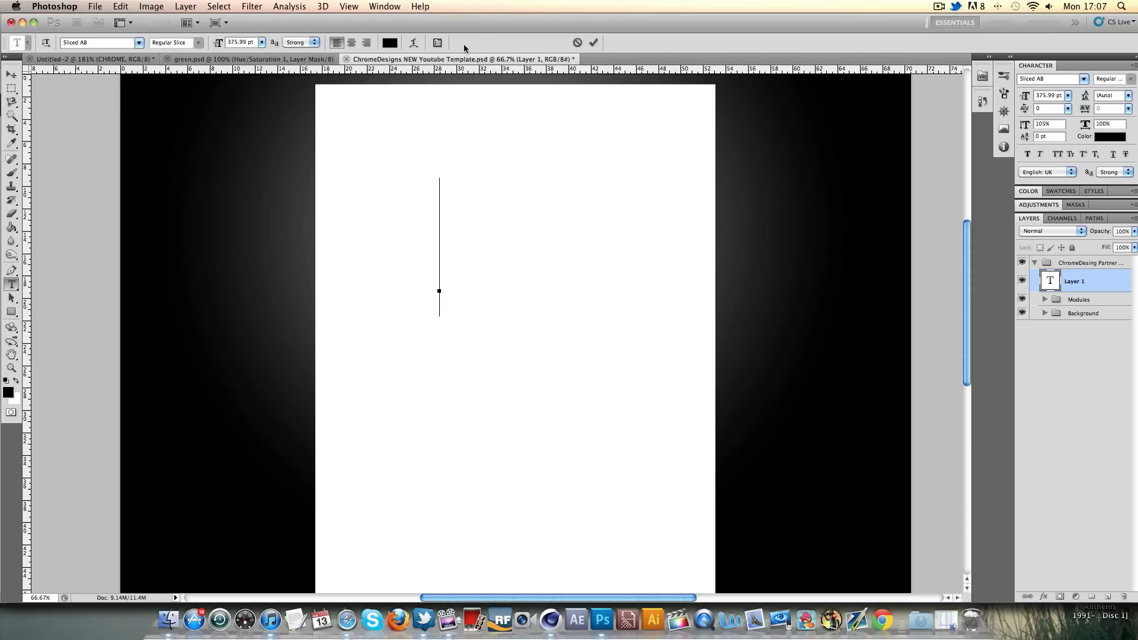
type("CHROMEDESI")
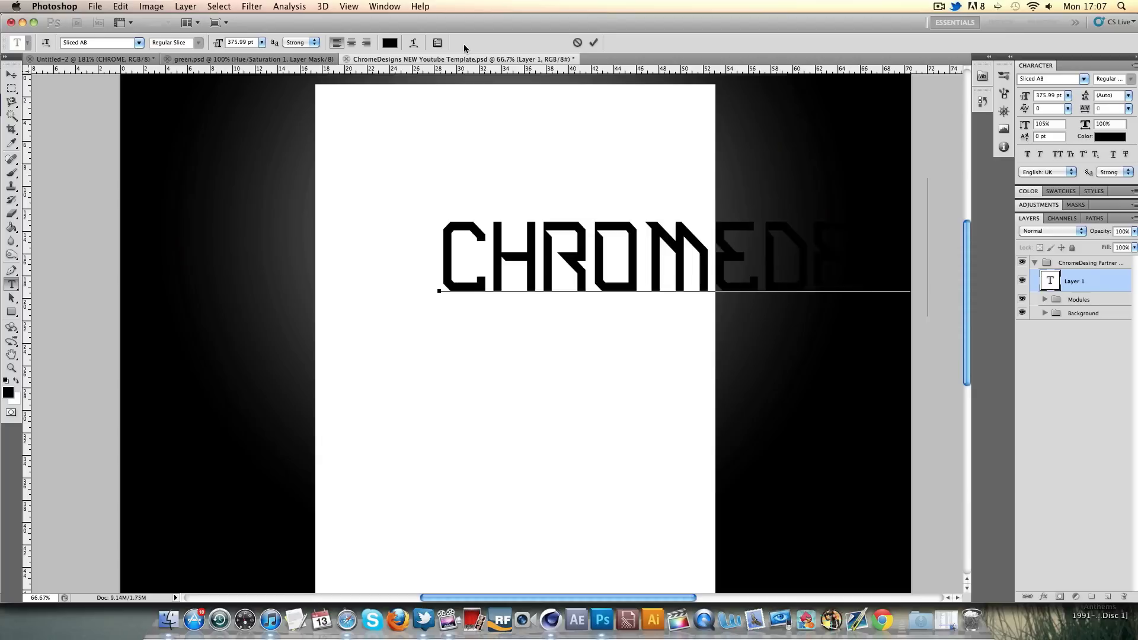
Set the whole CHROMEDESIGNS text to the BankGothic Md BT font at a size of 100 pt
left_click(508, 223)
double_click(508, 223)
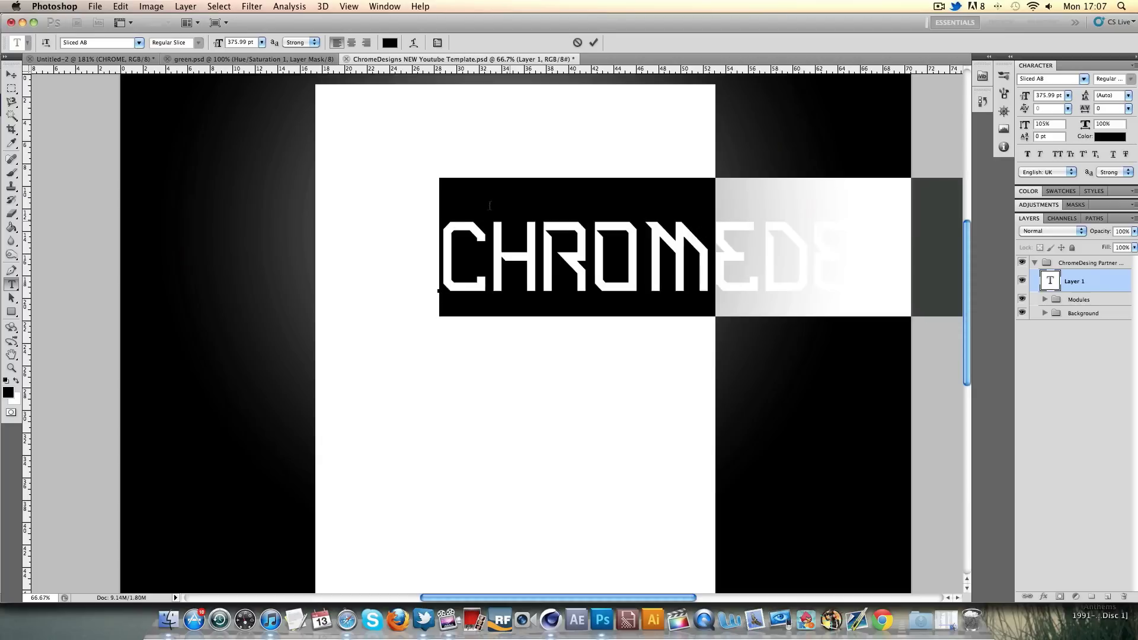
left_click(84, 42)
type("BankGothic M")
key("Return")
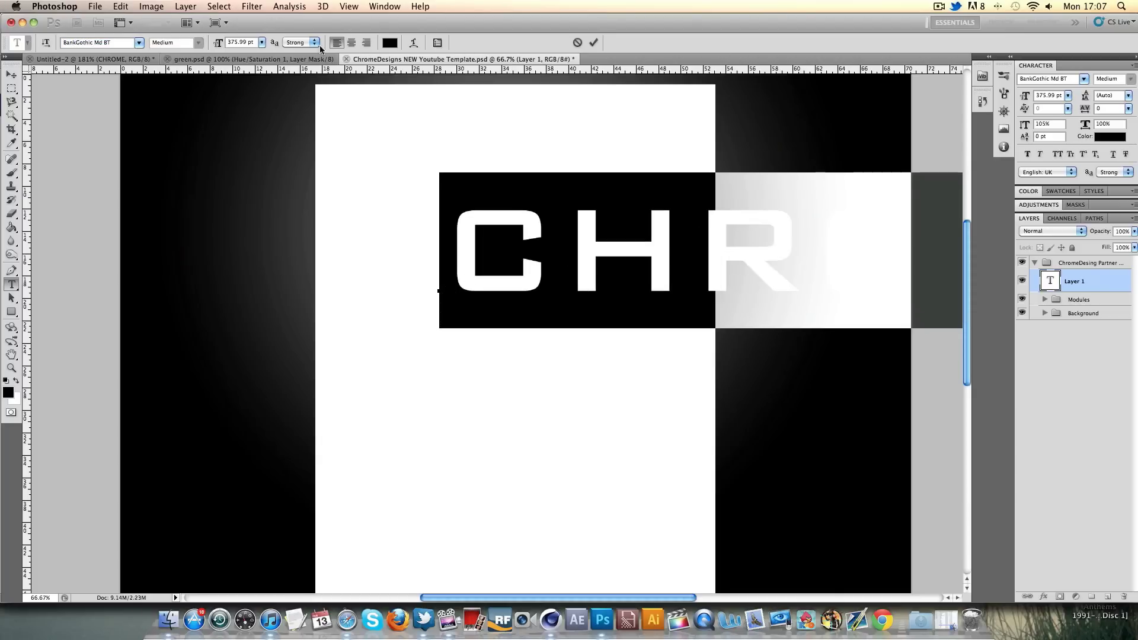
double_click(246, 45)
type("100")
key("Return")
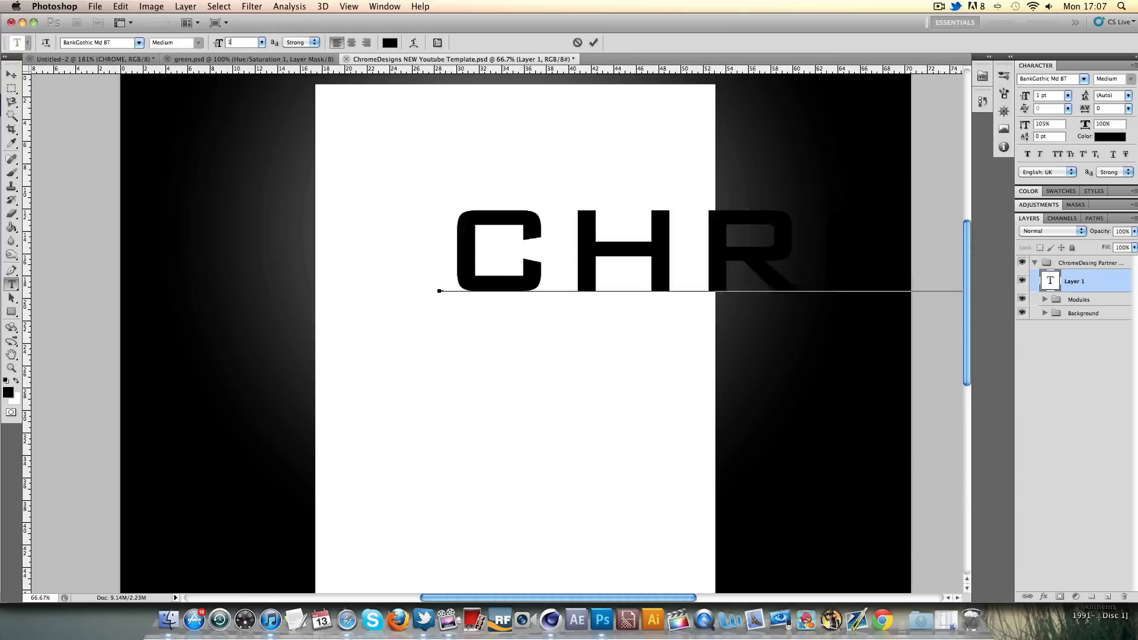
Set the tracking of the CHROMEDESIGNS text to -150 and commit the text edit
left_click(1129, 109)
left_click(1110, 107)
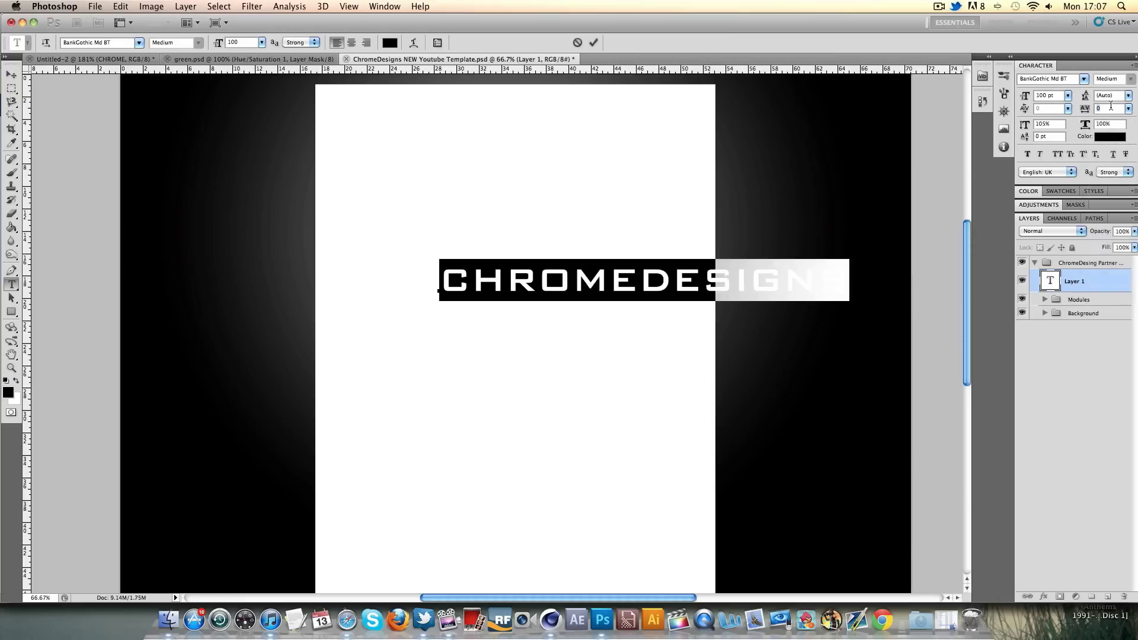
type("-15")
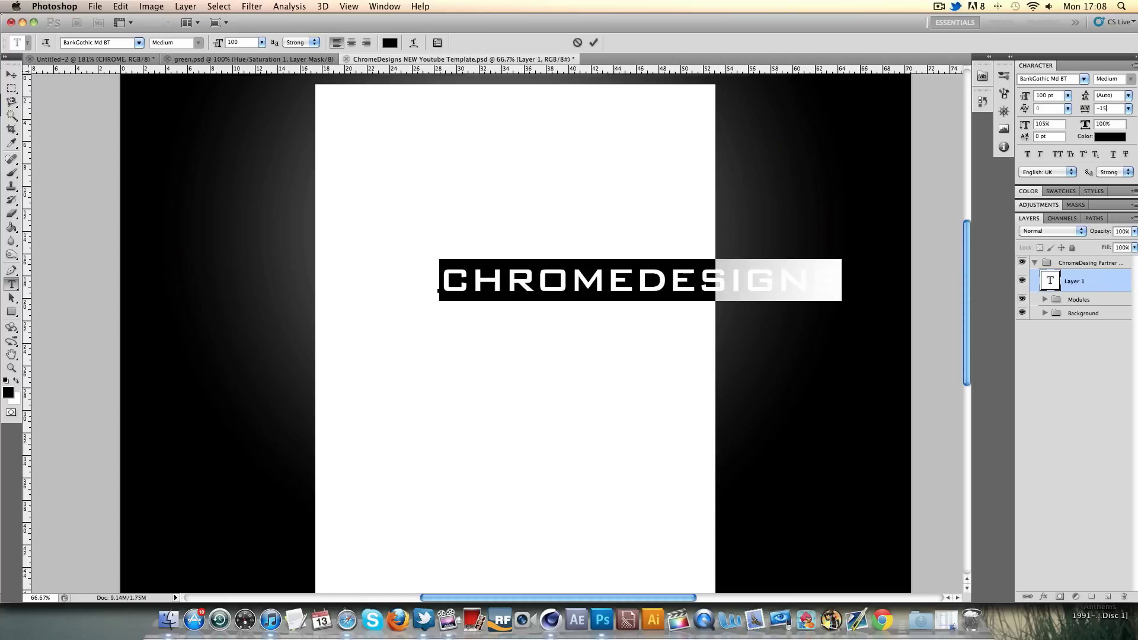
type("0")
key("Return")
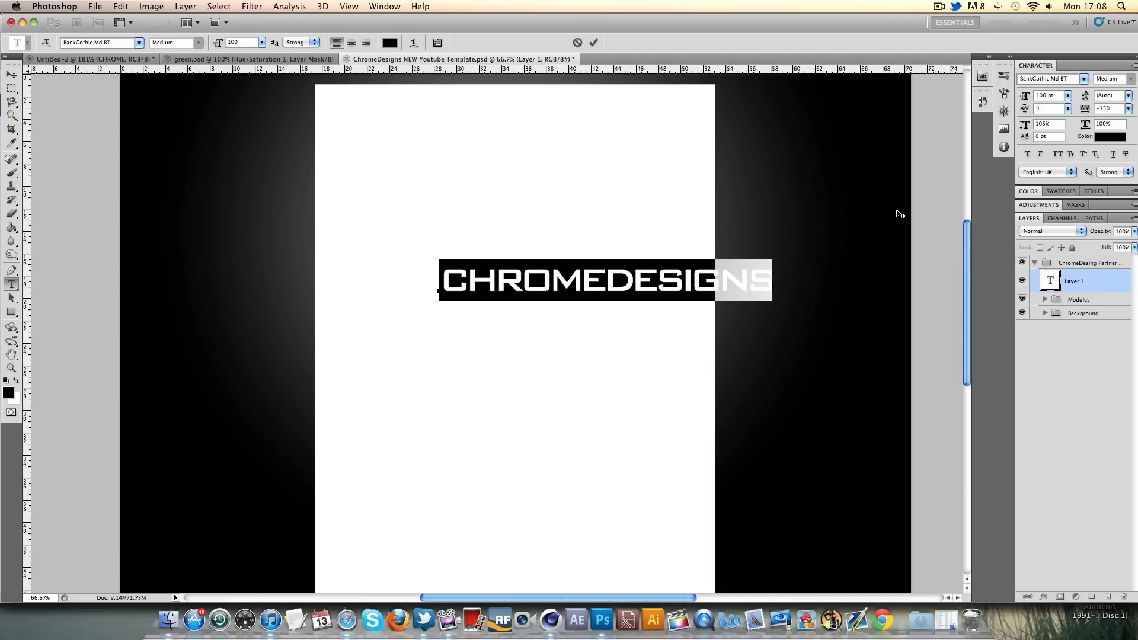
left_click(564, 274)
left_click(595, 40)
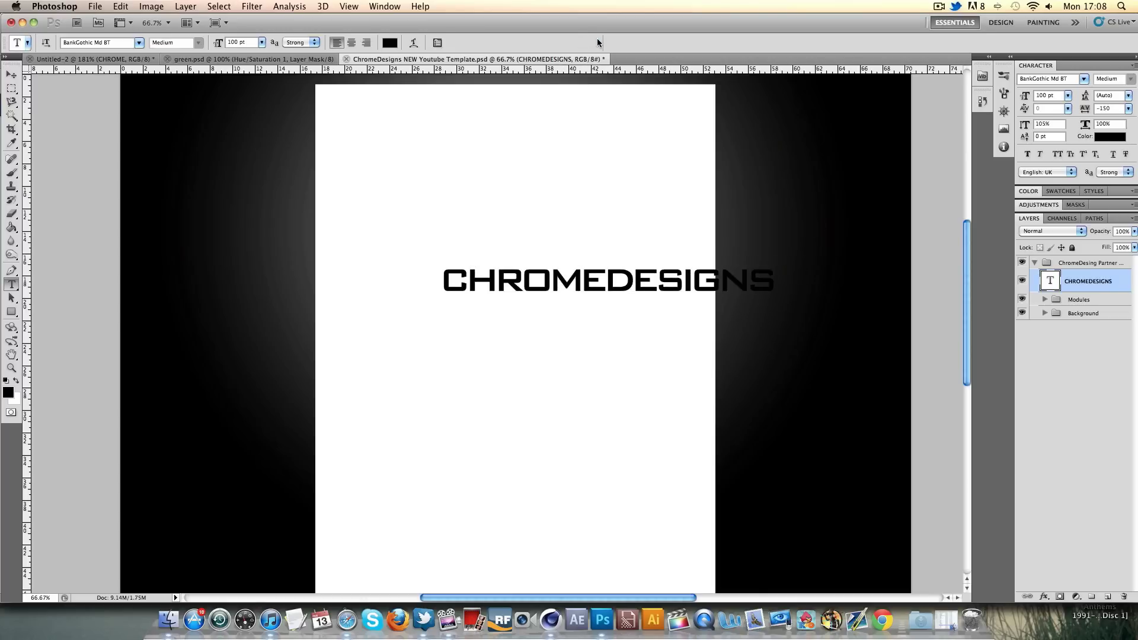
Move the CHROMEDESIGNS text to the upper part of the white area, centred horizontally at about X 1000 px, Y 349 px
key("super+t")
left_click_drag(562, 297, 418, 285)
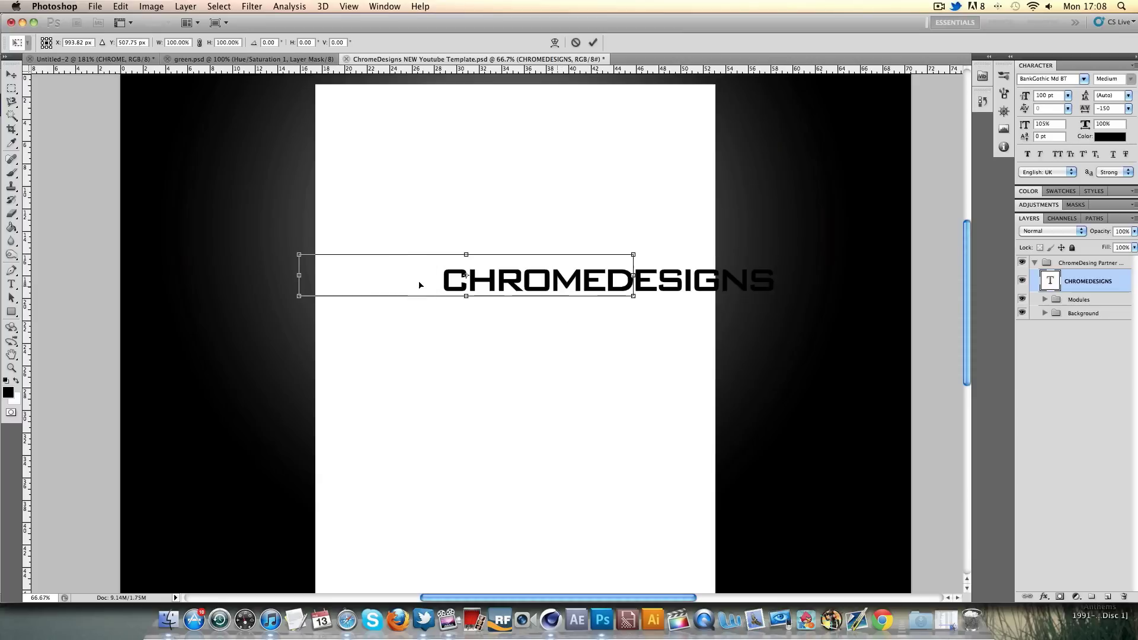
left_click_drag(578, 276, 626, 214)
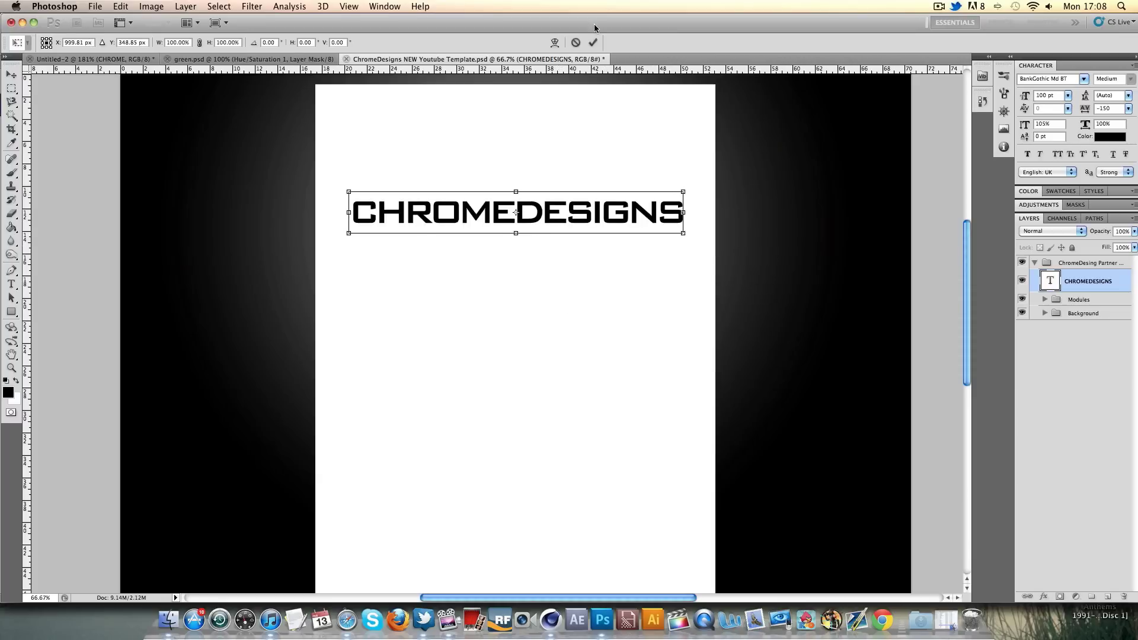
left_click(593, 42)
Add a Gradient Overlay to the CHROMEDESIGNS text layer and set its black colour stop to dark green 115e02
left_click(11, 367)
left_click(495, 203)
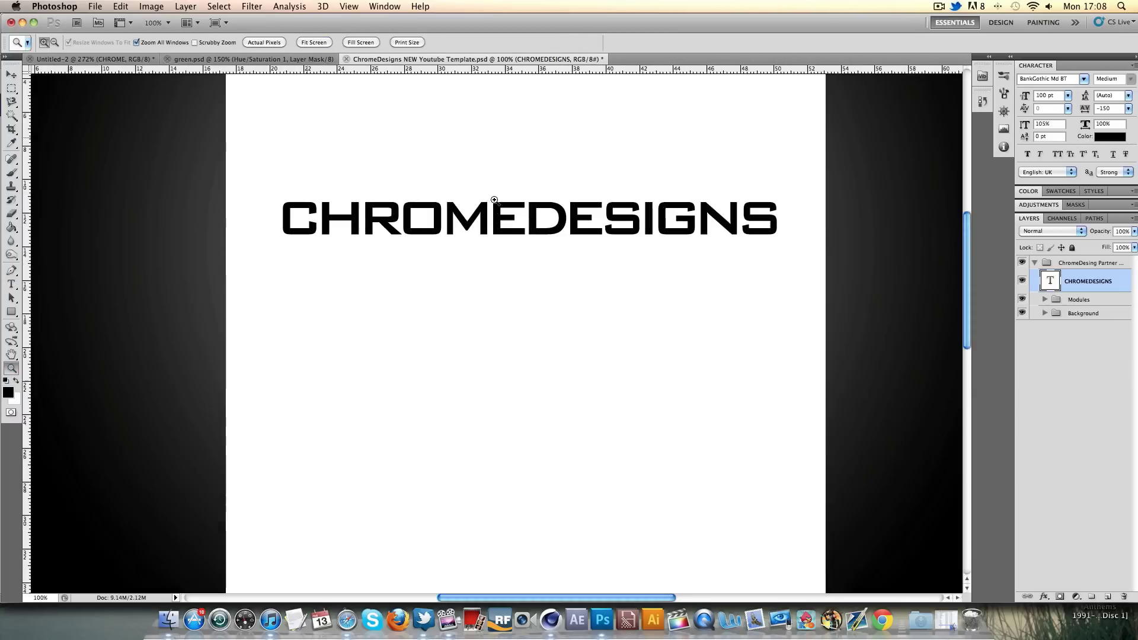
left_click(495, 210)
right_click(560, 283)
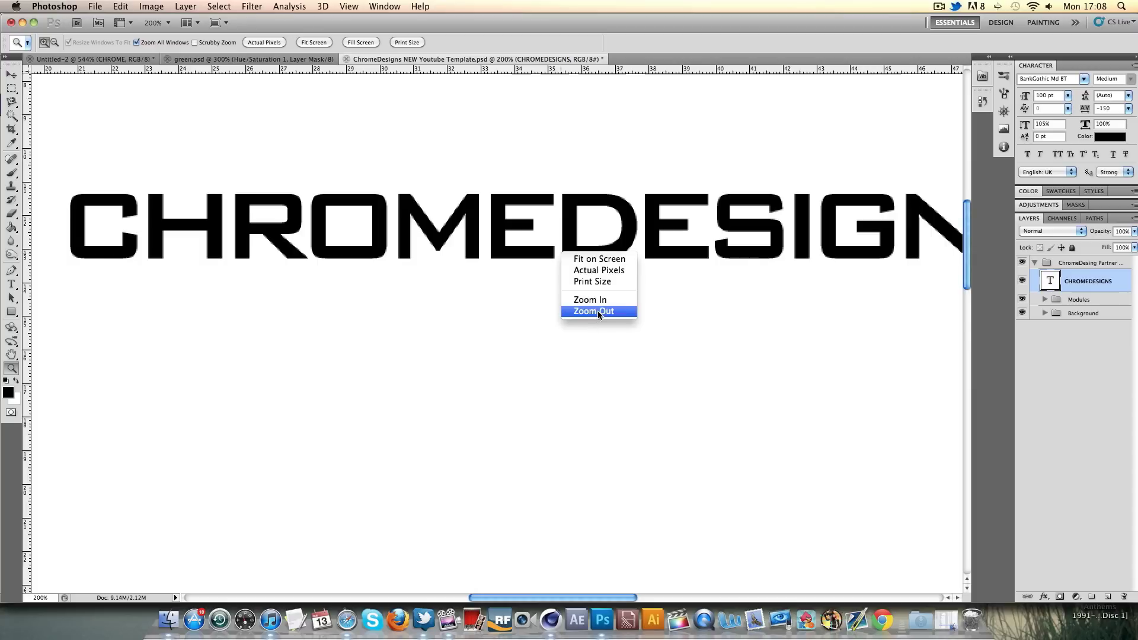
left_click(597, 313)
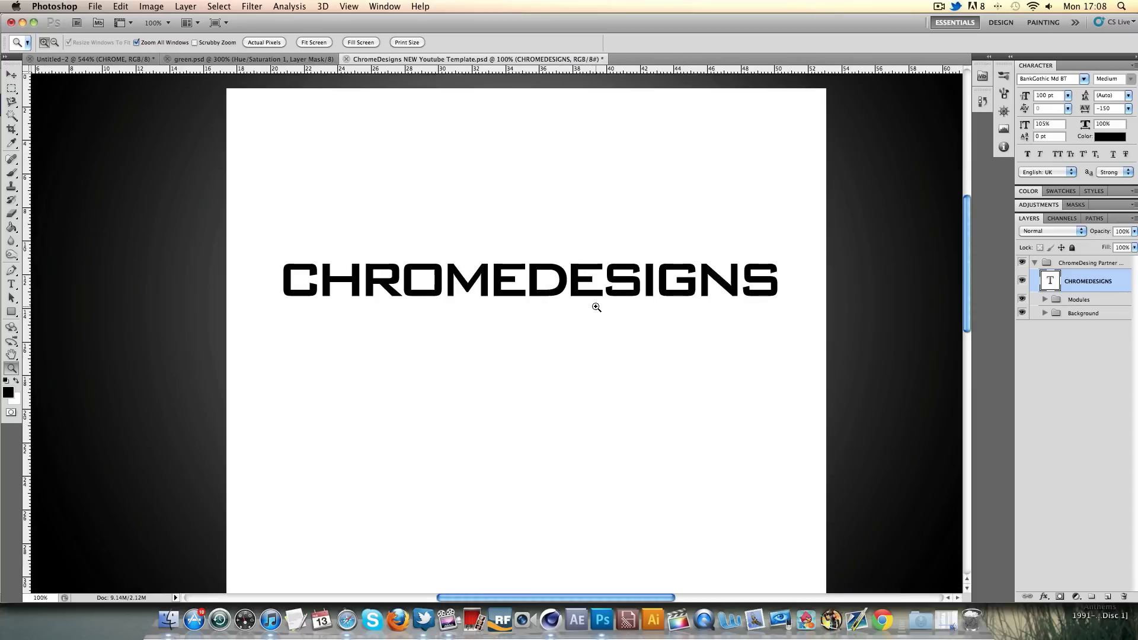
double_click(1125, 278)
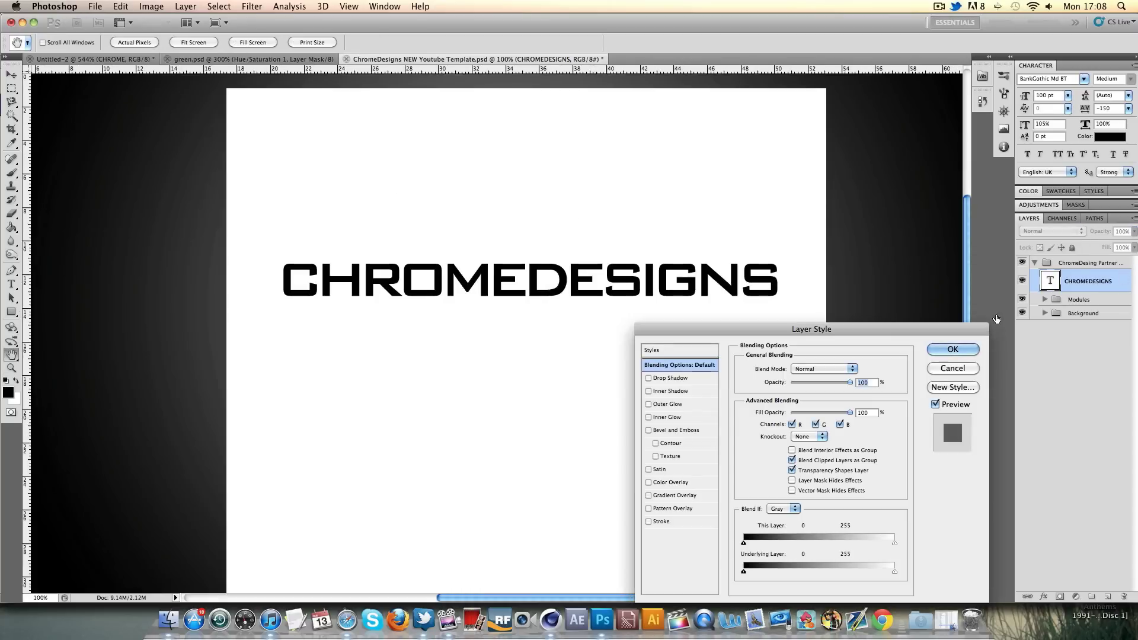
left_click(671, 494)
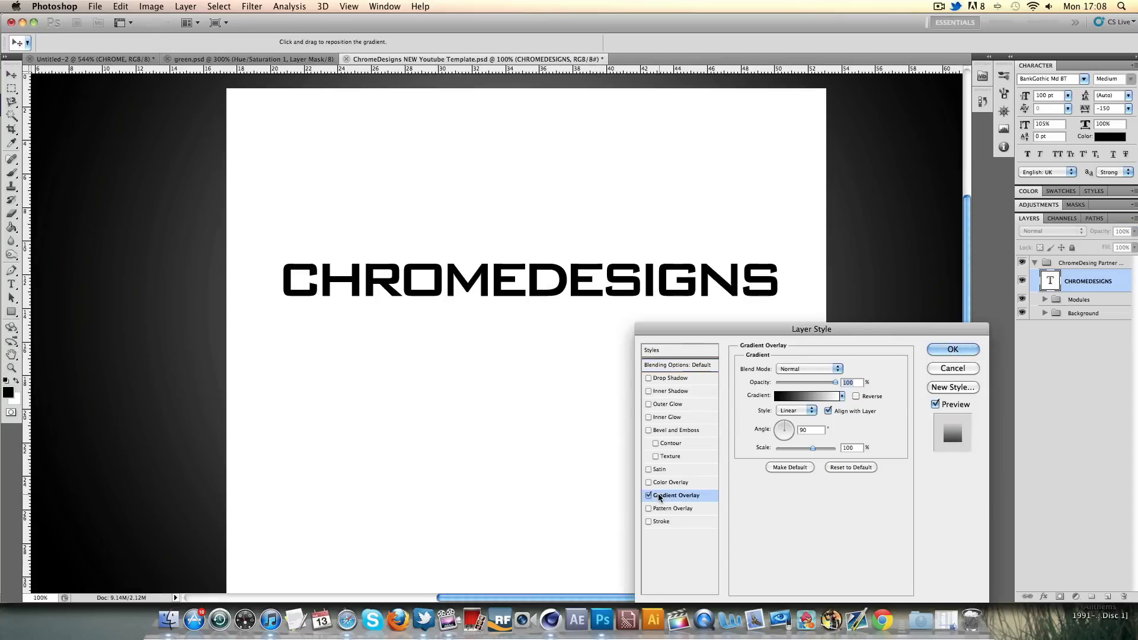
left_click(781, 398)
double_click(832, 421)
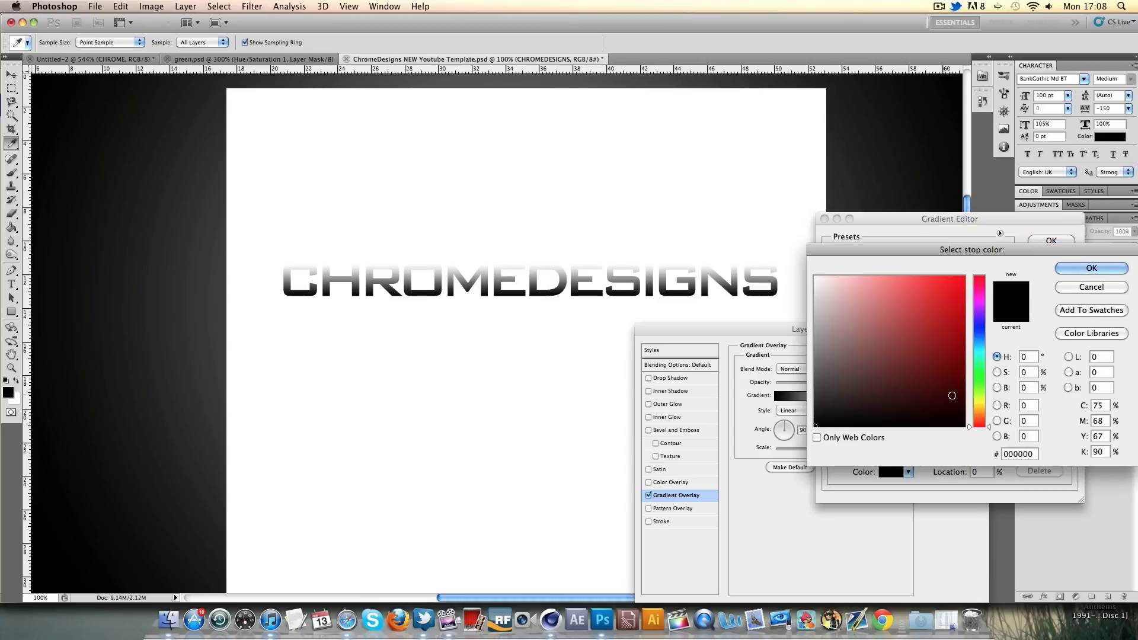
mouse_move(974, 386)
left_mouse_down()
mouse_move(954, 379)
mouse_move(981, 364)
mouse_move(961, 371)
left_mouse_up()
left_click(963, 277)
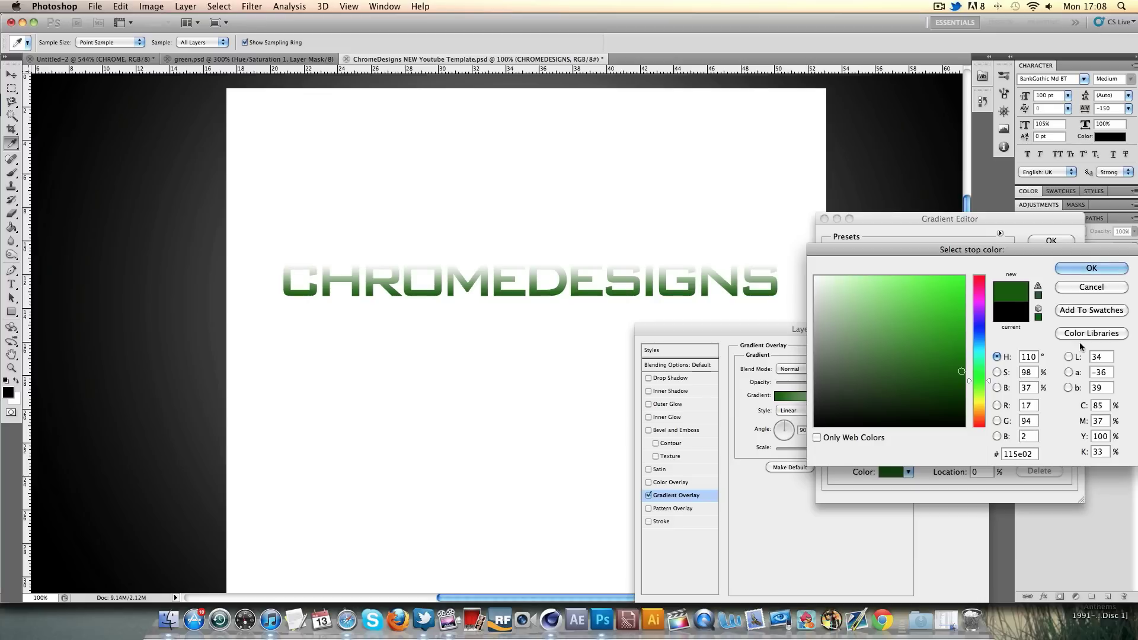
left_click(1082, 264)
Change the gradient's white colour stop to a lighter medium green and apply the layer style to the lettering
double_click(1069, 422)
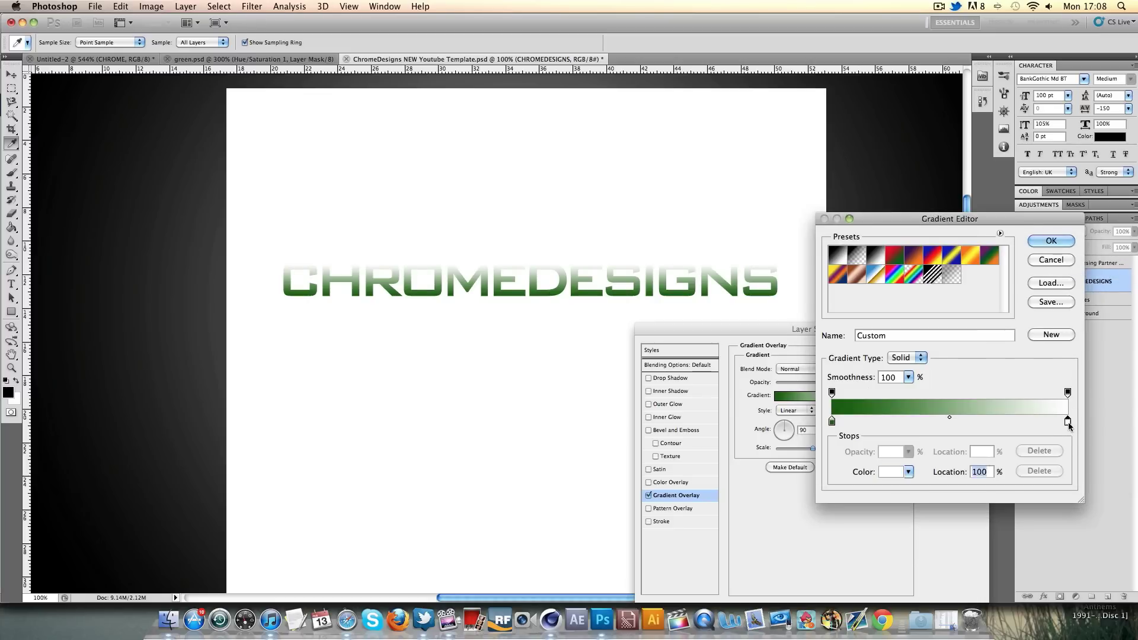
left_click(975, 379)
left_click_drag(922, 341, 964, 276)
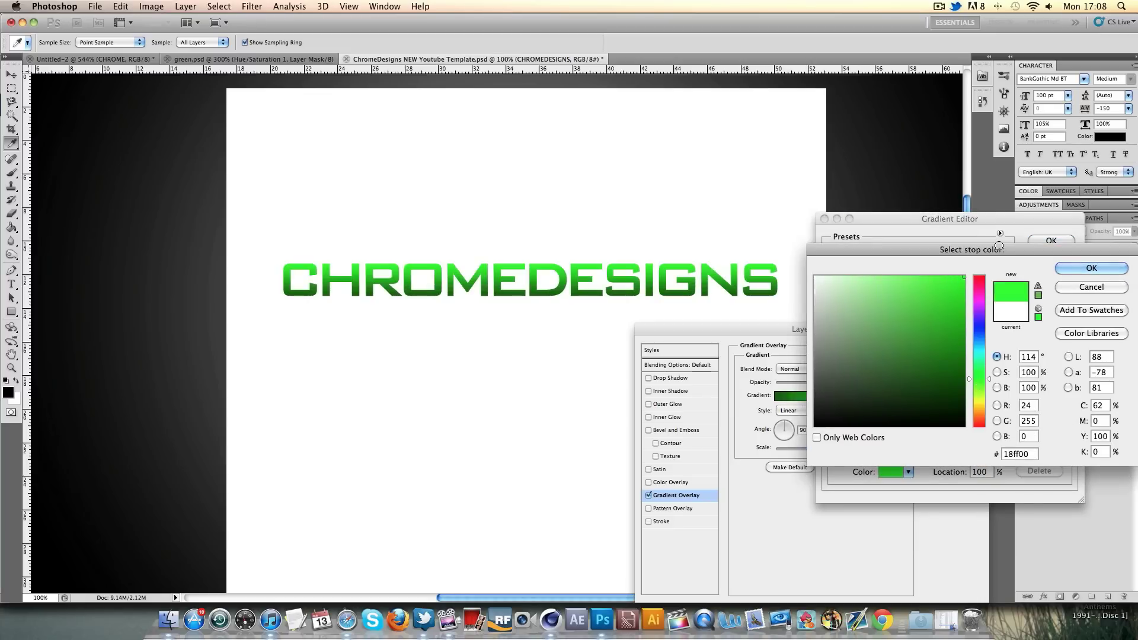
left_click_drag(931, 311, 925, 307)
left_click(1075, 264)
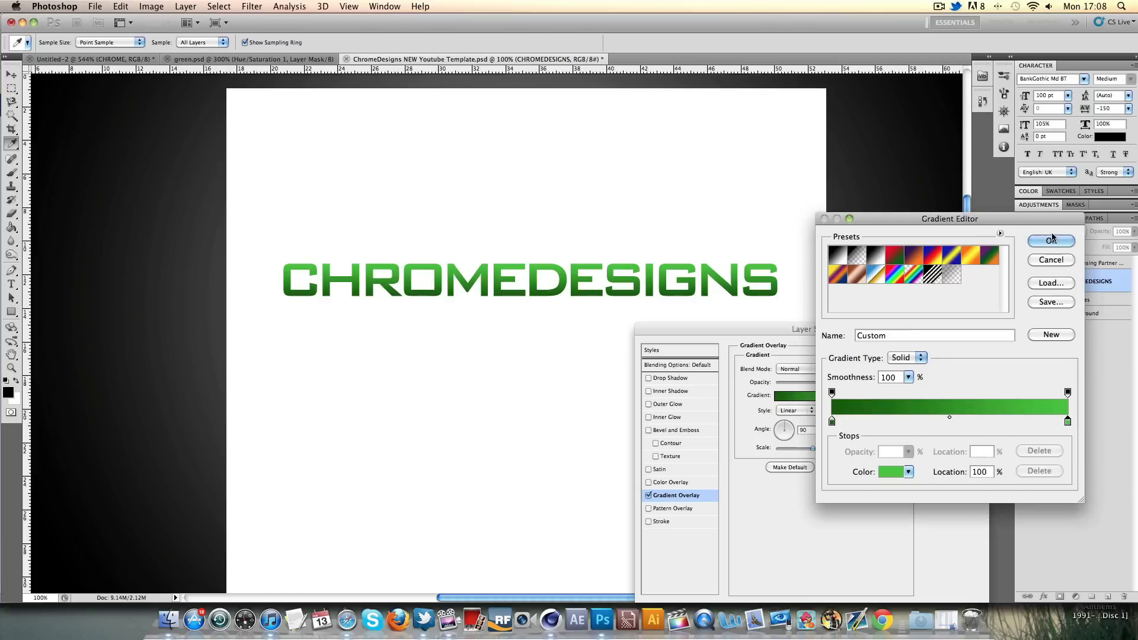
left_click(1052, 241)
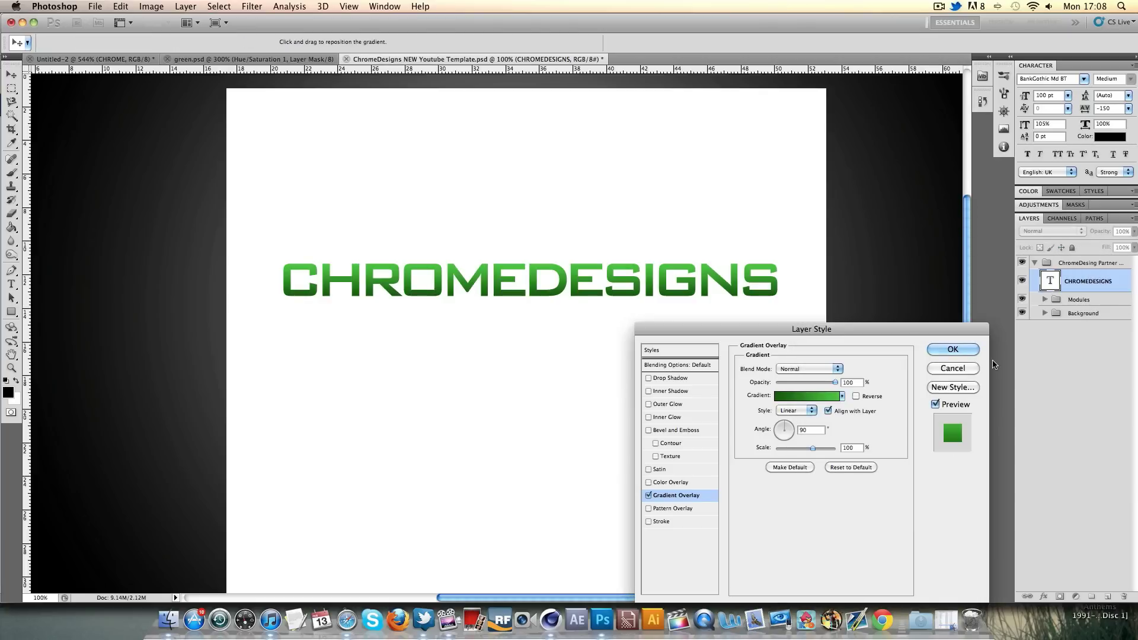
left_click(964, 349)
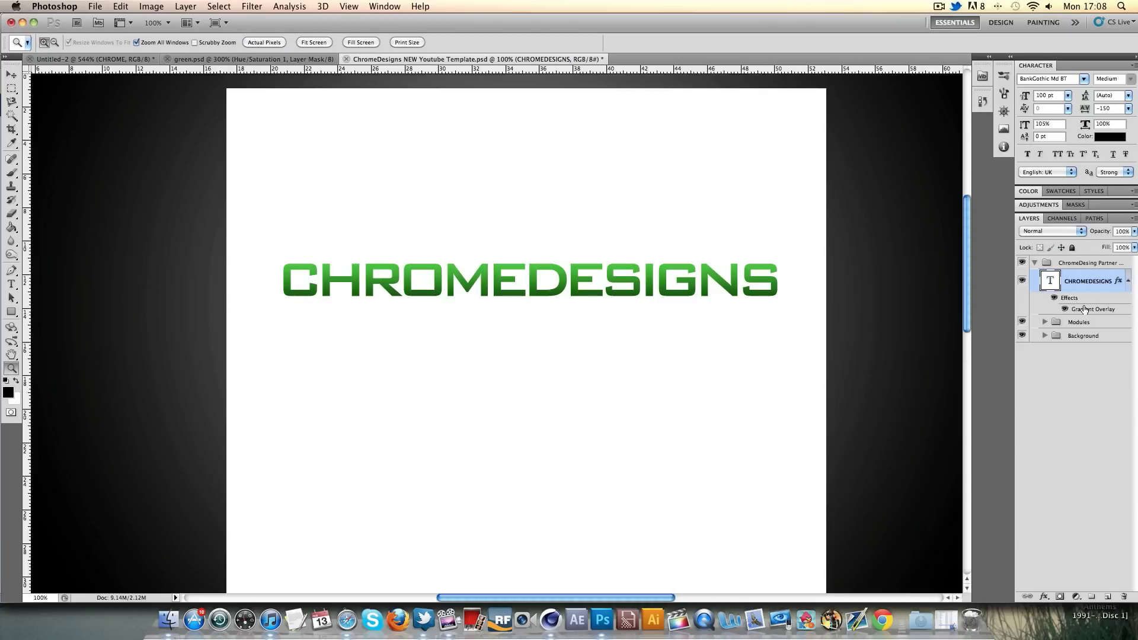
Collapse the effects list, duplicate the CHROMEDESIGNS layer, and scale the lower original about its centre to 98.92%
left_click(1126, 284)
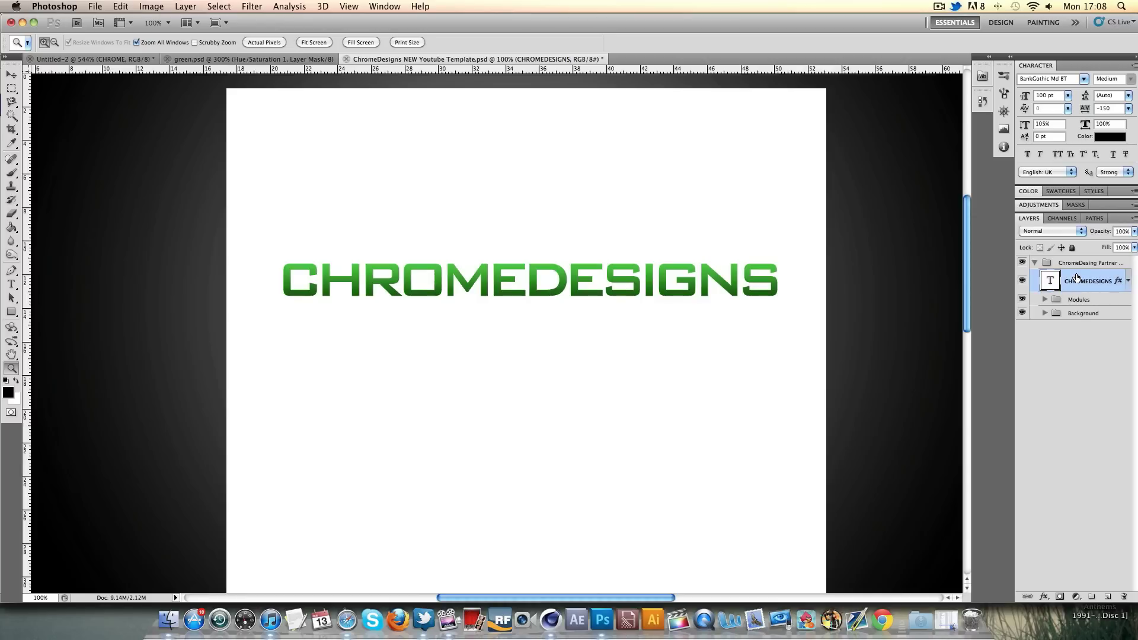
key("super+j")
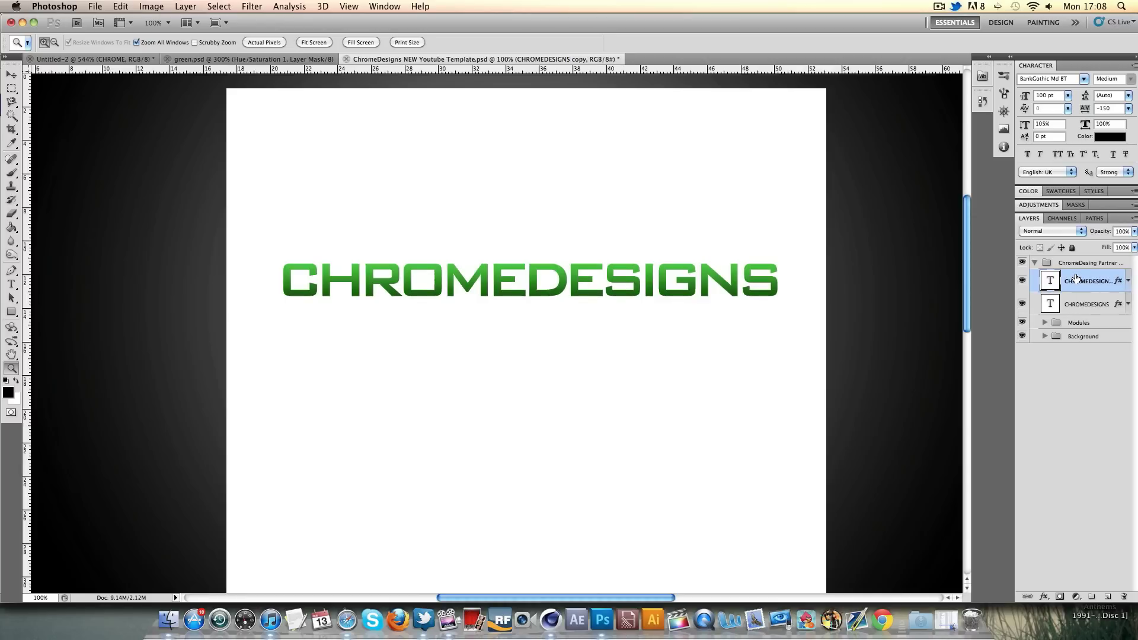
left_click(1077, 305)
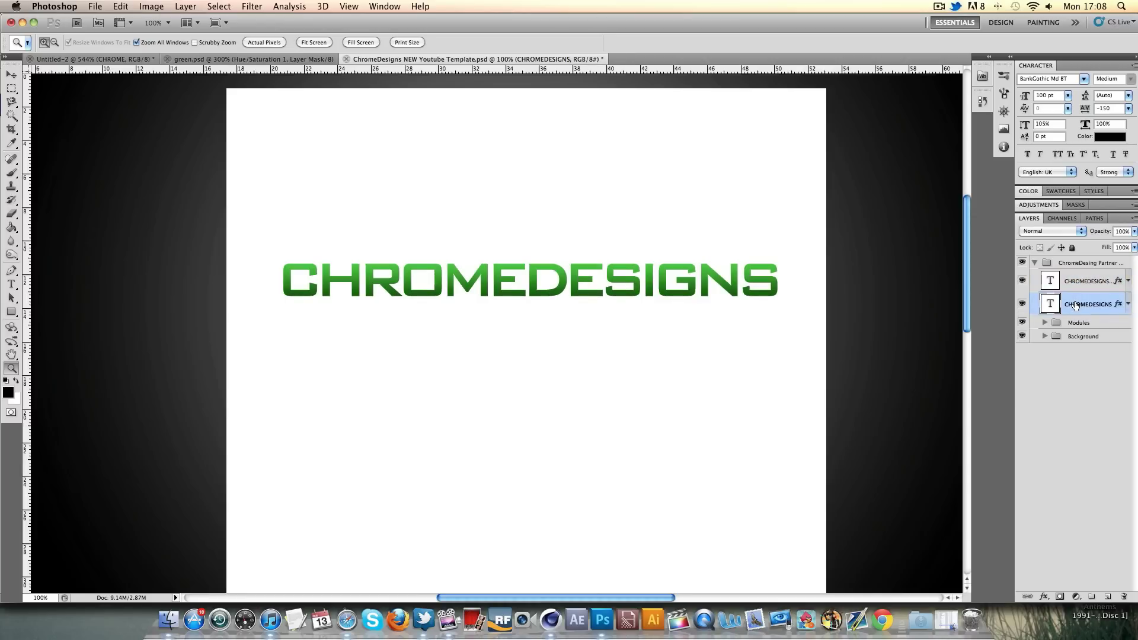
key("super+t")
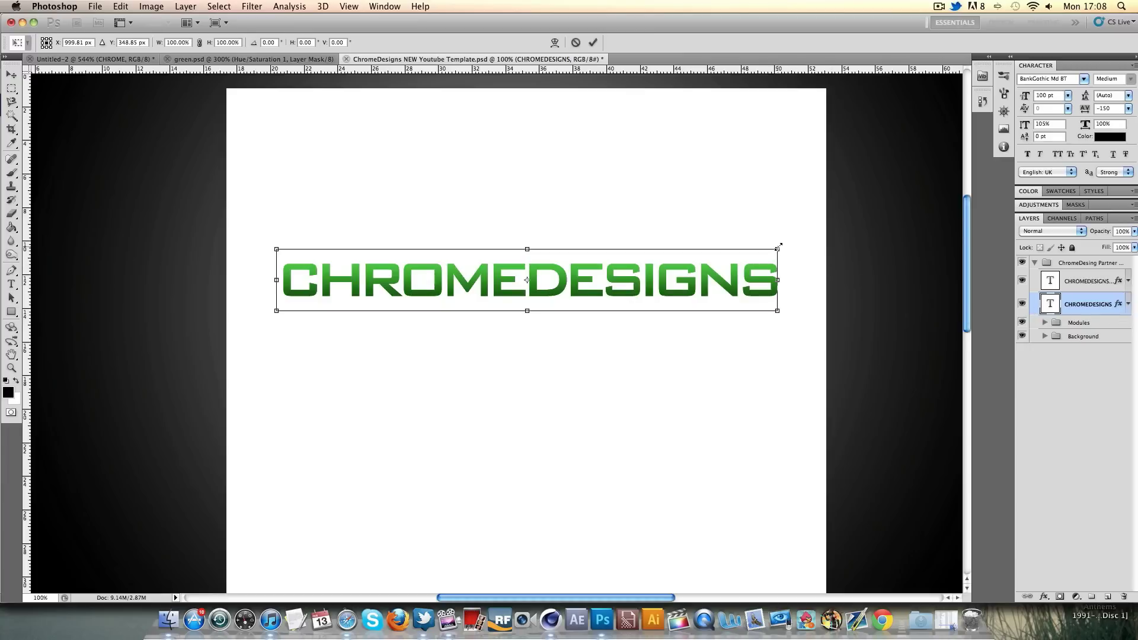
left_click_drag(776, 248, 775, 249)
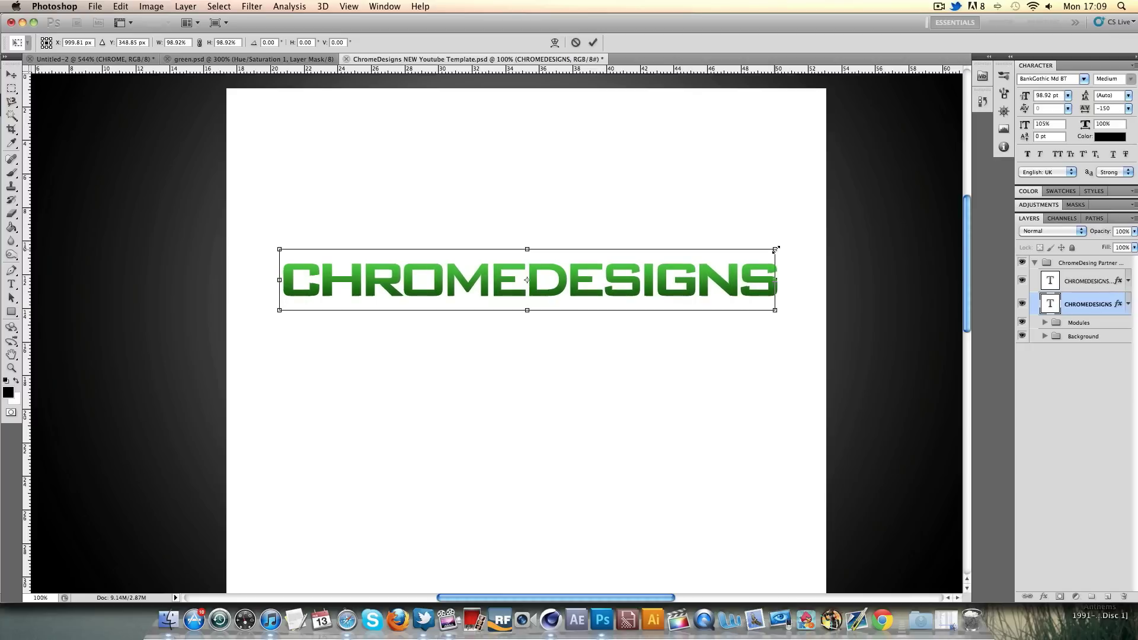
left_click(592, 42)
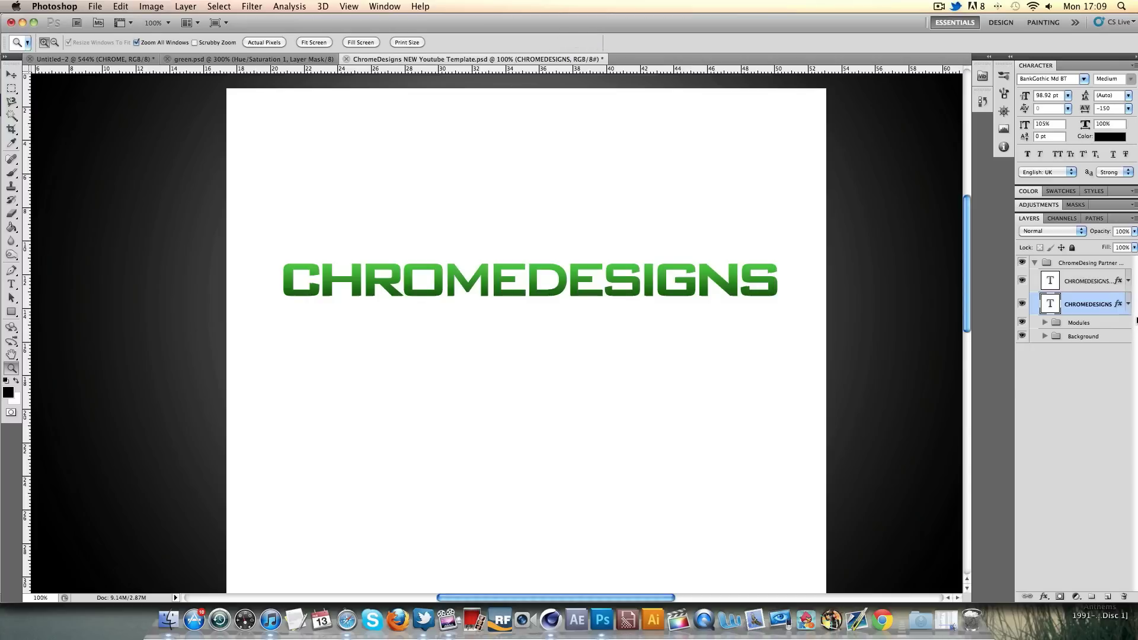
Duplicate the scaled CHROMEDESIGNS layer and scale the bottommost text layer about its centre to 99.18%
key("super+j")
left_click(1104, 325)
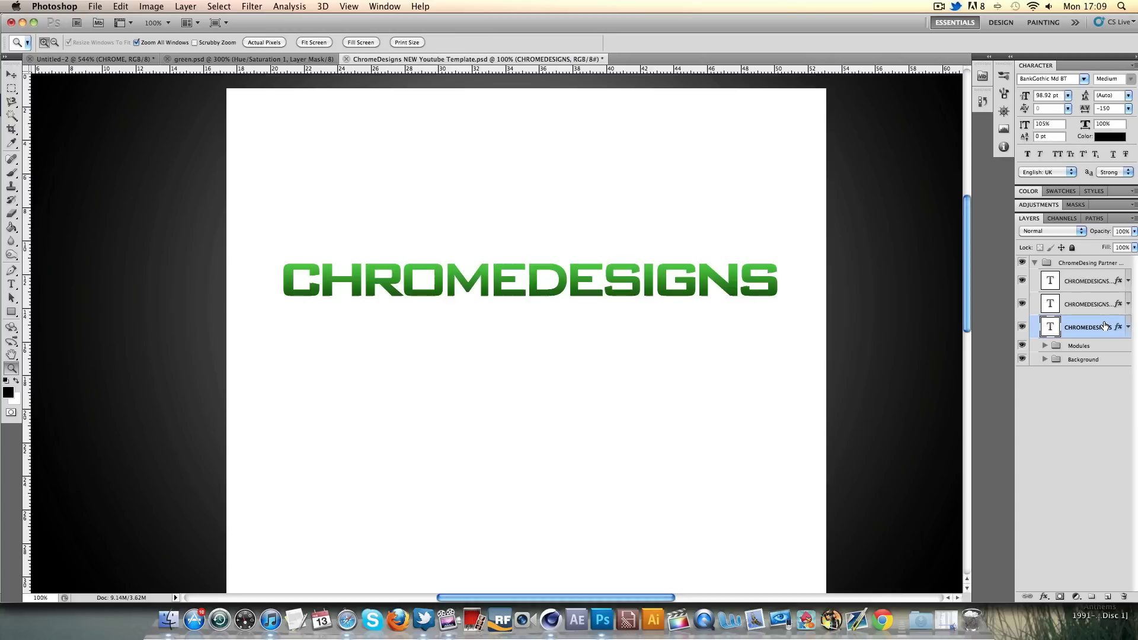
key("super+t")
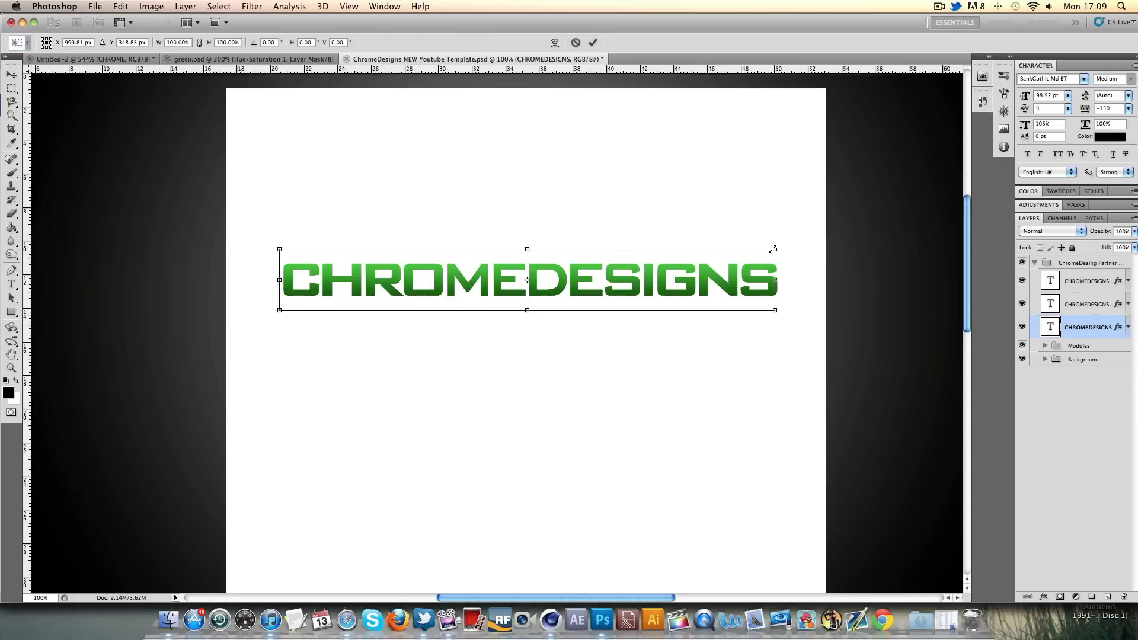
left_click_drag(772, 251, 772, 251)
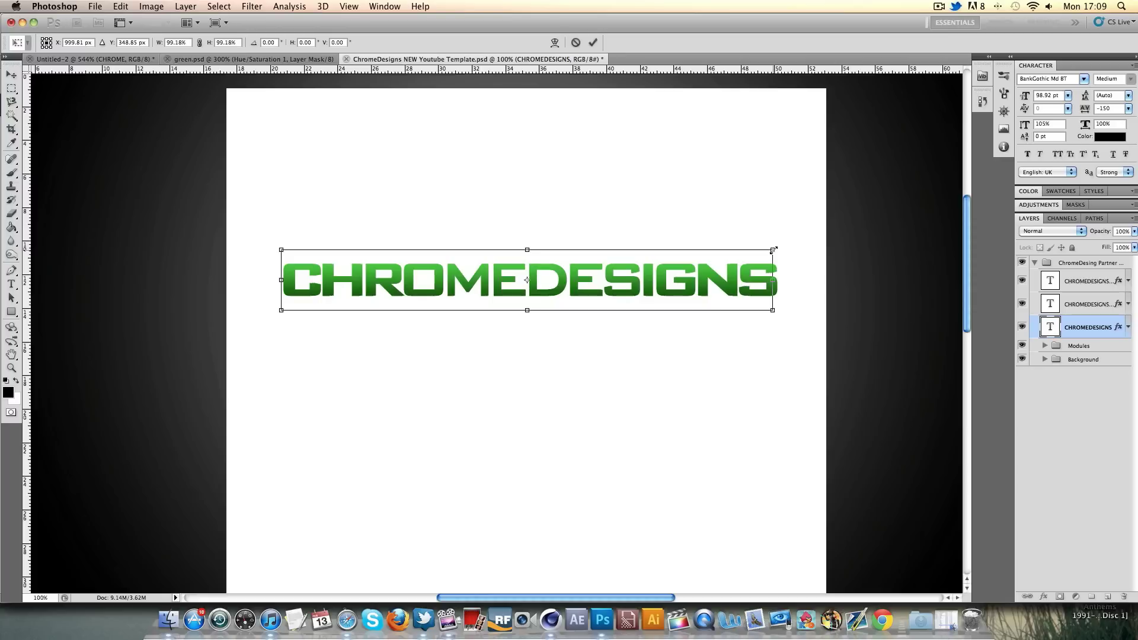
left_click(594, 44)
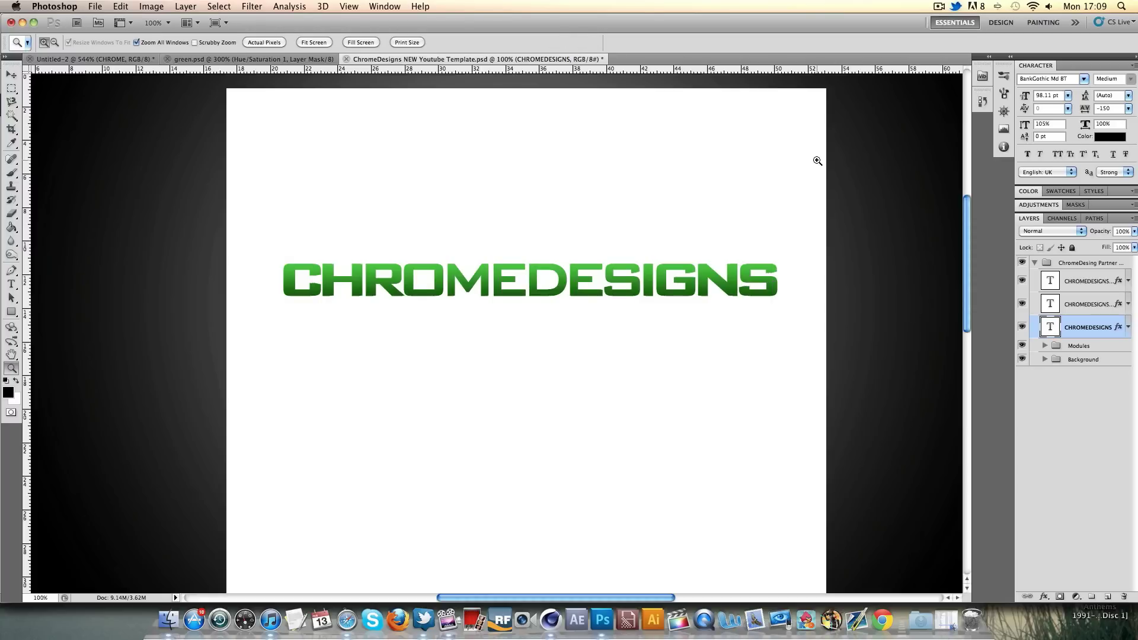
Rasterize the two lower CHROMEDESIGNS text layers and merge them into one layer
left_click(1089, 304, "shift")
right_click(1092, 306)
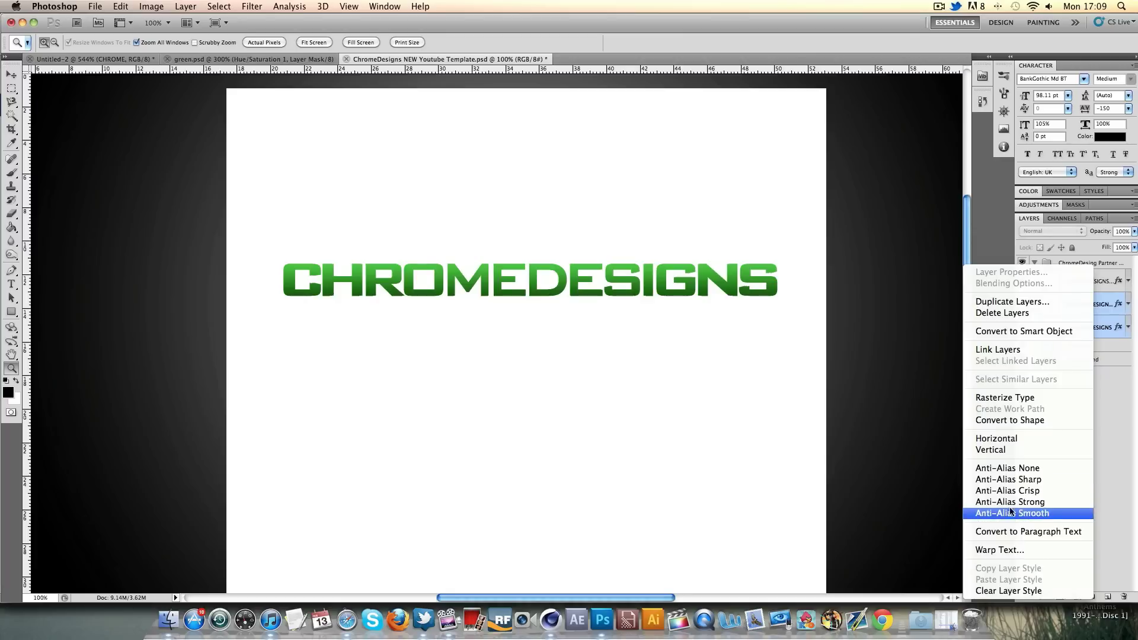
left_click(1003, 397)
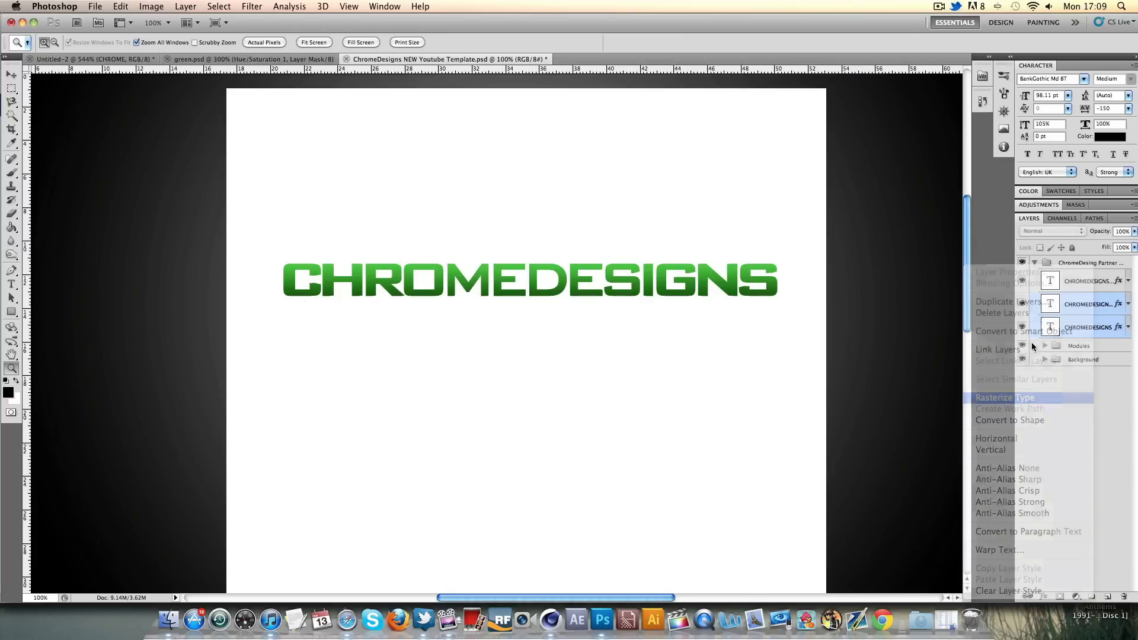
right_click(1074, 324)
left_click(984, 564)
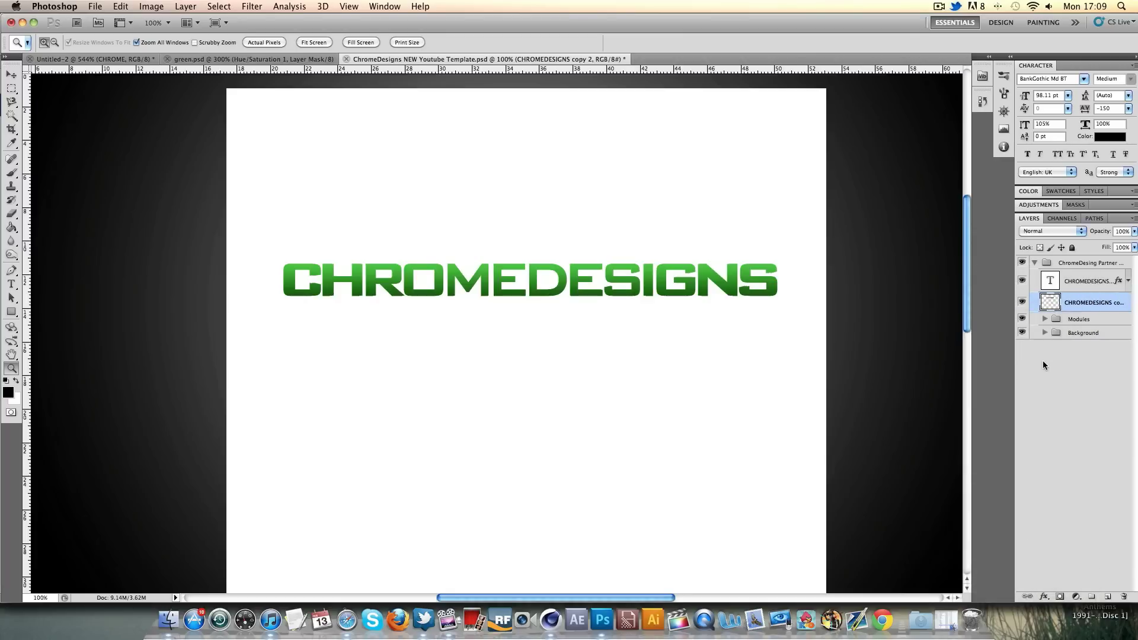
Add a black Color Overlay to the merged CHROMEDESIGNS layer beneath the text layer
double_click(1106, 303)
left_click(1060, 304)
double_click(1081, 303)
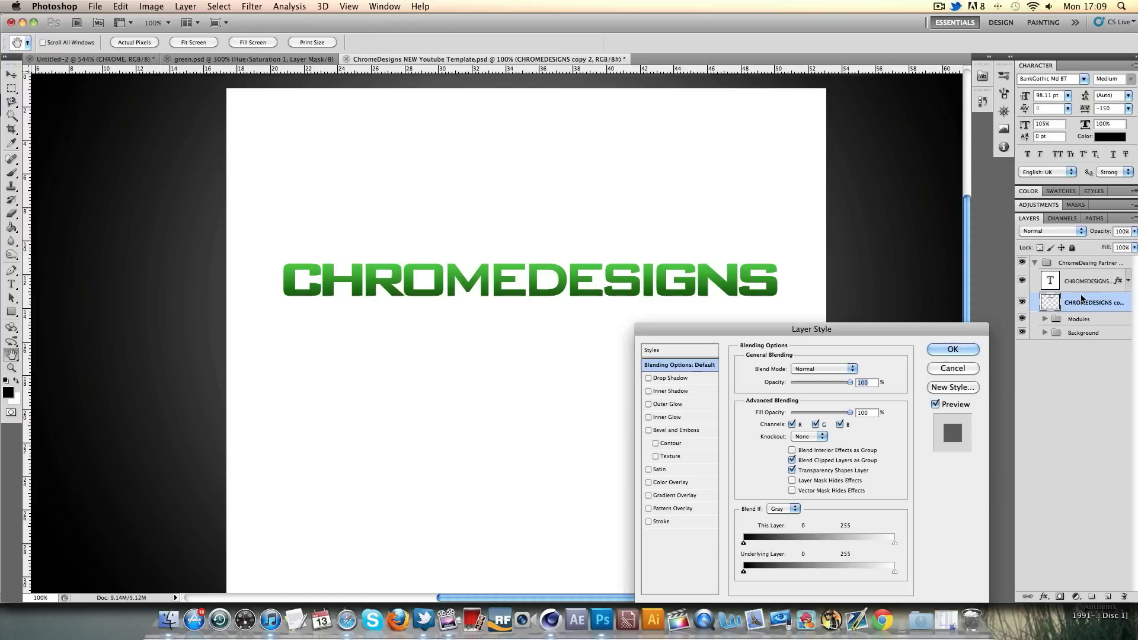
left_click(649, 483)
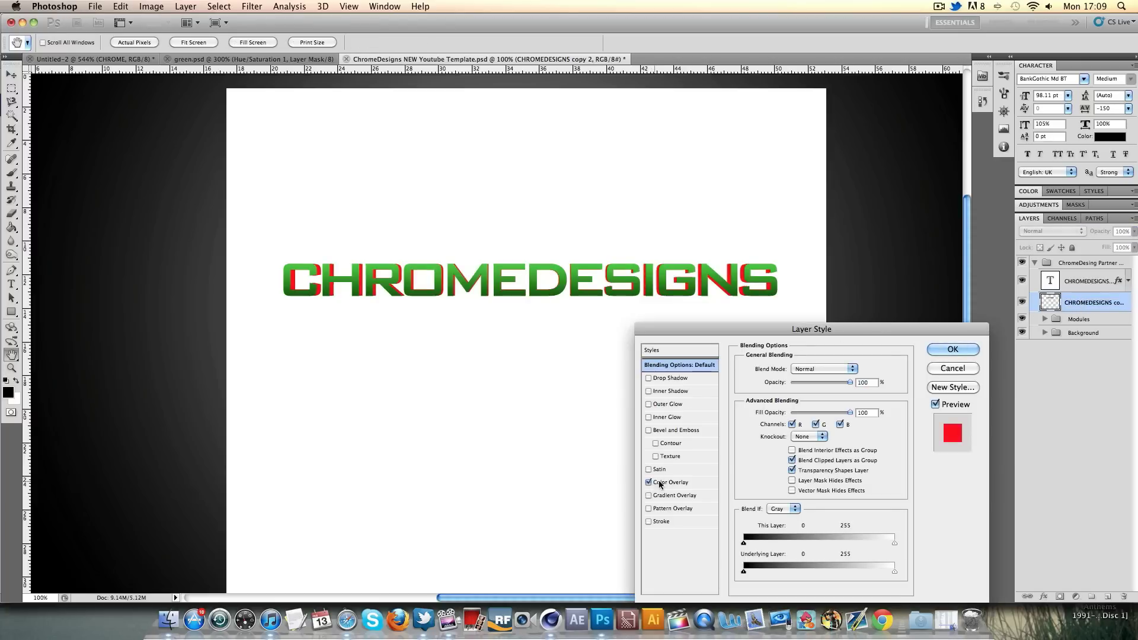
left_click(684, 483)
left_click(853, 370)
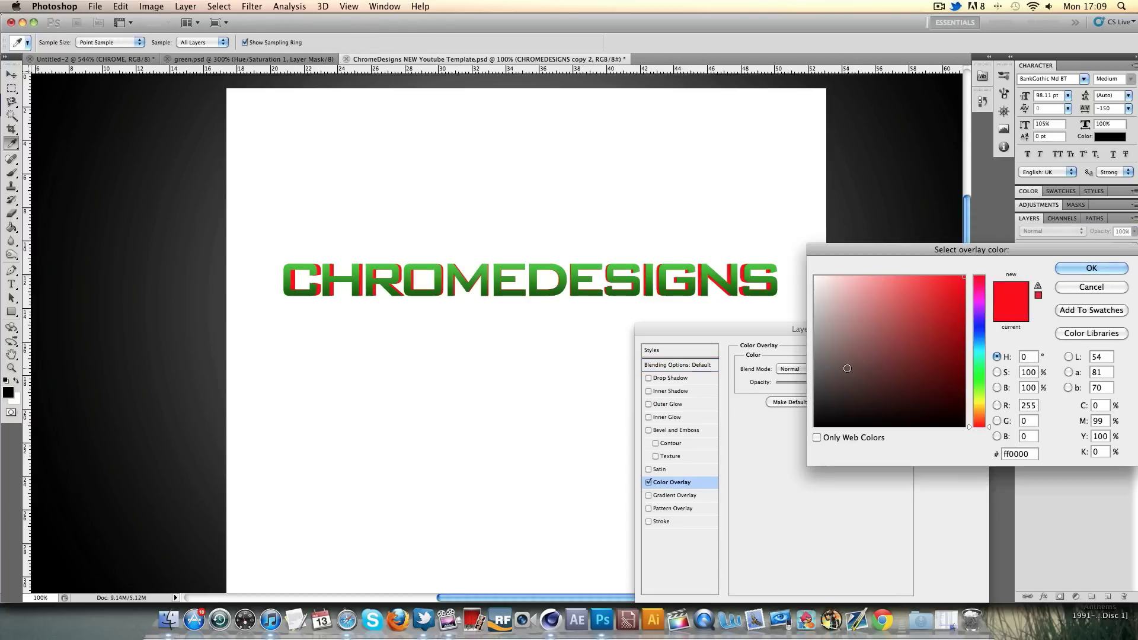
left_click(1080, 268)
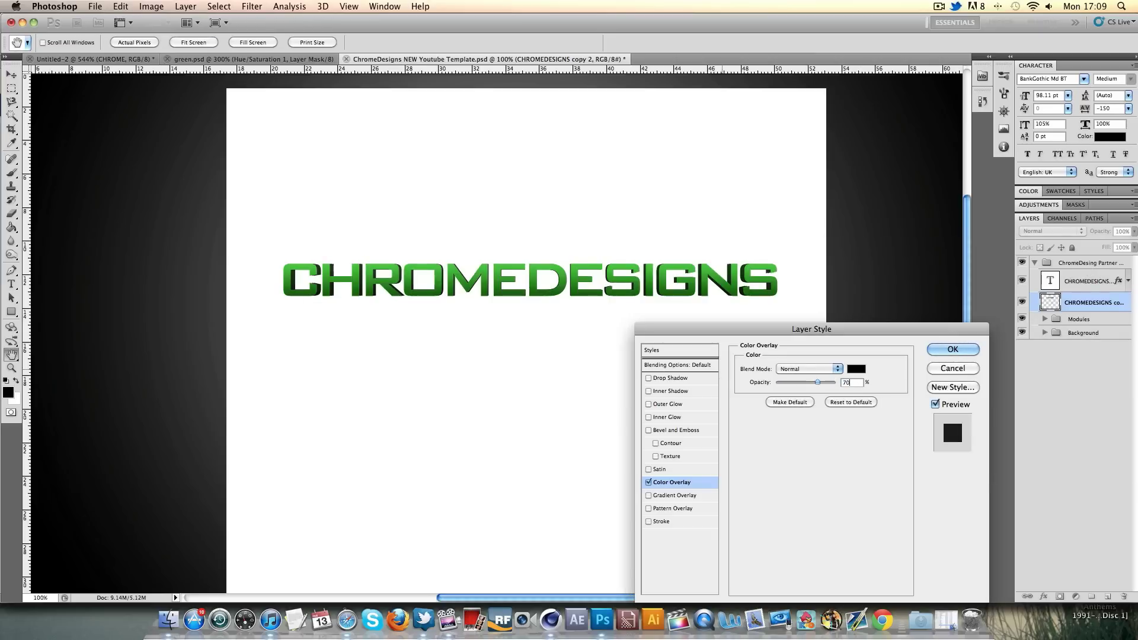
Set the black overlay's opacity to 50% and apply the layer style
type("7")
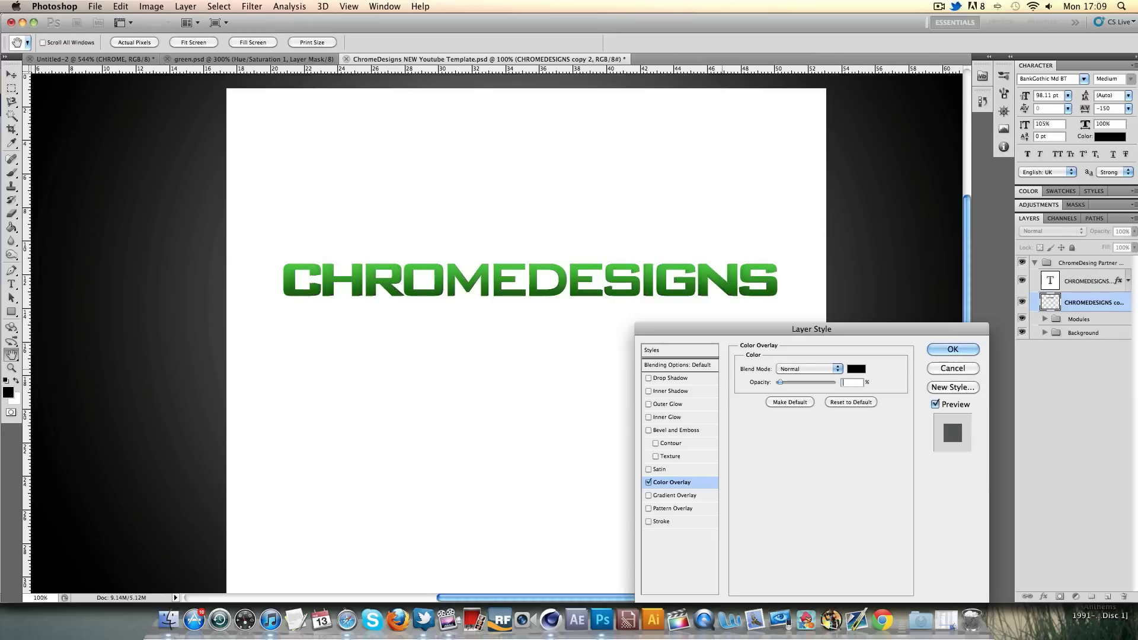
key("BackSpace")
type("50")
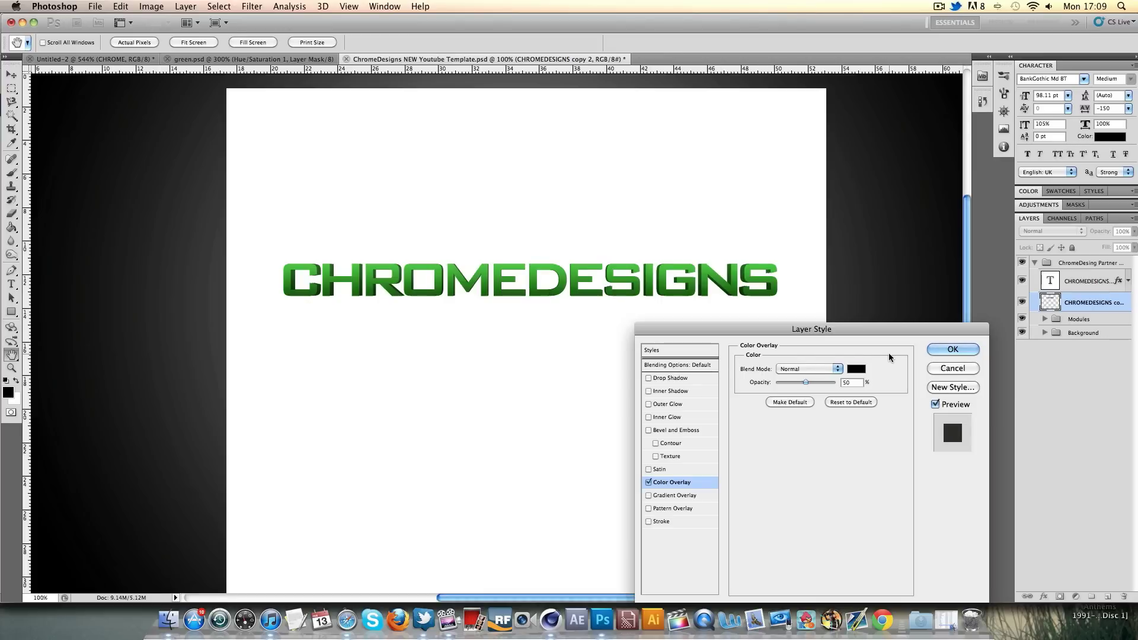
left_click(927, 353)
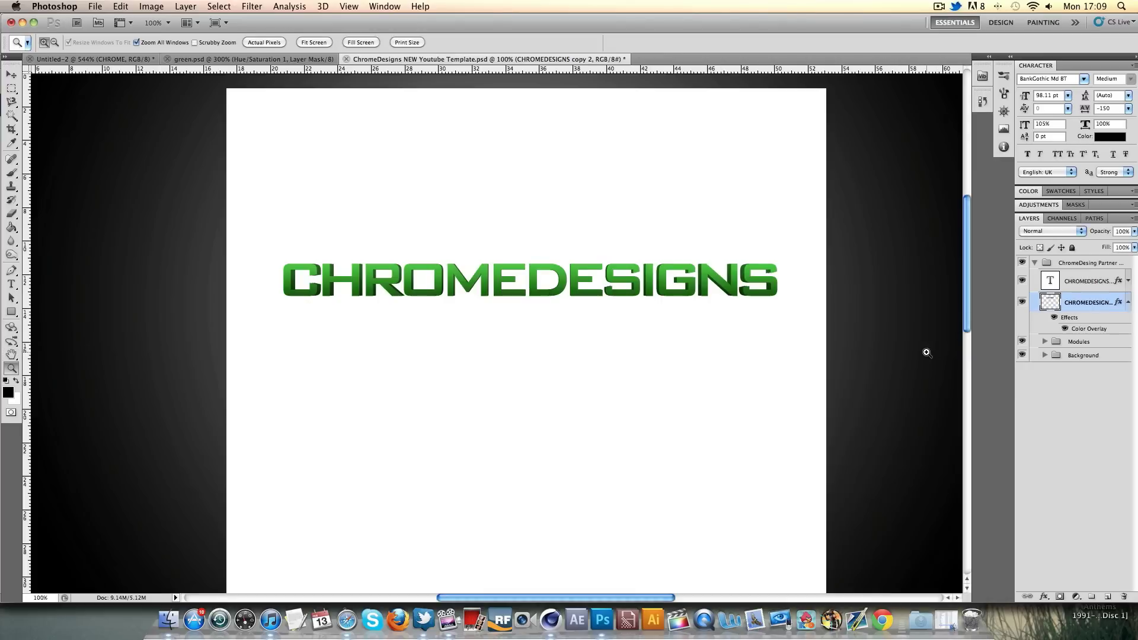
Rotate both CHROMEDESIGNS layers together by -90° and place them vertically along the white area's left edge
left_click(1085, 282, "shift")
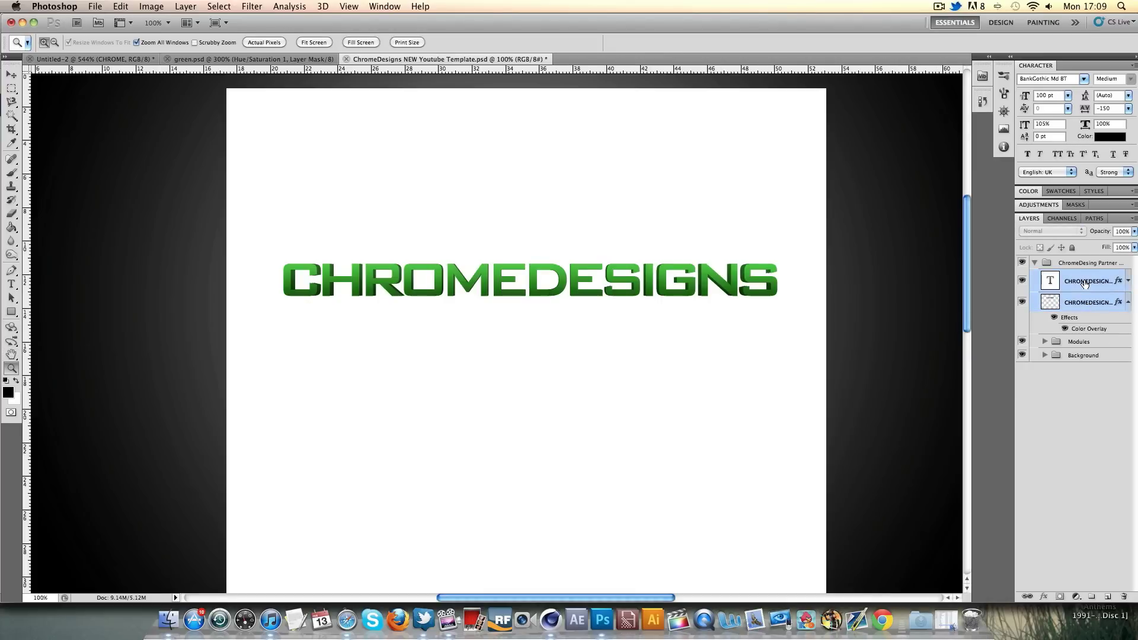
key("super+t")
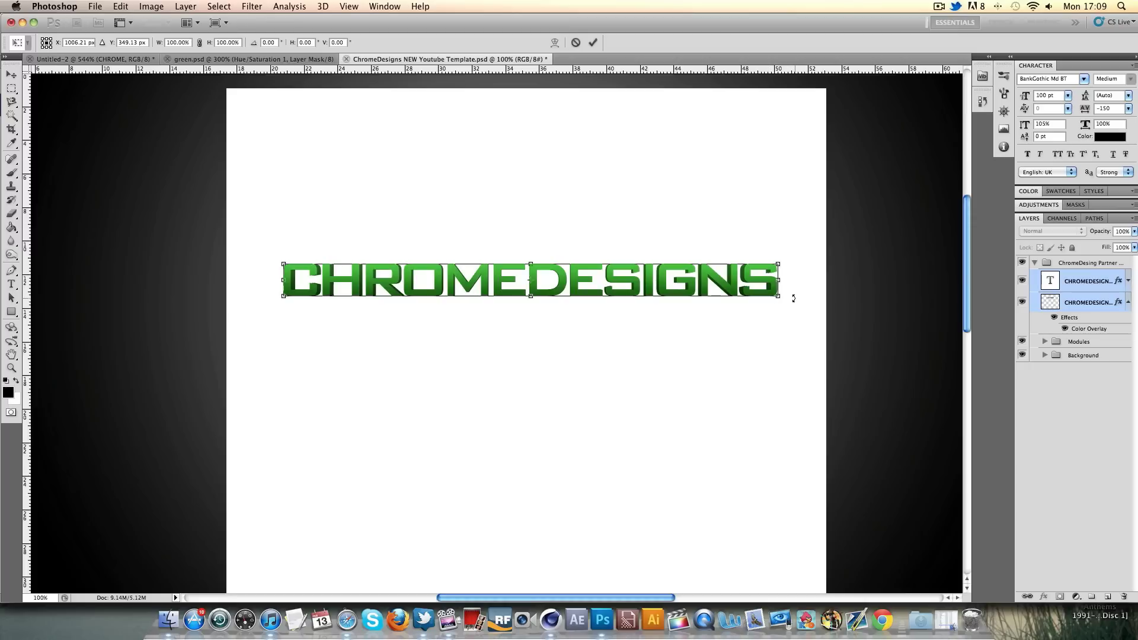
left_click_drag(793, 298, 556, 139)
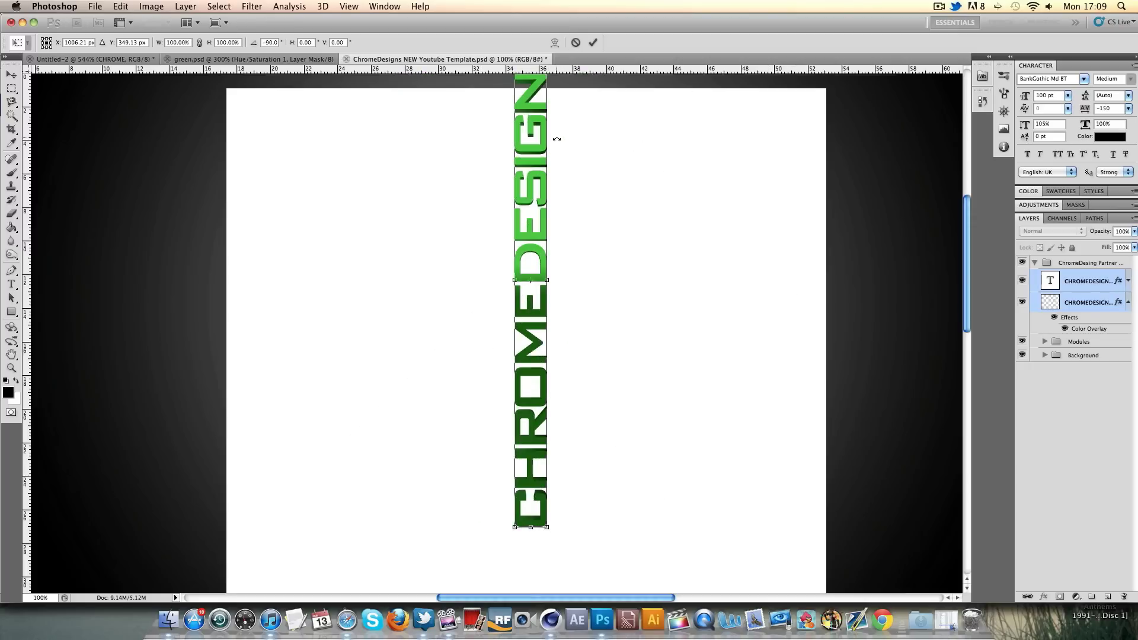
left_click_drag(537, 176, 208, 237)
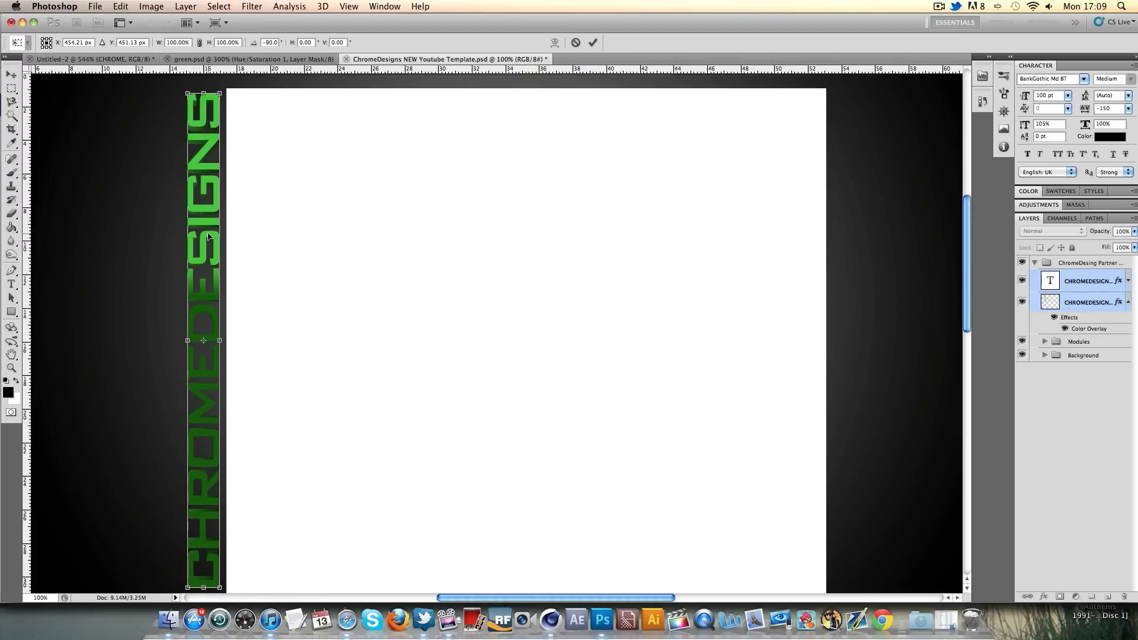
left_click(592, 42)
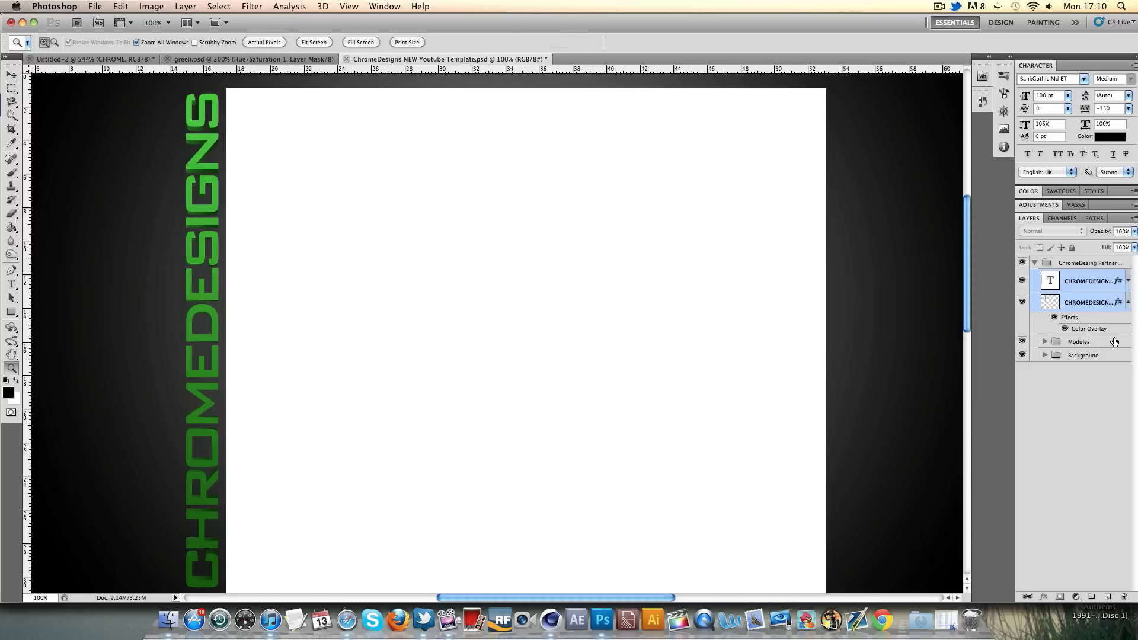
Set the Gradient Overlay angle of the CHROMEDESIGNS text layer to 180° and apply it
left_click(1103, 281)
double_click(1106, 280)
double_click(1118, 281)
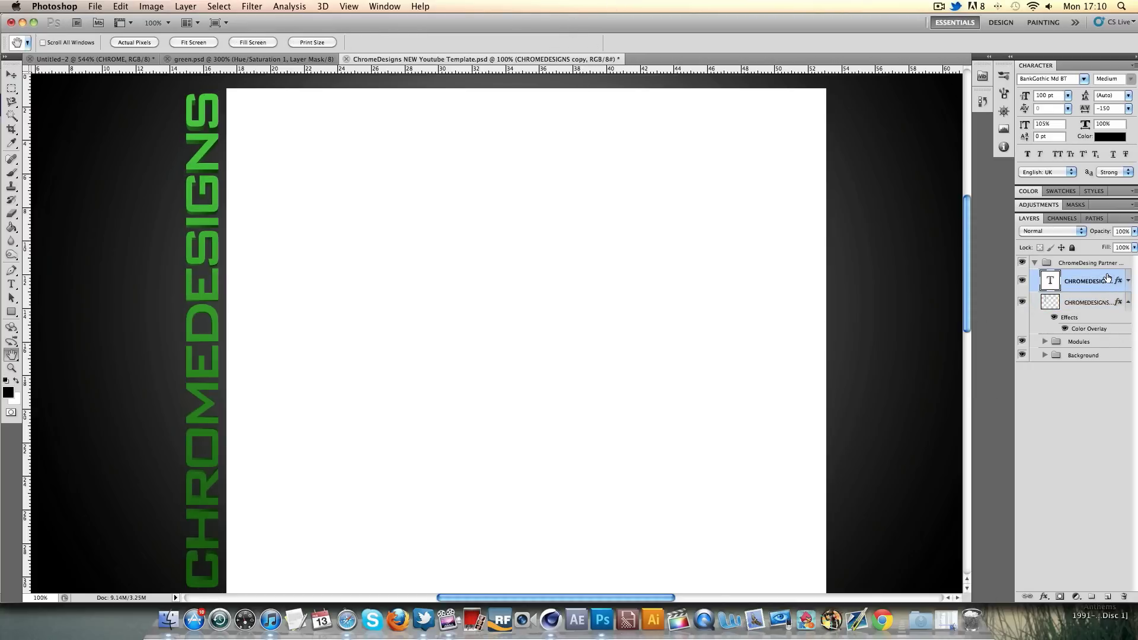
left_click(675, 495)
key("Tab")
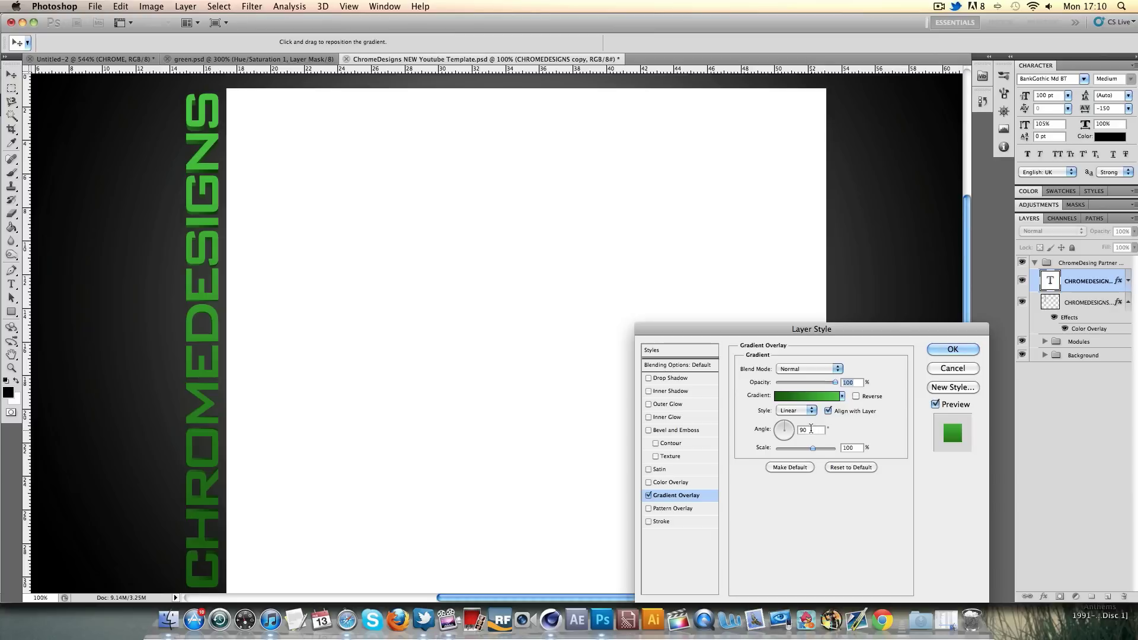
type("180")
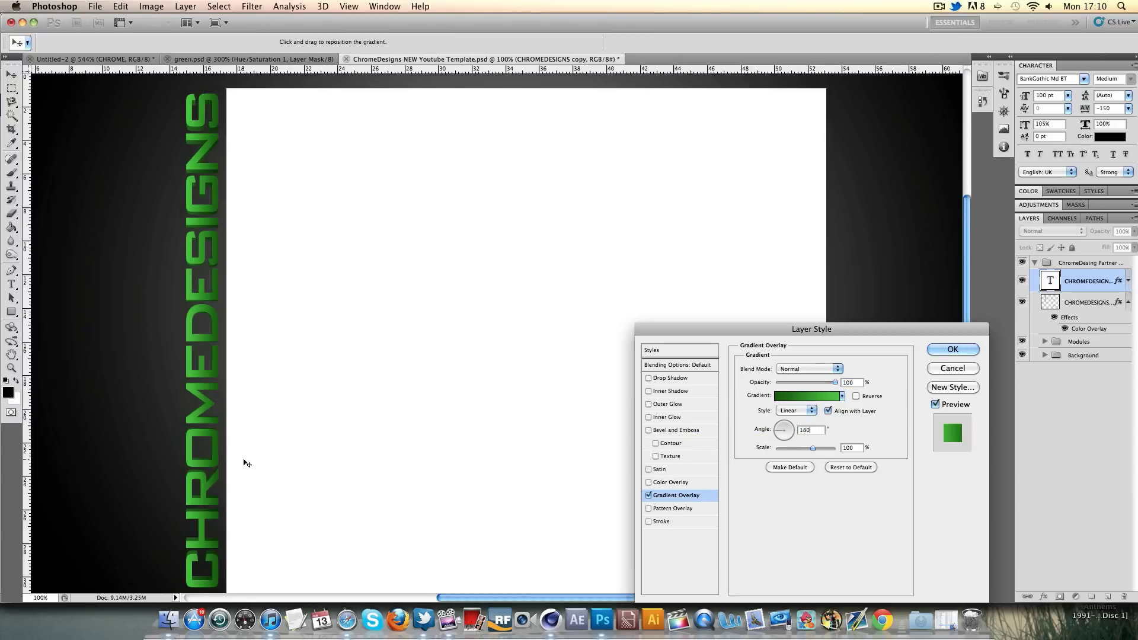
left_click(946, 350)
key("z")
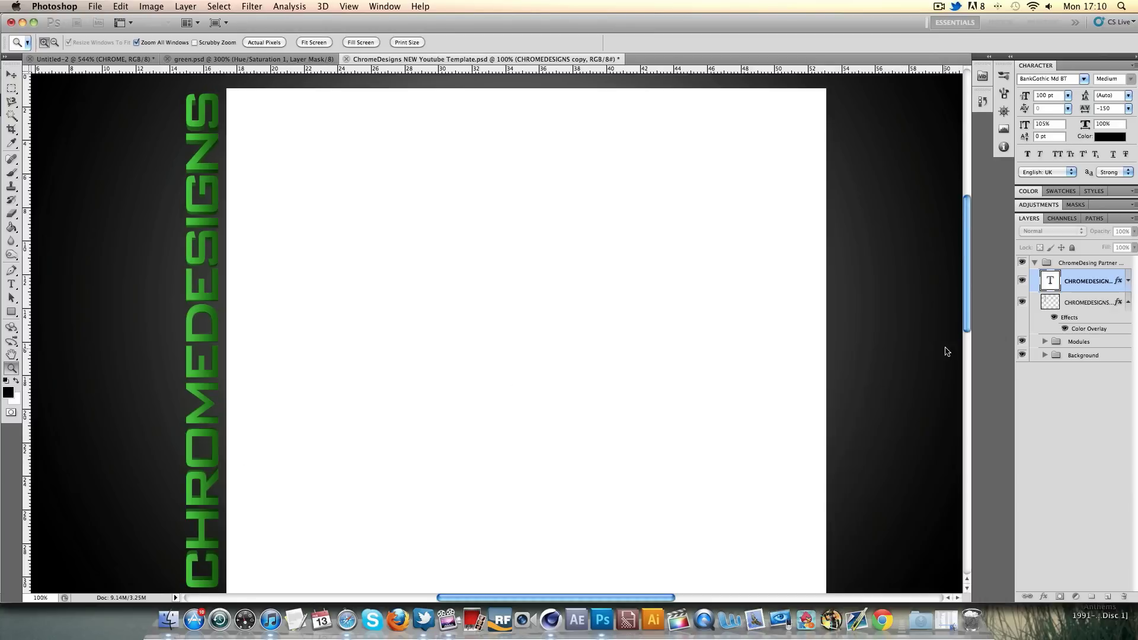
Add an Inner Glow to the CHROMEDESIGNS text layer with Overlay blend mode and white as its colour
double_click(1099, 278)
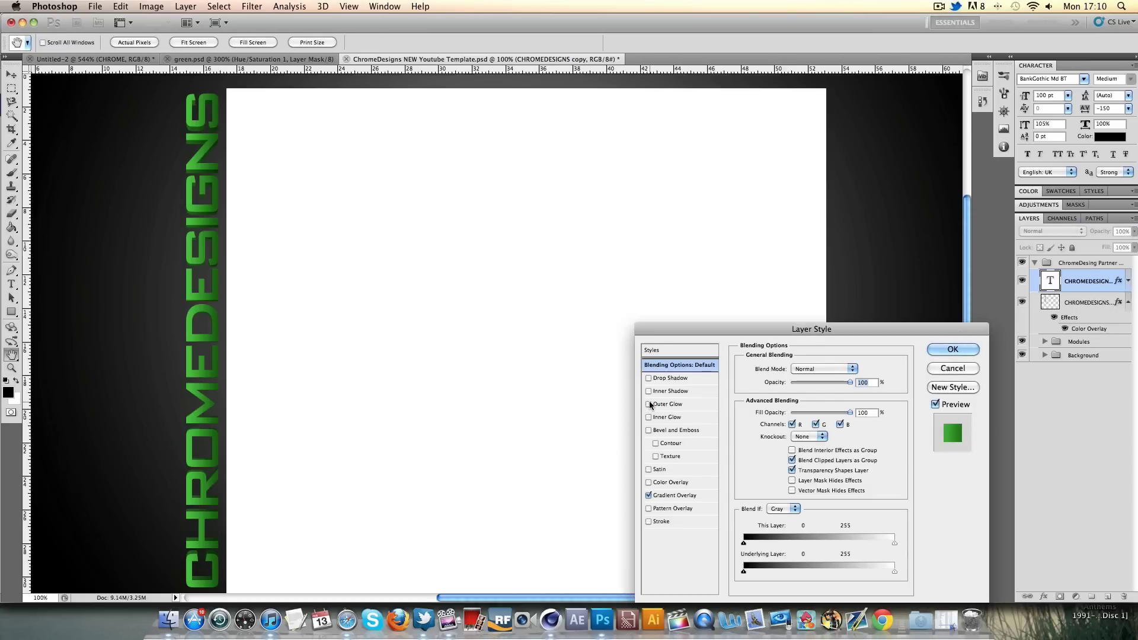
left_click(649, 416)
left_click(791, 368)
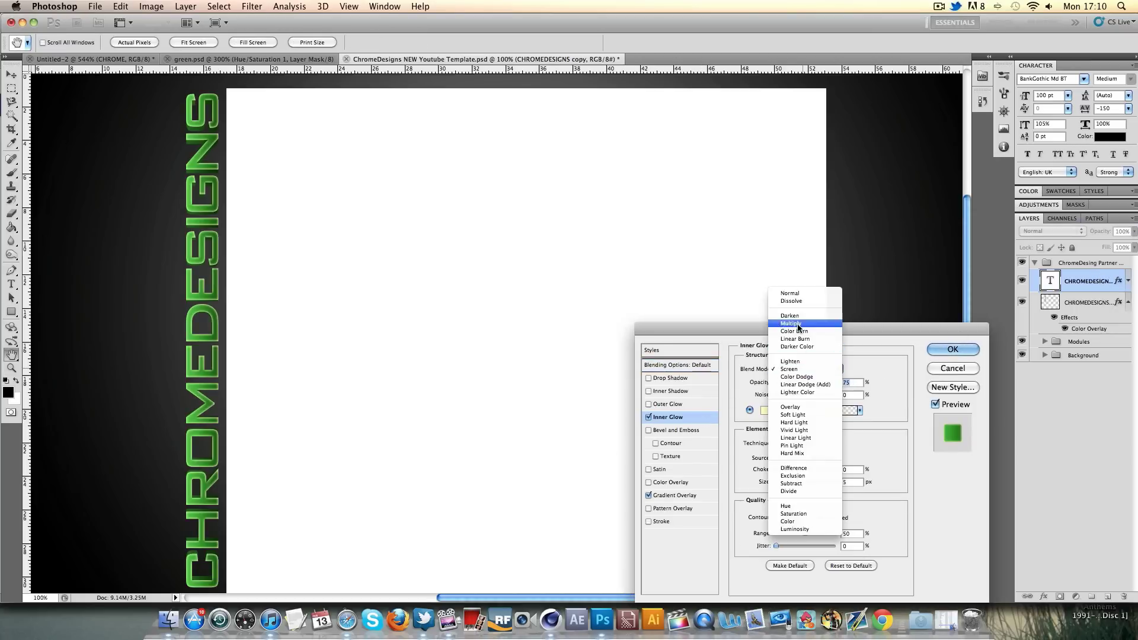
left_click(797, 408)
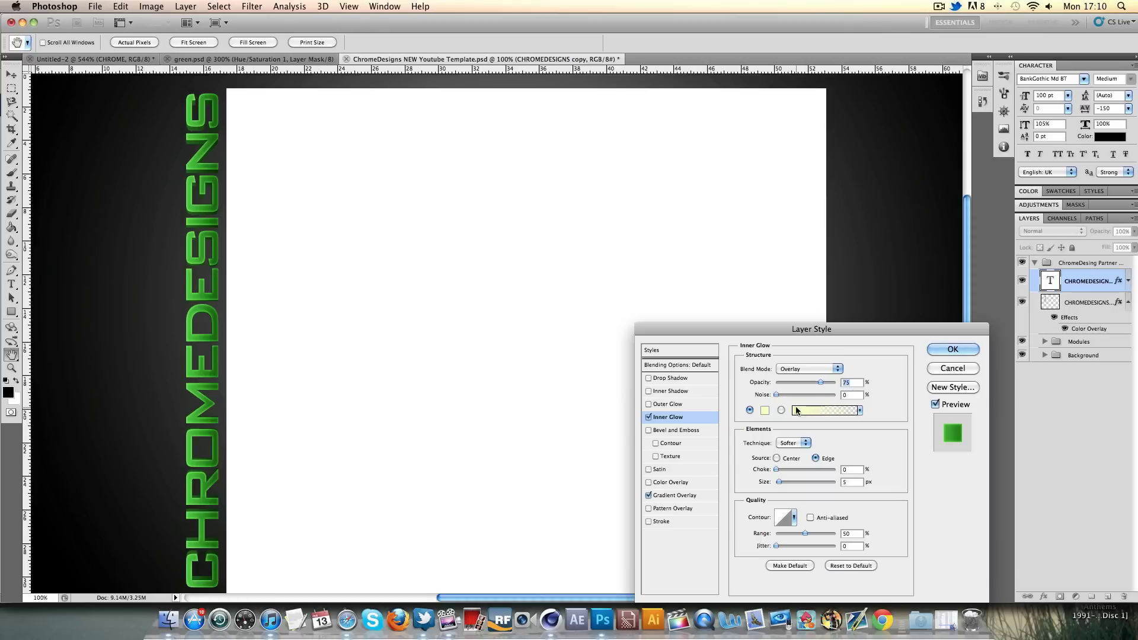
left_click(765, 410)
left_click(689, 174)
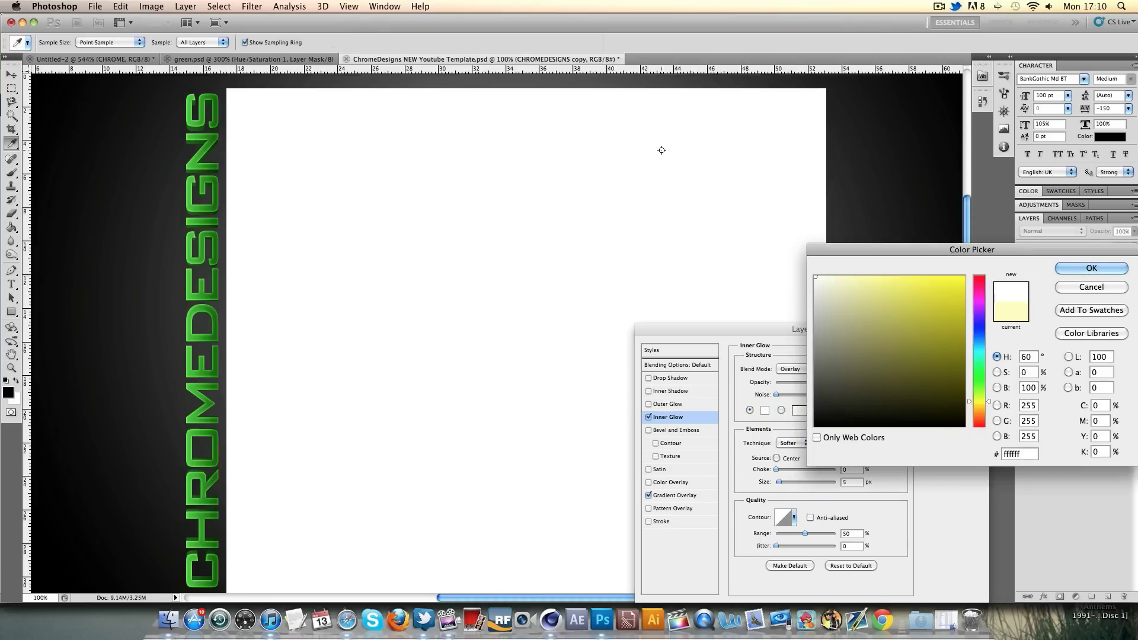
left_click(1091, 268)
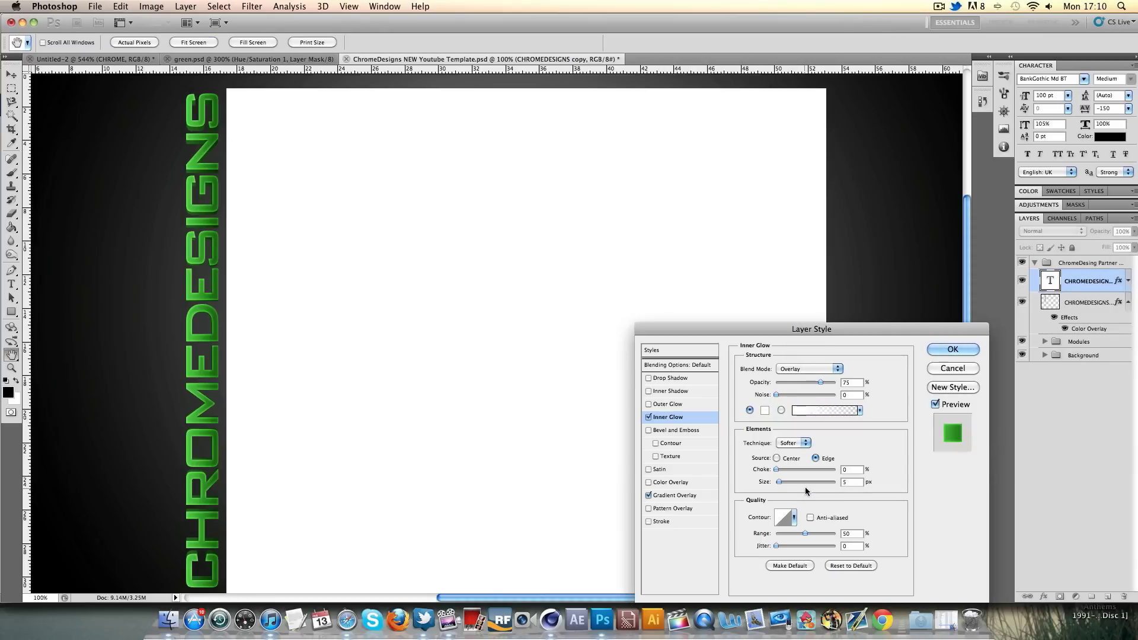
Try different Inner Glow sizes, settle on 3 px and apply the layer style
double_click(850, 481)
type("2")
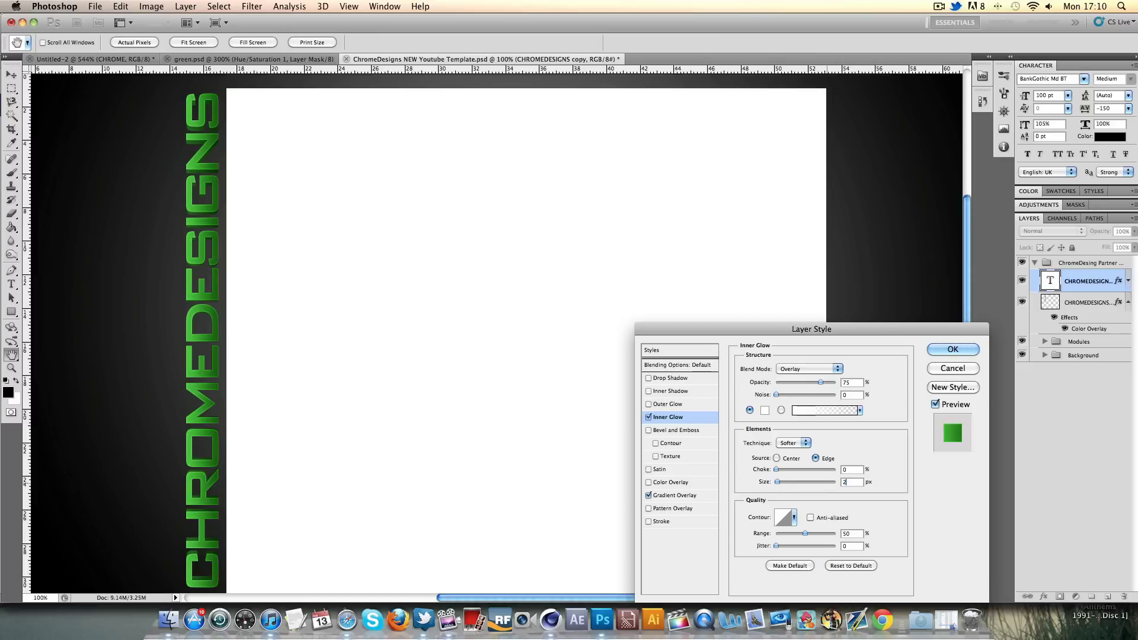
key("Up")
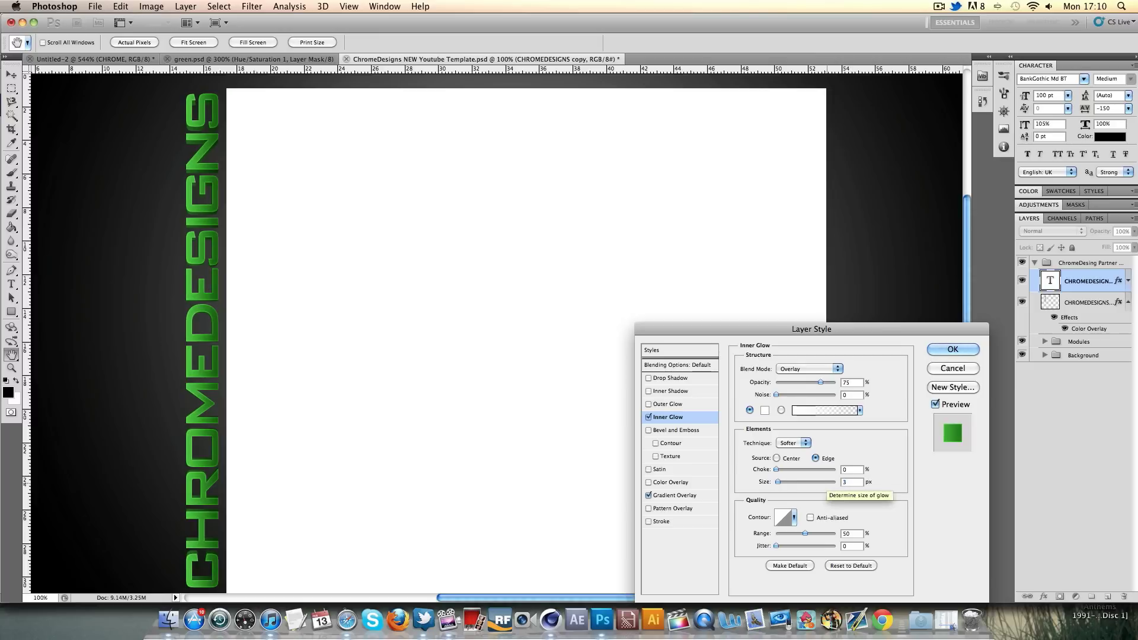
key("BackSpace")
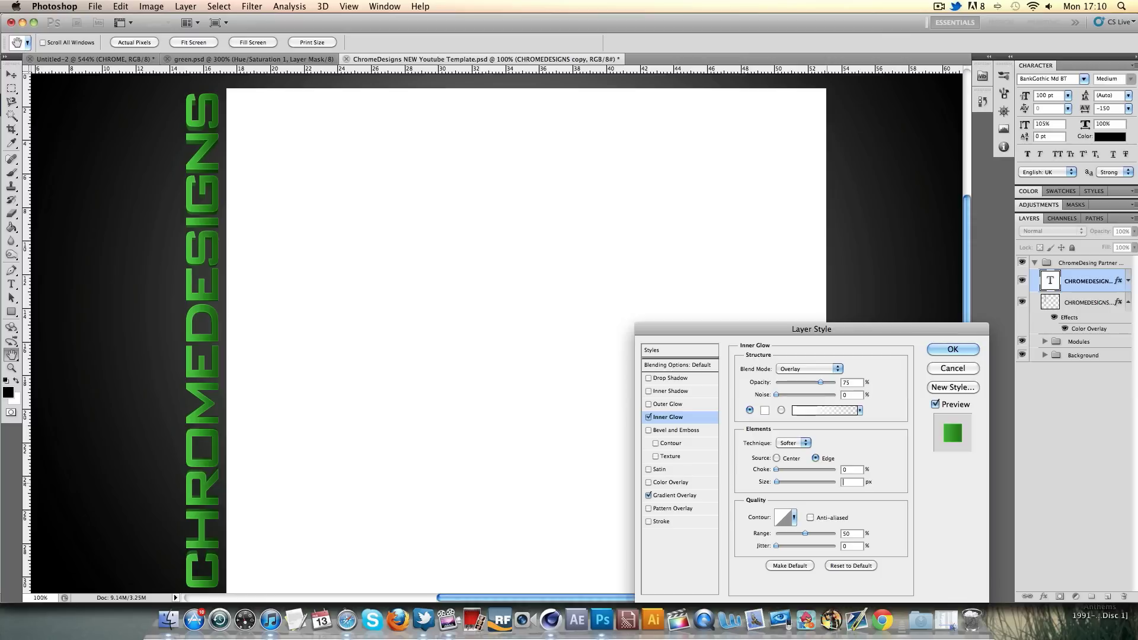
type("5")
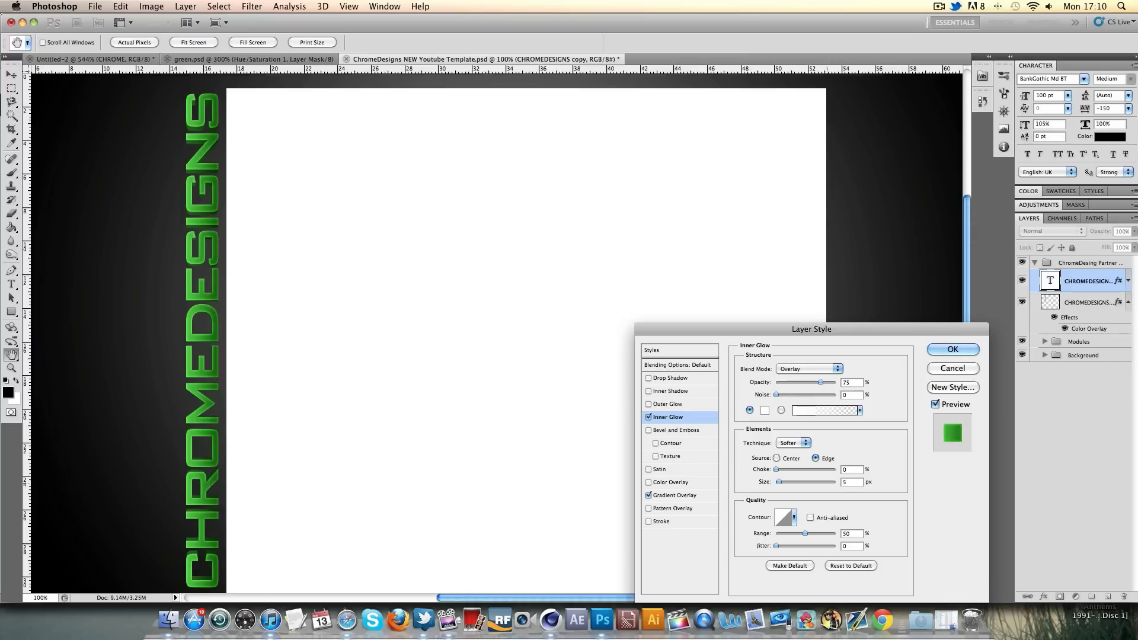
key("BackSpace")
type("3")
left_click(961, 355)
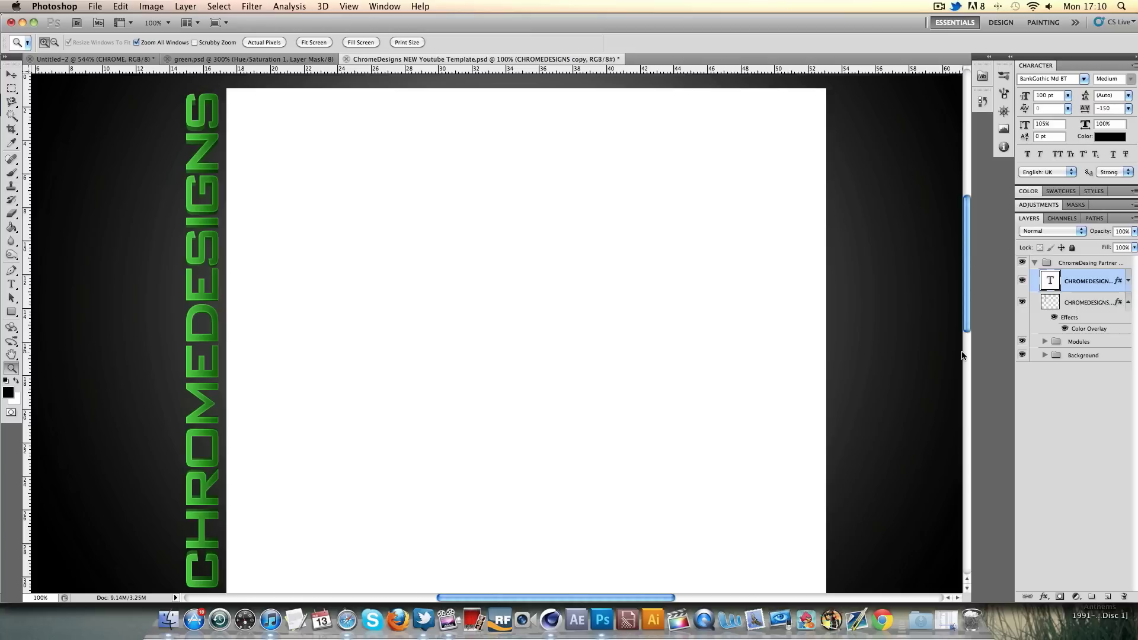
Add an Outer Glow to the lower CHROMEDESIGNS layer with Normal blend mode and black as its colour
double_click(1104, 314)
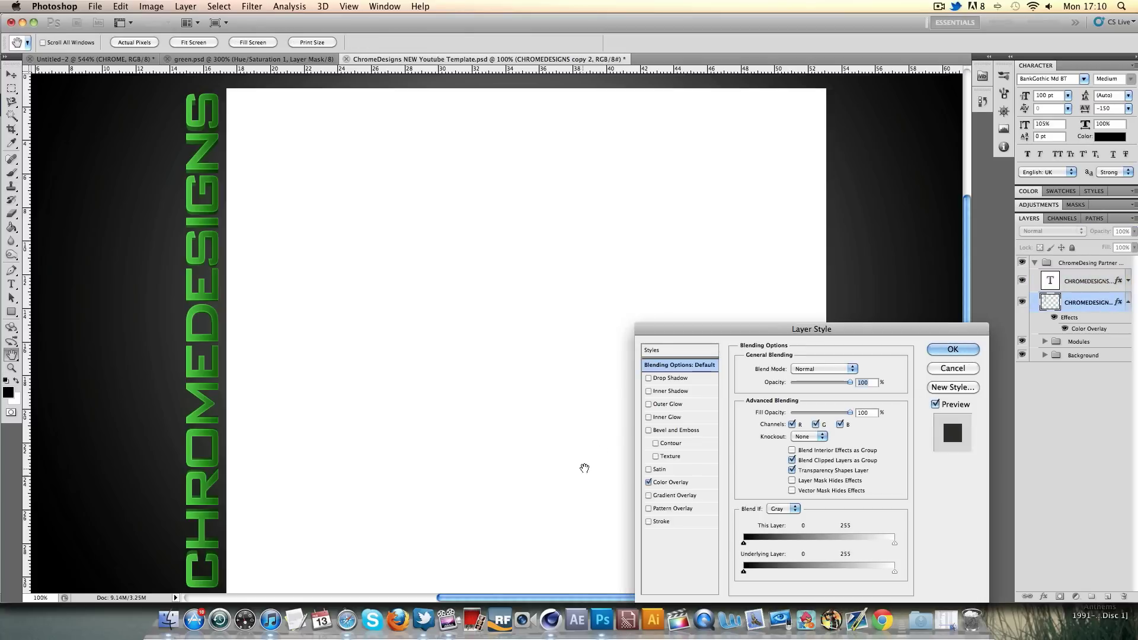
left_click(648, 404)
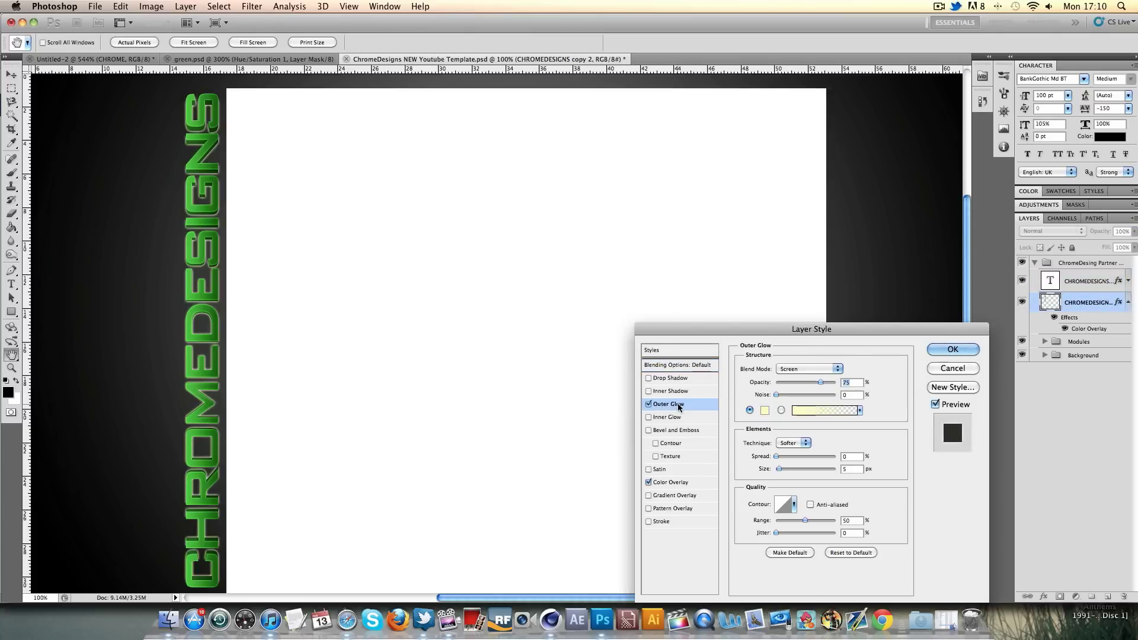
left_click(789, 368)
left_click(784, 292)
left_click(765, 410)
left_click_drag(844, 393, 682, 514)
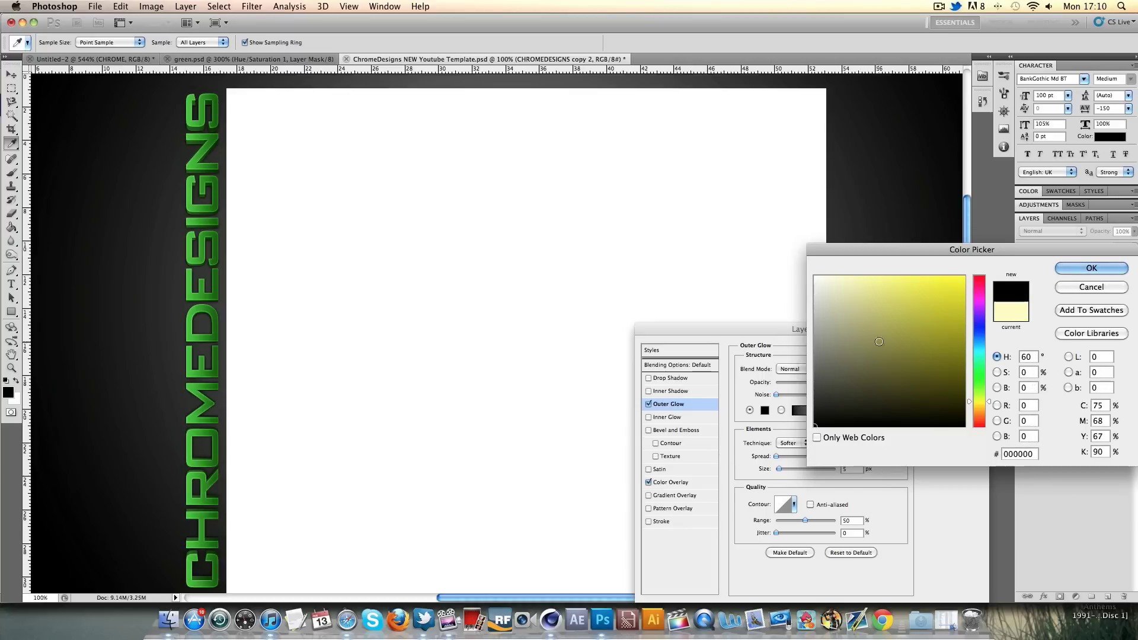
left_click(1090, 268)
Enlarge the black Outer Glow to a size of 40 px and apply the layer style
left_click_drag(778, 468, 789, 471)
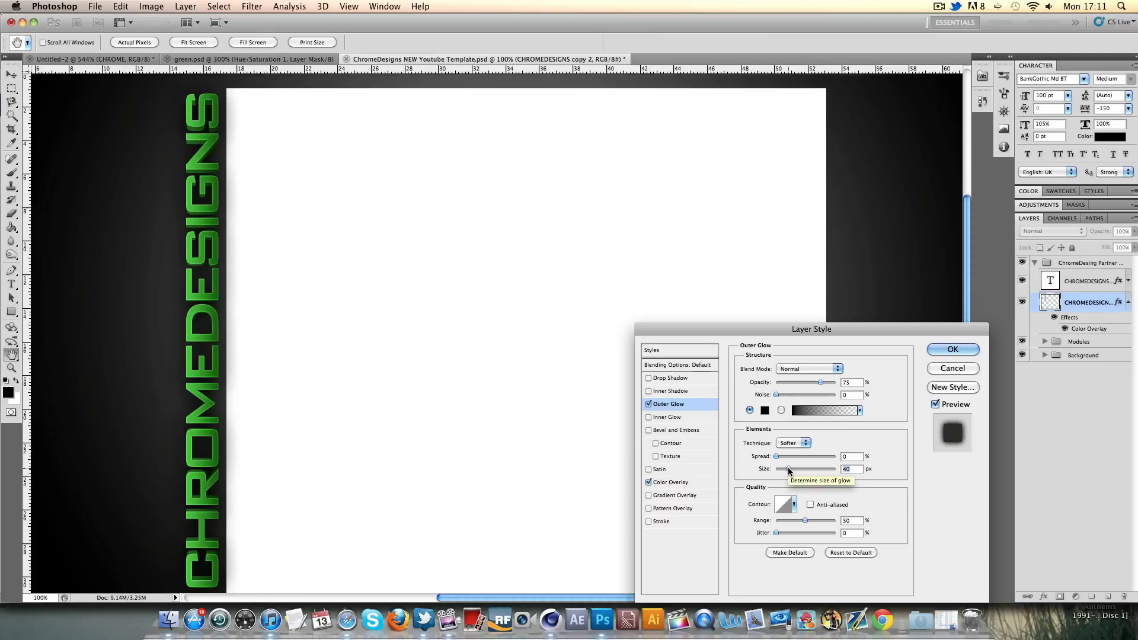
left_click(935, 355)
key("z")
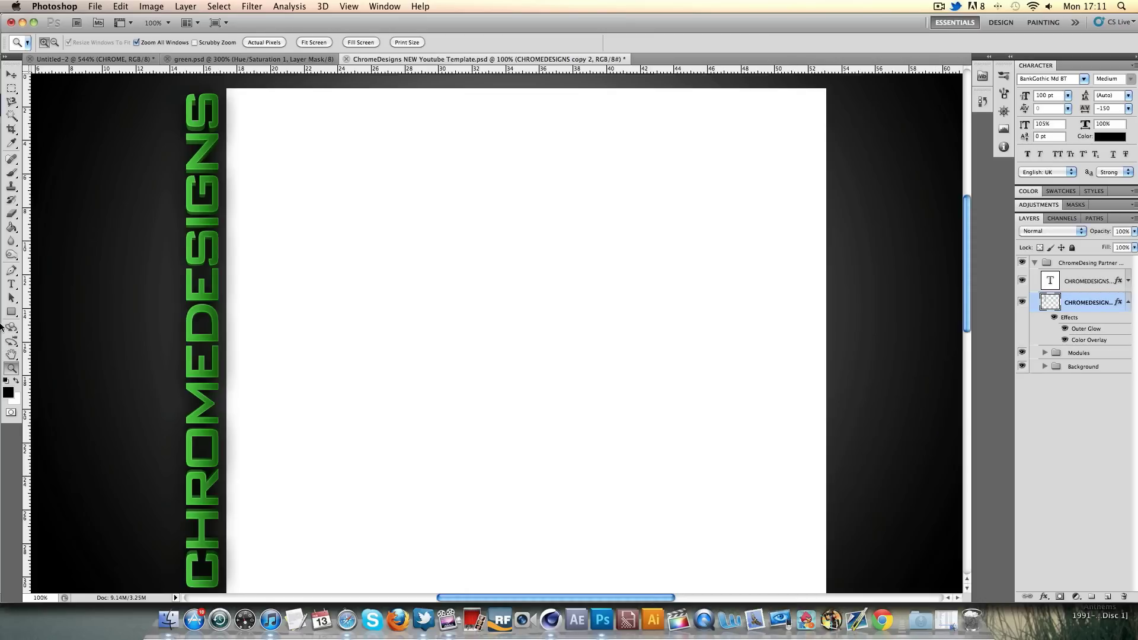
Compare the CHROMEDESIGNS lettering in the template with the lettering and surrounding effects in the finished green.psd design
right_click(200, 307)
left_click(248, 363)
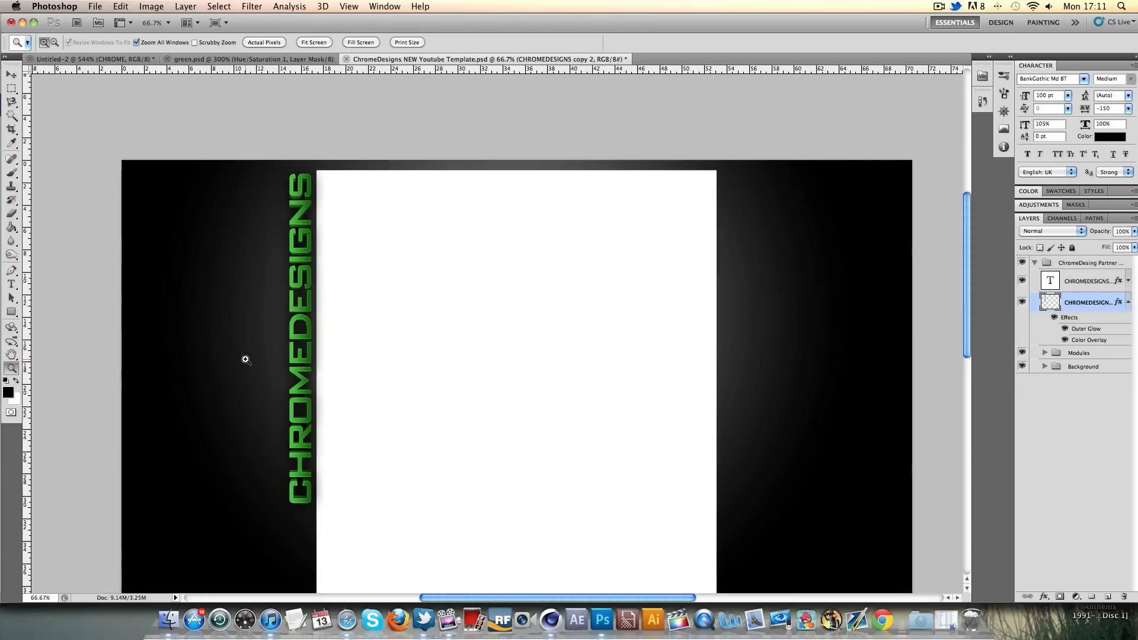
left_click(280, 256)
scroll(281, 256, "up", 3)
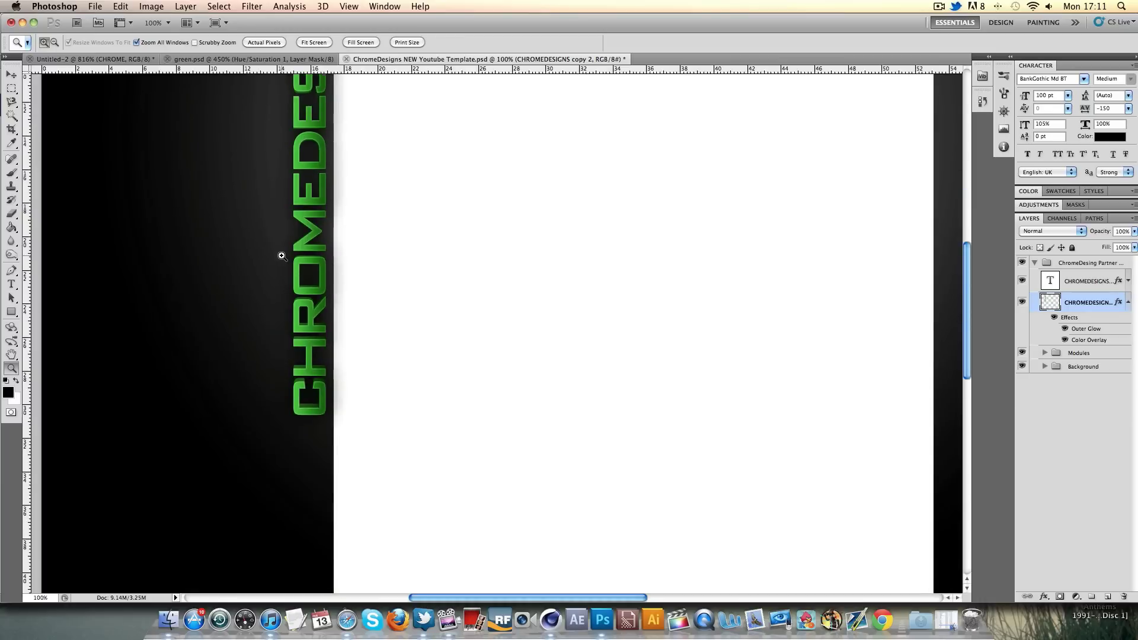
scroll(282, 256, "up", 1)
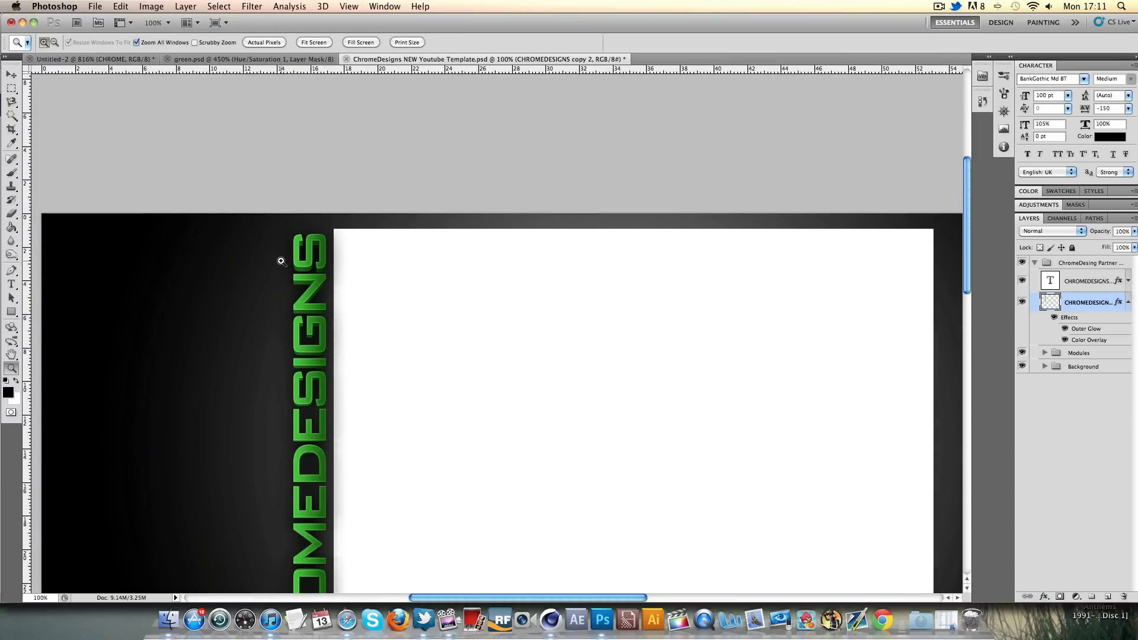
left_click(259, 57)
right_click(521, 340)
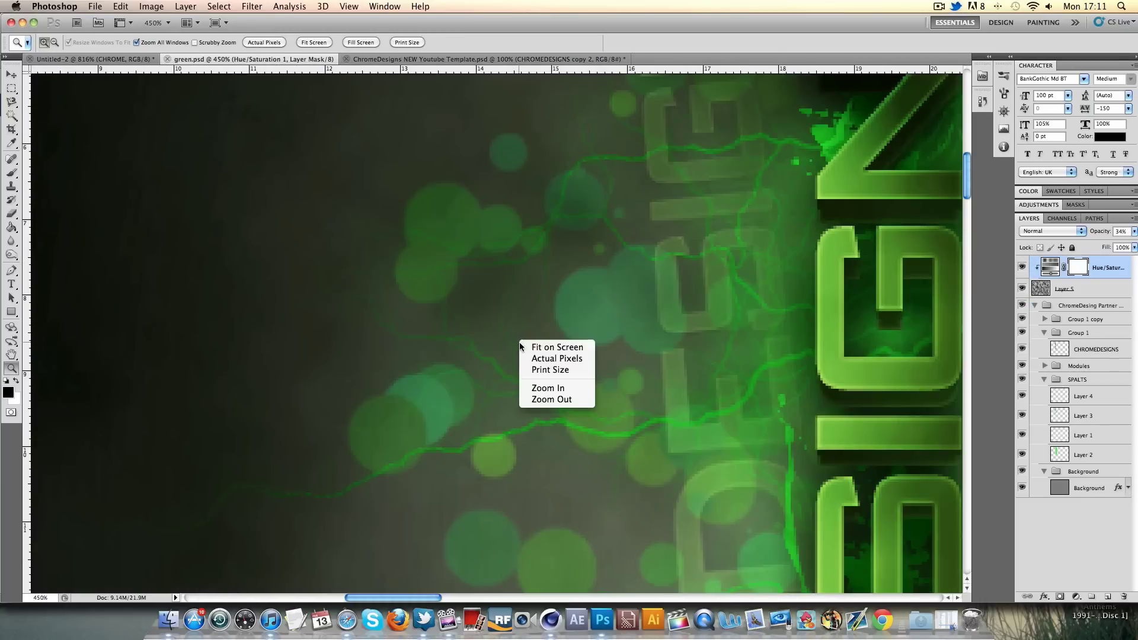
left_click(551, 346)
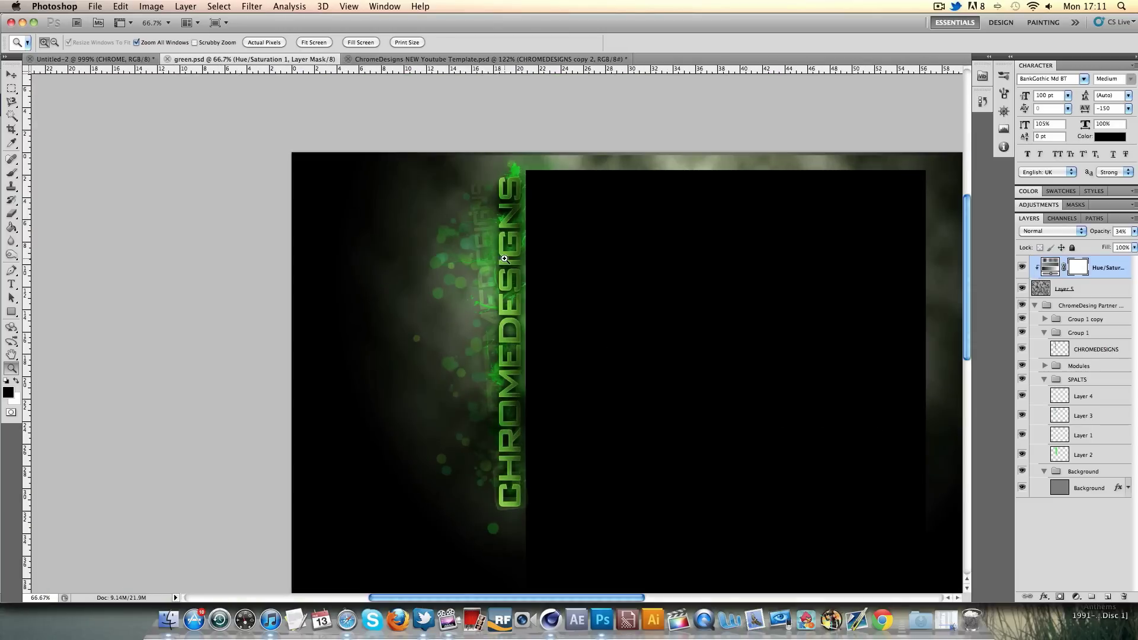
double_click(507, 258)
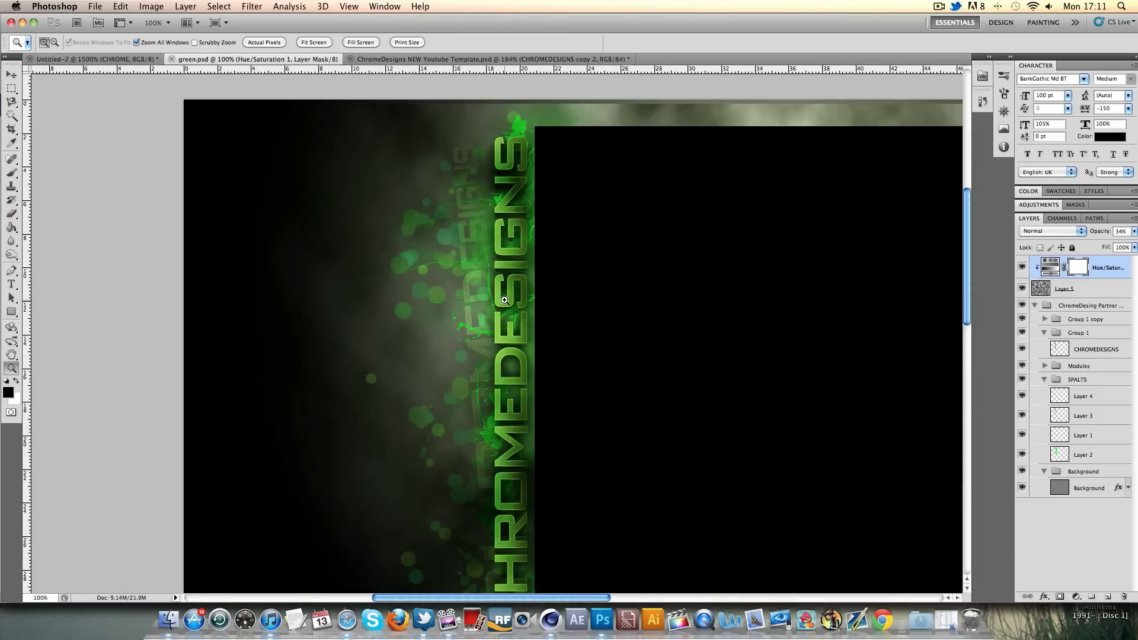
left_click(491, 62)
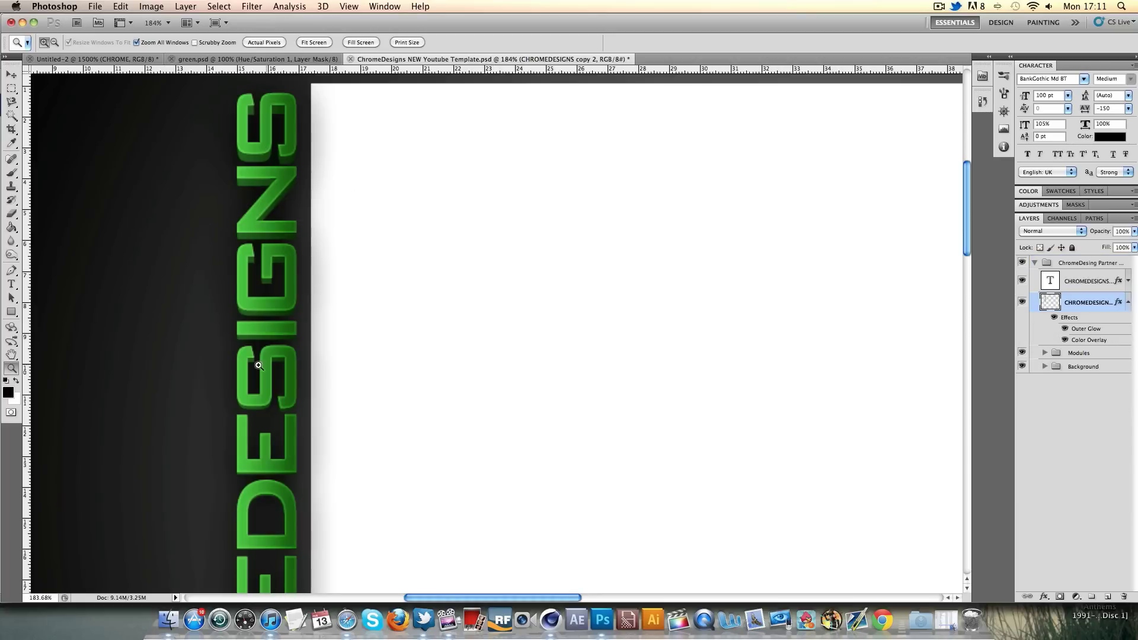
right_click(258, 365)
left_click(290, 424)
scroll(448, 343, "down", 2)
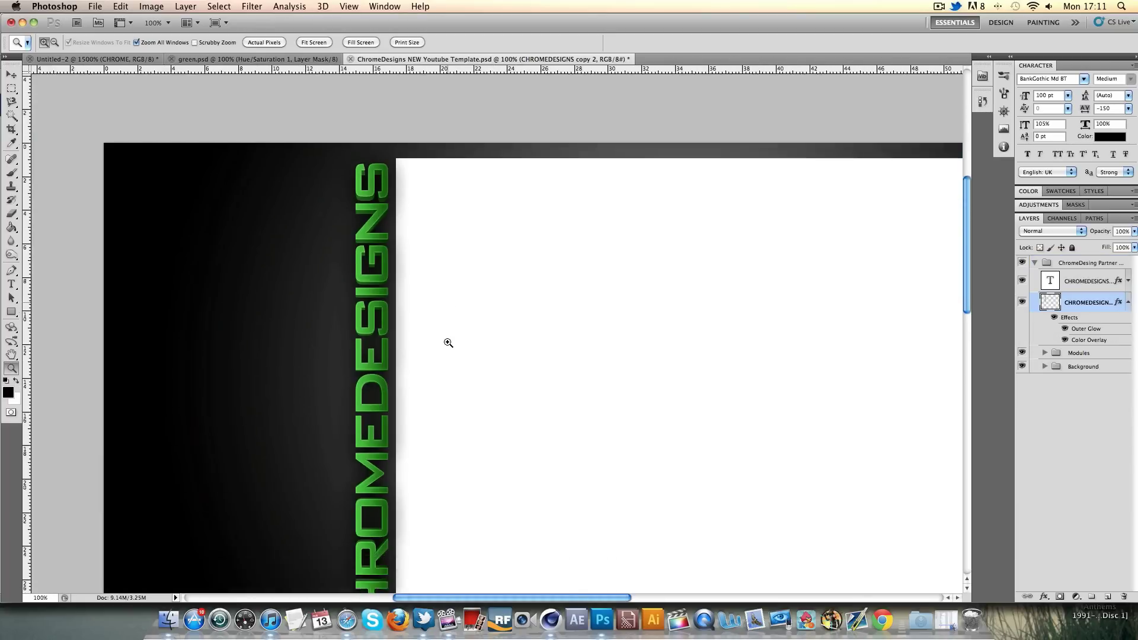
right_click(448, 343)
left_click(465, 398)
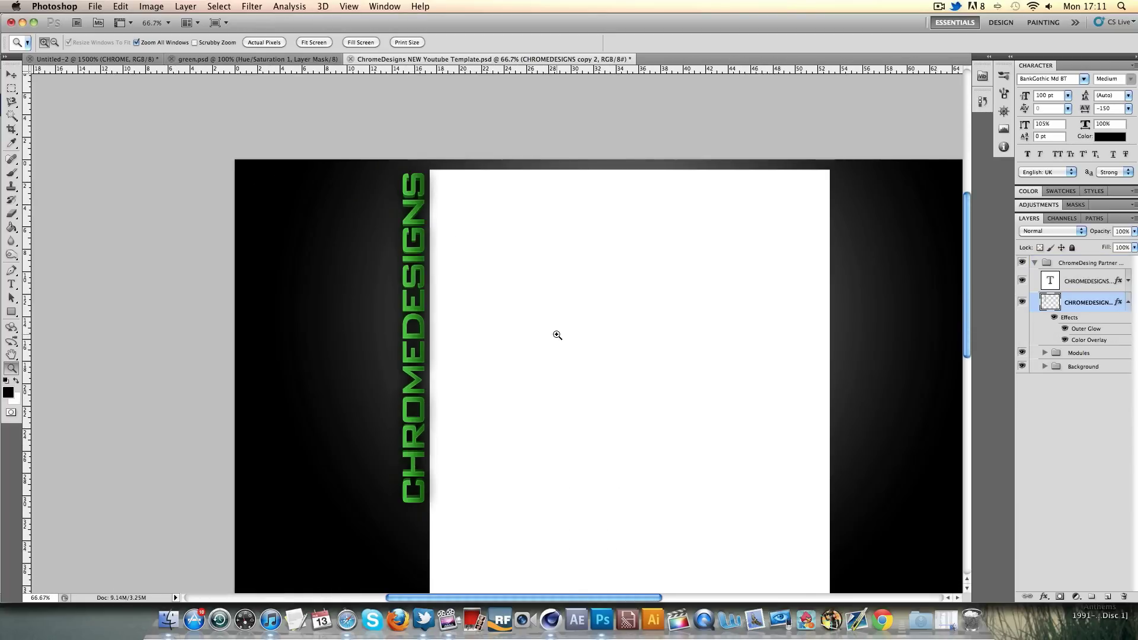
Create a layer group directly below the two CHROMEDESIGNS layers and name it SPALT
left_click(1128, 302)
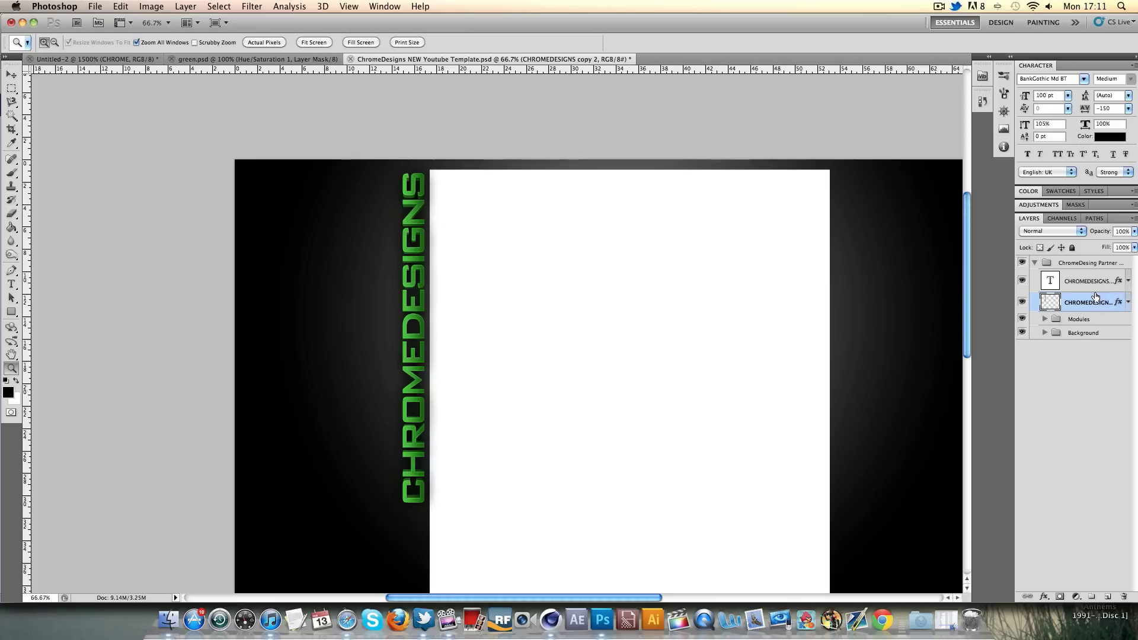
left_click(1091, 597)
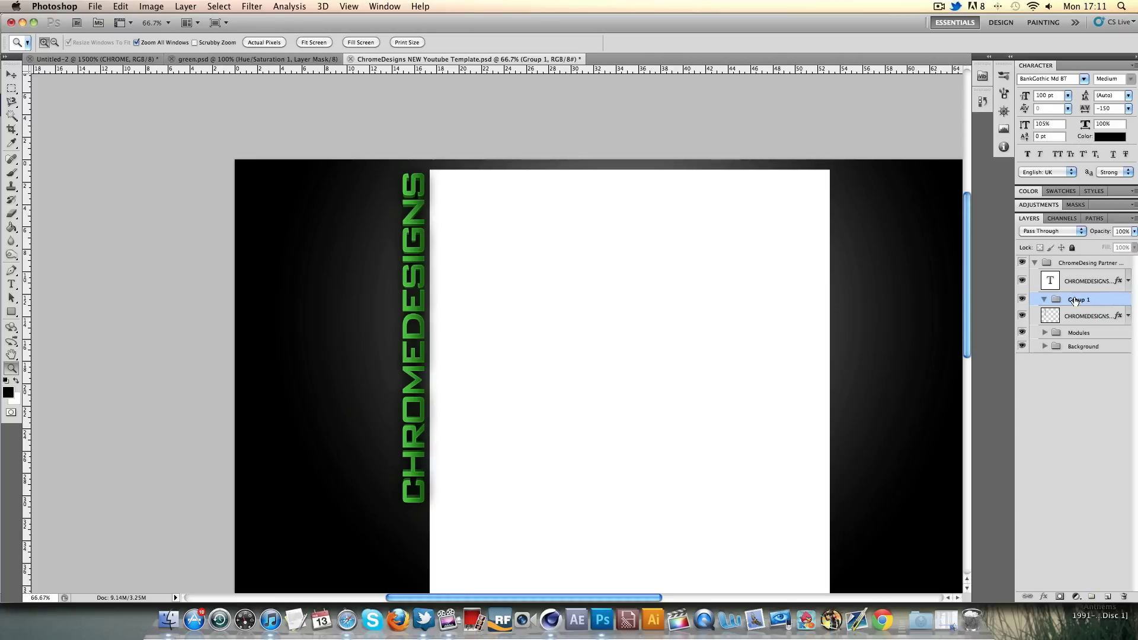
left_click_drag(1075, 300, 1074, 320)
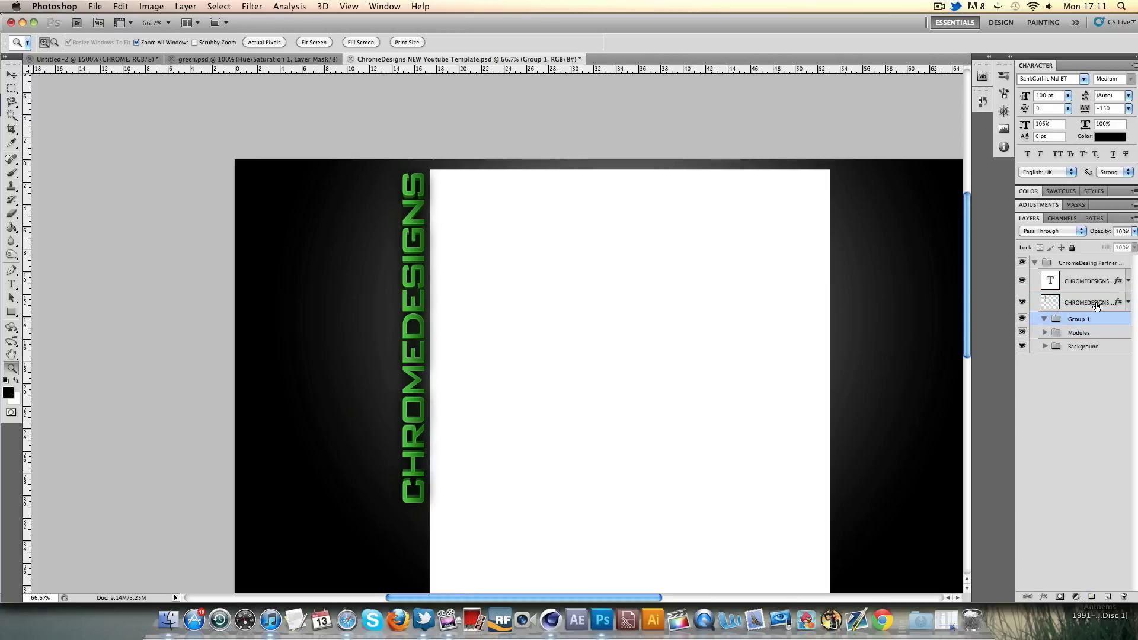
double_click(1082, 319)
type("SPALT")
key("Return")
Add a new empty layer inside the SPALT group and make it the active layer
left_click(1106, 595)
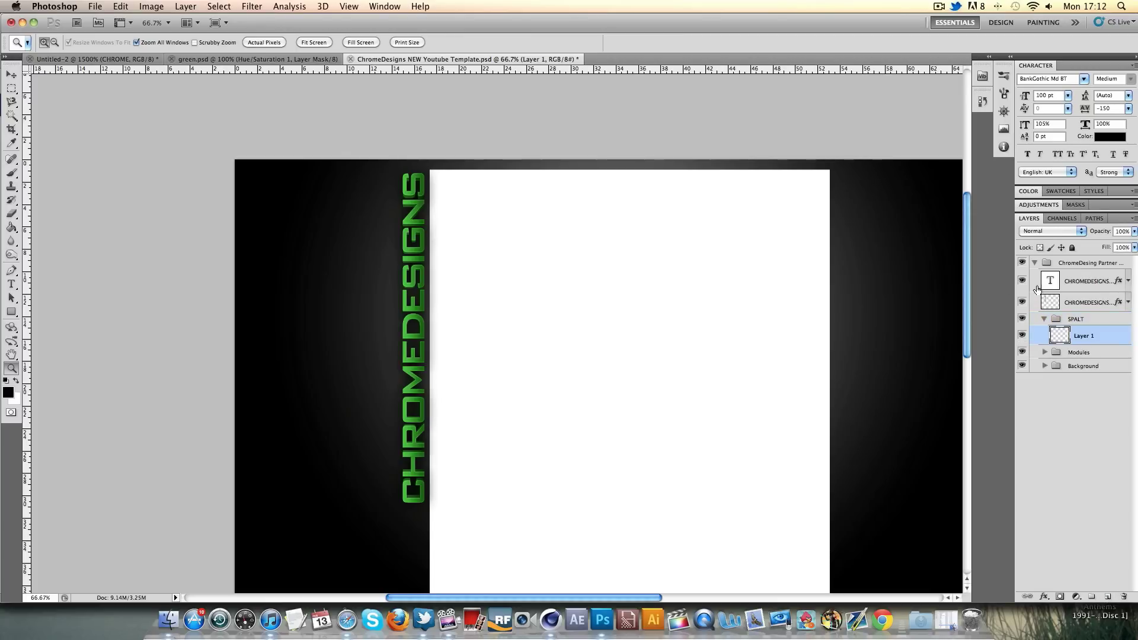
left_click(1040, 323)
left_click(1044, 318)
left_click(1044, 319)
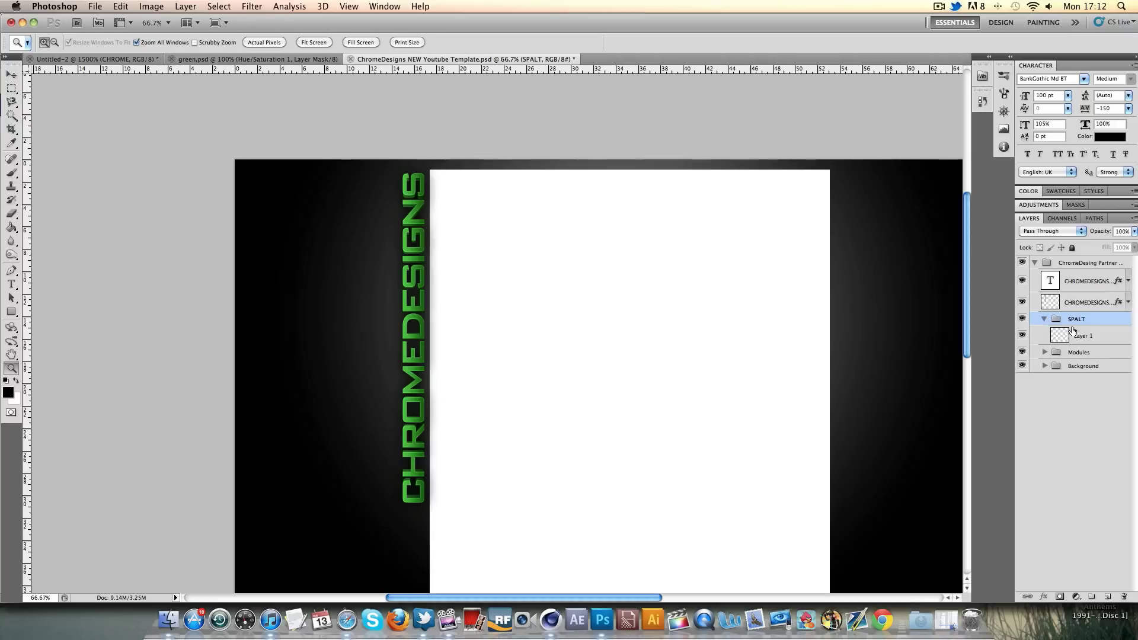
left_click(1091, 335)
Load the AdySplat2 brush set for the Brush tool and choose the 96 px splatter brush
left_click(11, 172)
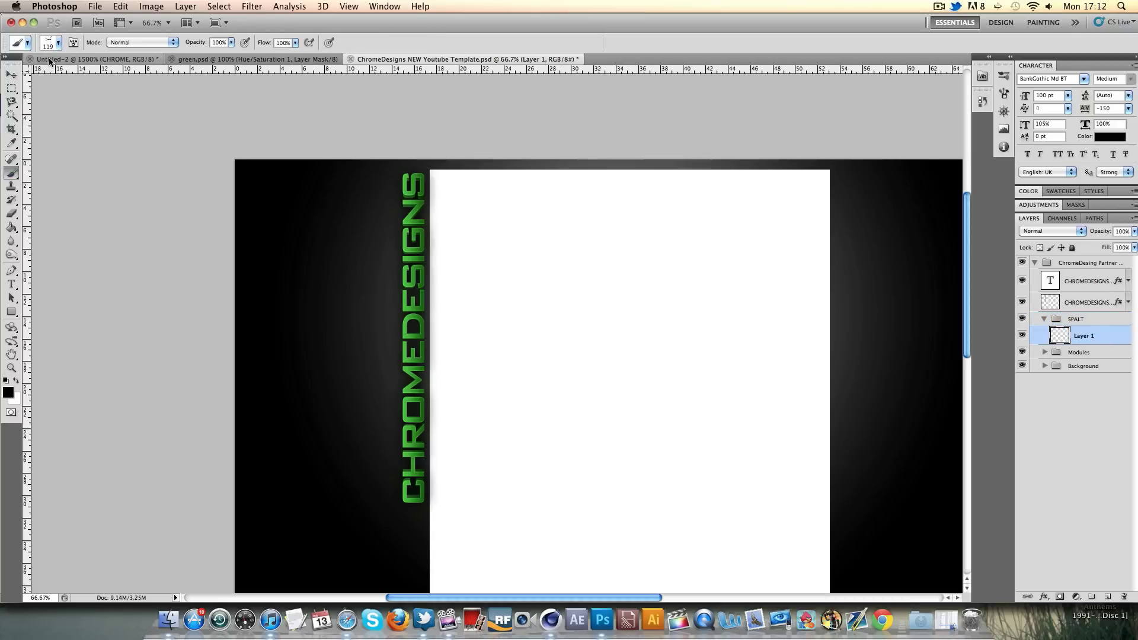
left_click(58, 44)
left_click(146, 61)
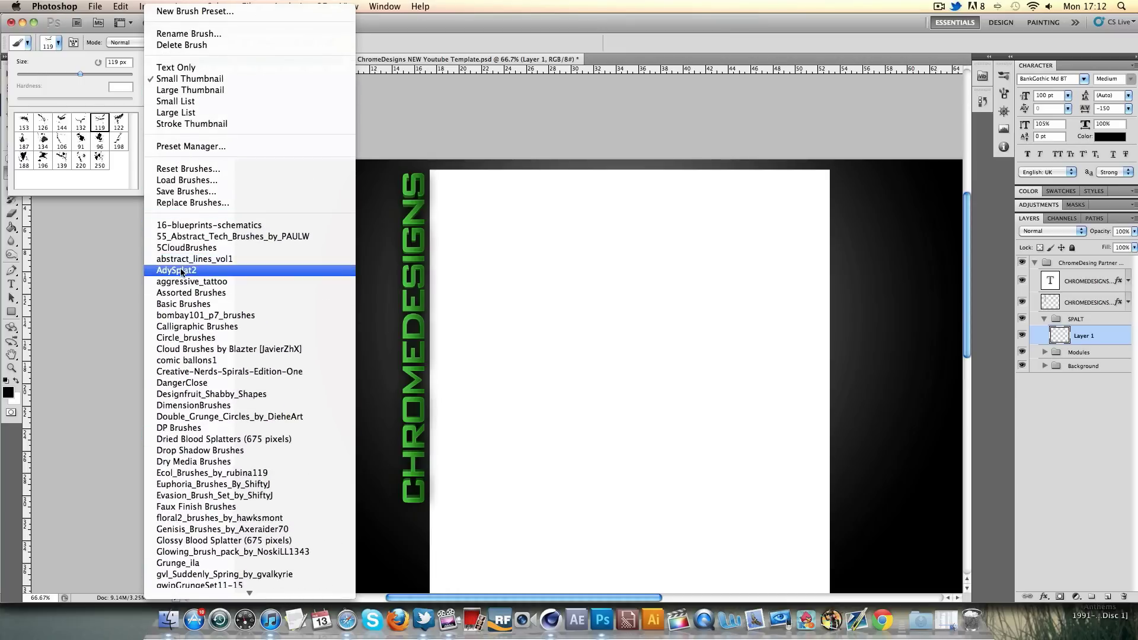
left_click(181, 271)
left_click(664, 211)
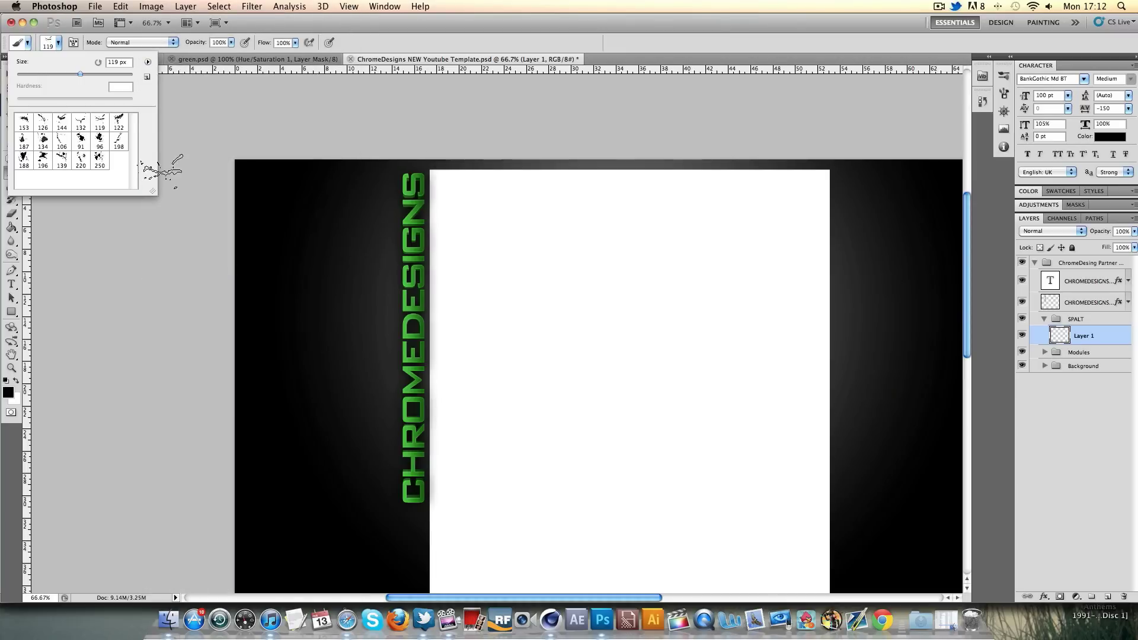
left_click(100, 139)
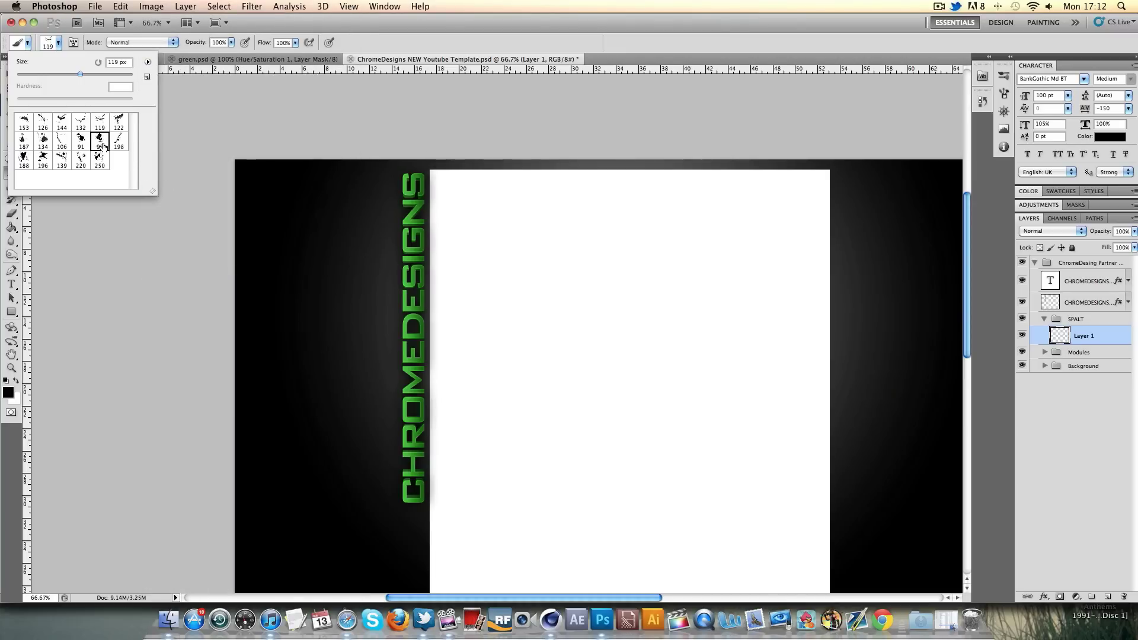
Set the foreground colour to light green, 7fff6e
left_click(16, 381)
left_click(9, 392)
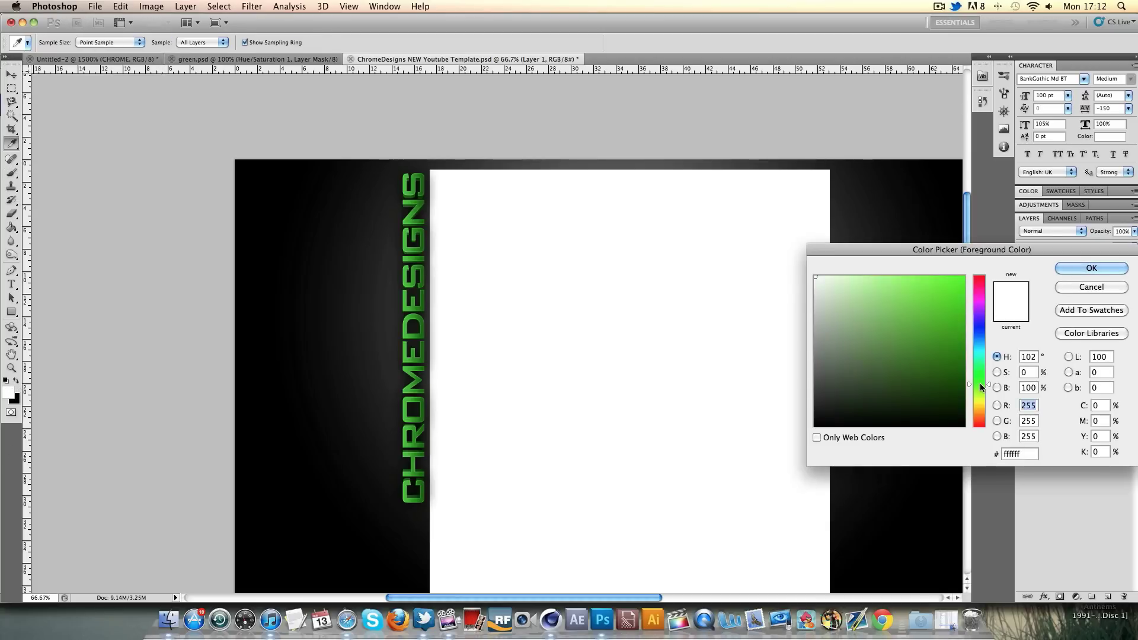
left_click_drag(981, 386, 980, 379)
left_click(930, 286)
left_click(900, 277)
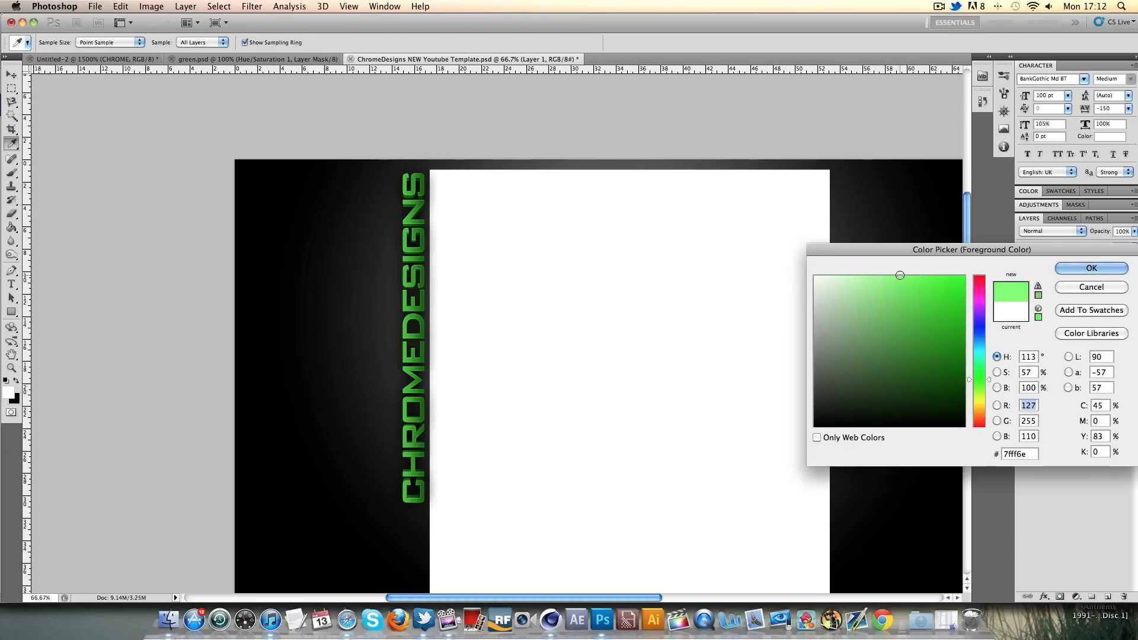
left_click(1085, 267)
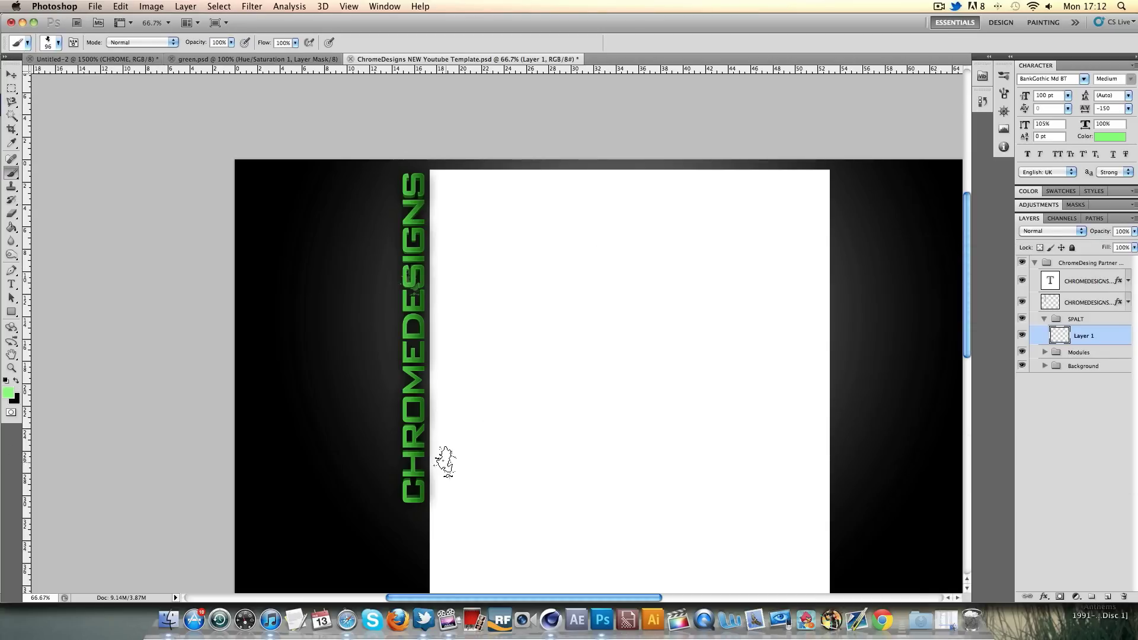
Stamp light green splatters behind the C and M of the lettering, and switch to the 106 px splatter brush
left_click(423, 480)
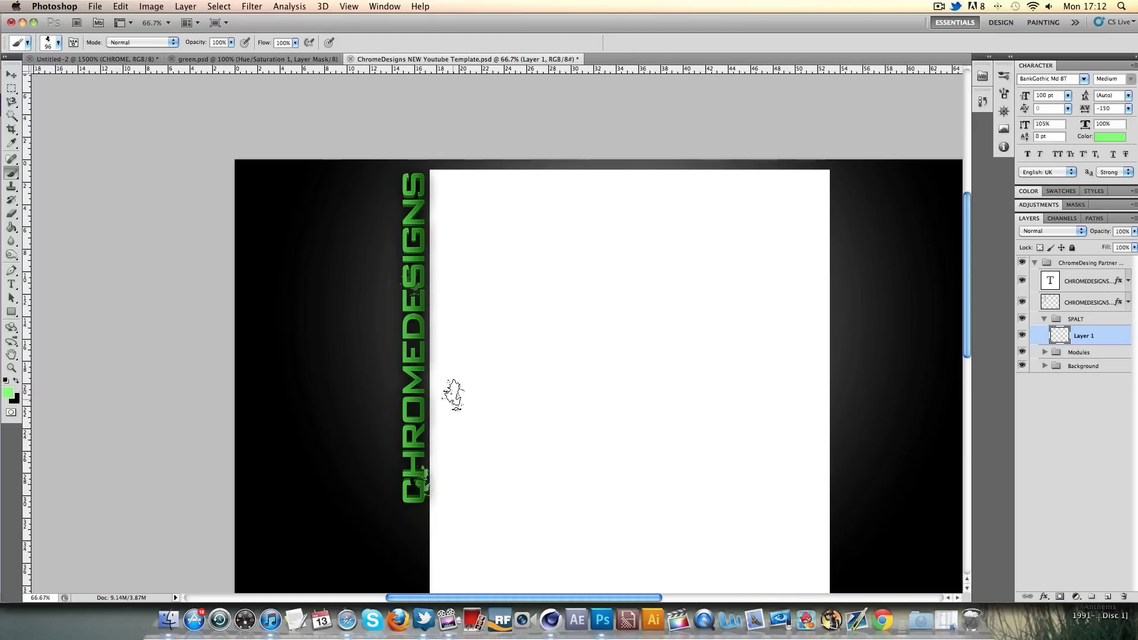
left_click(411, 364)
left_click(58, 43)
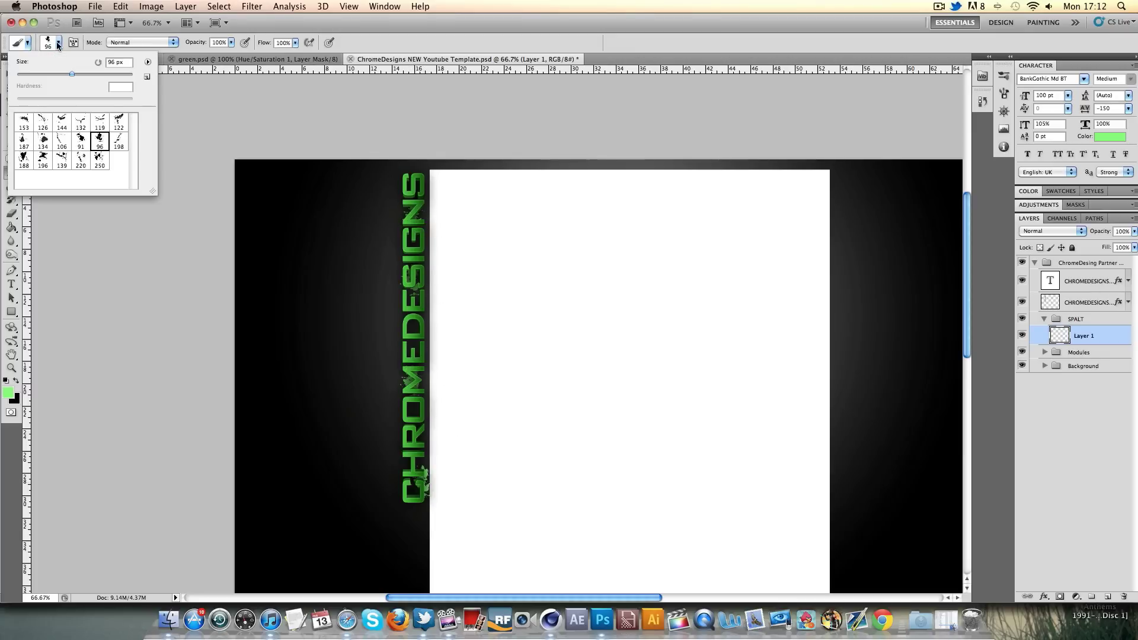
left_click(64, 141)
left_click(460, 343)
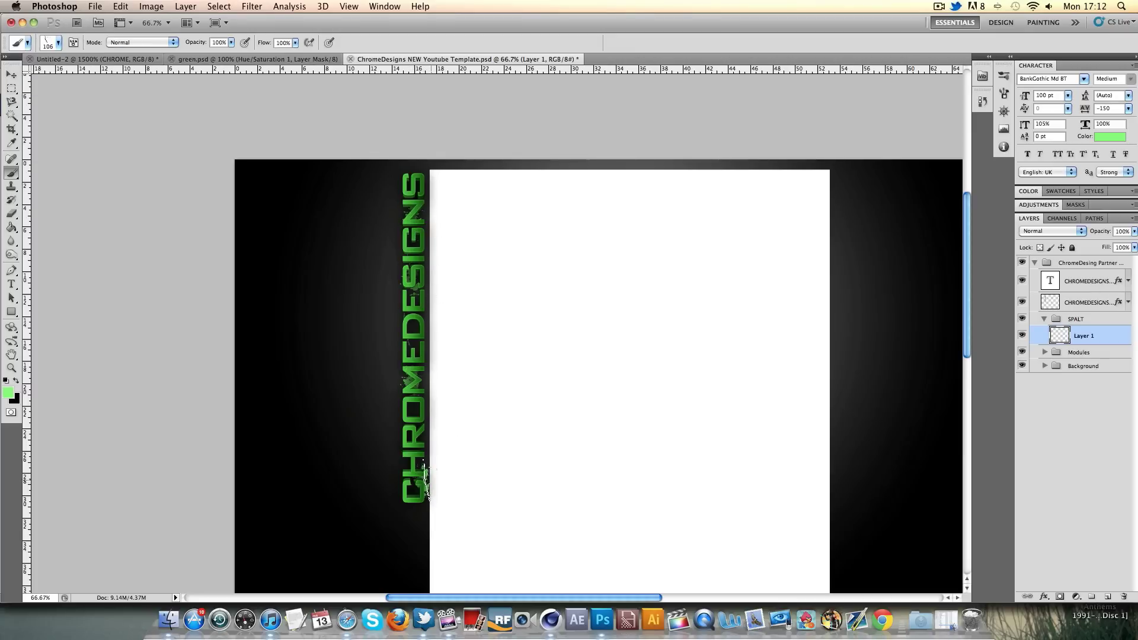
Stamp more splatters along the lettering with the 96 px splatter brush, undoing the stamp beside the M
left_click(55, 42)
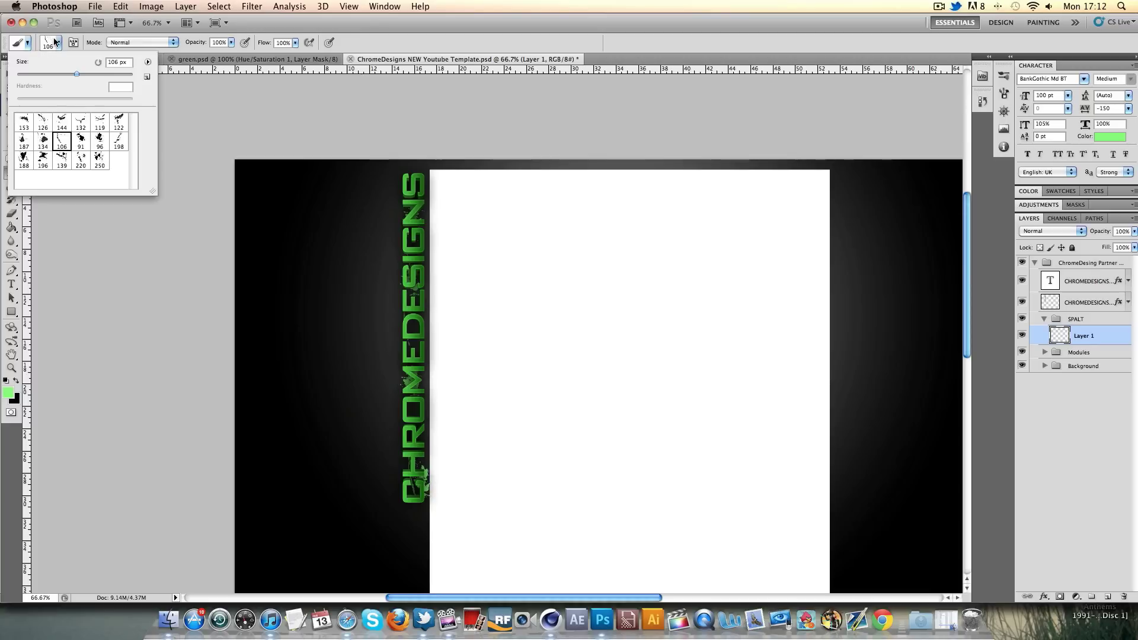
left_click(100, 141)
left_click(431, 273)
left_click(408, 368)
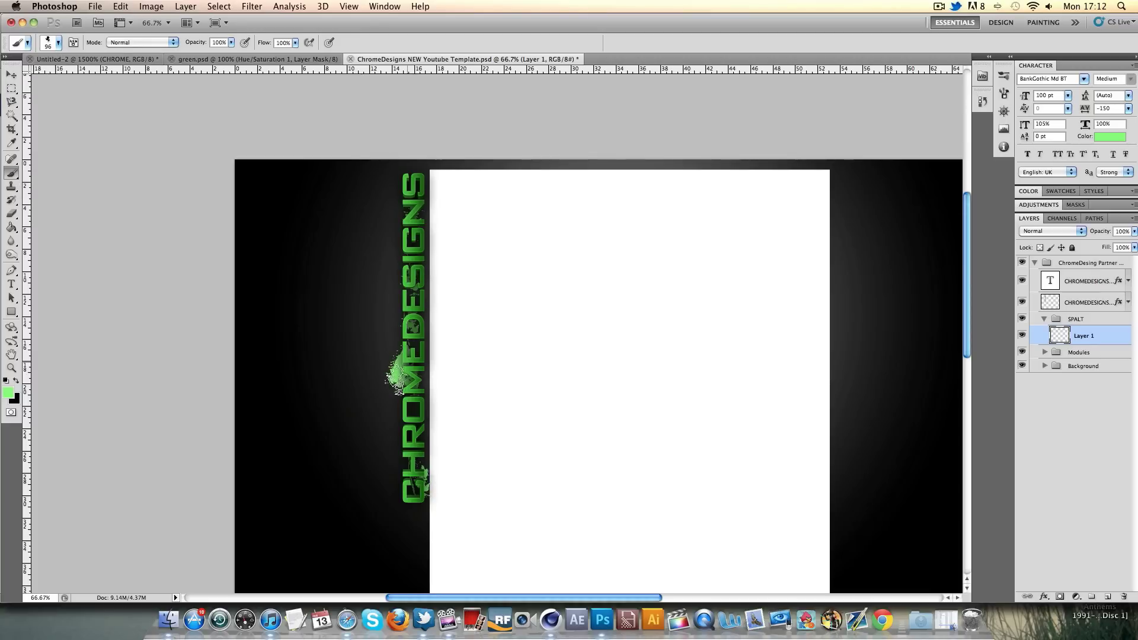
key("ctrl+z")
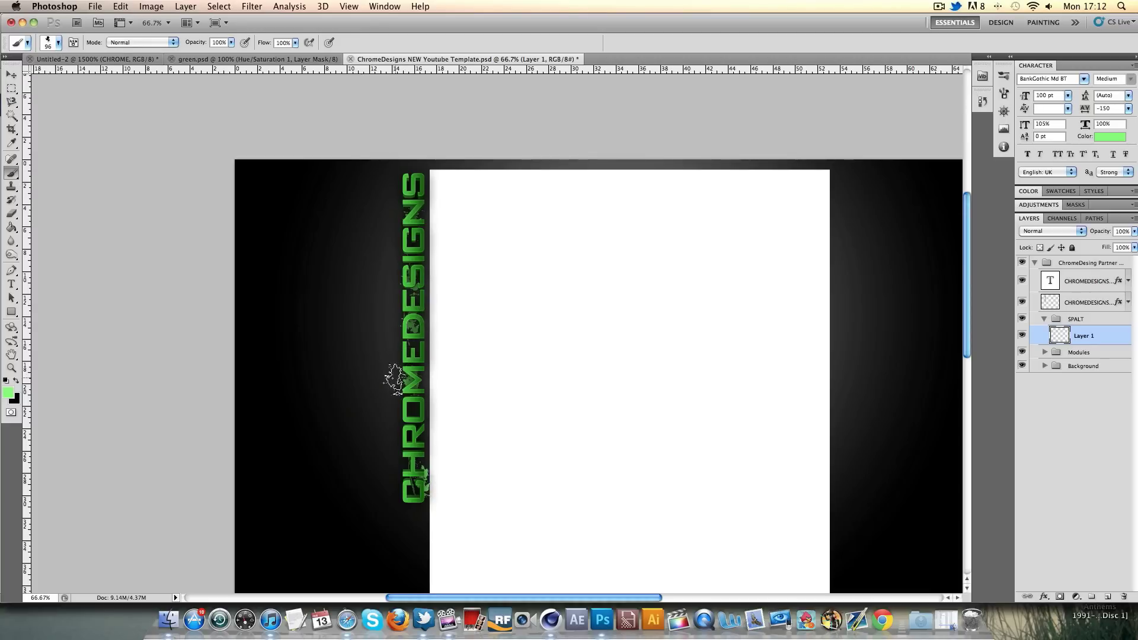
left_click(395, 424)
left_click(418, 261)
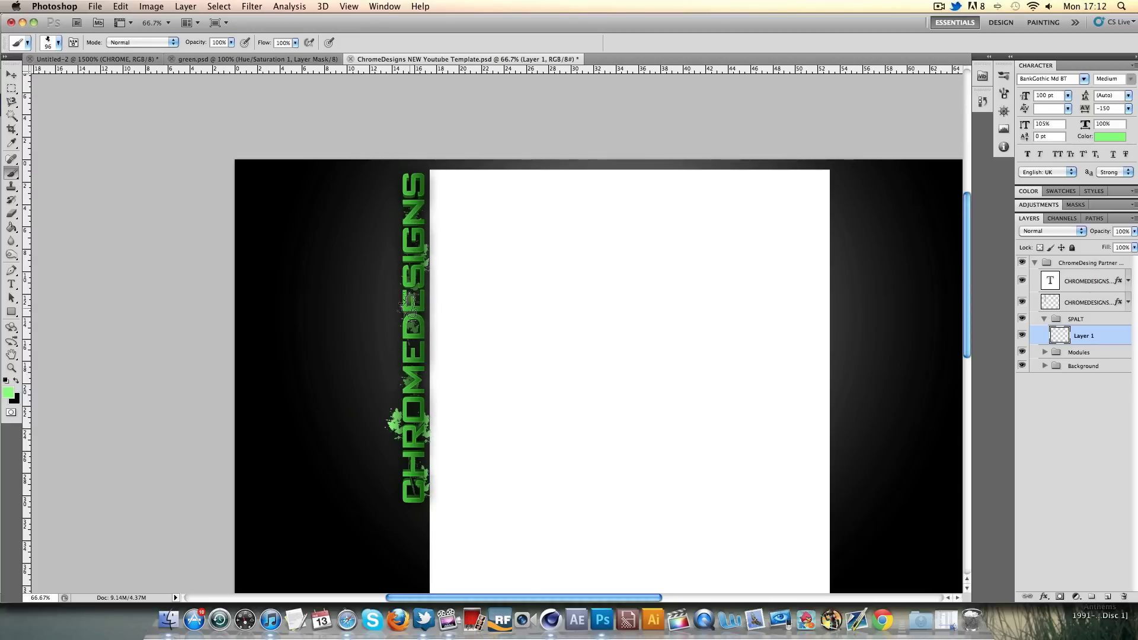
Stamp a splatter beside the N of the lettering with the 122 px splatter brush
left_click(58, 42)
left_click(119, 123)
left_click(391, 228)
Move the SPALT group below the Modules group and expand it to show its layer
left_click(1044, 319)
left_click_drag(1076, 320, 1086, 343)
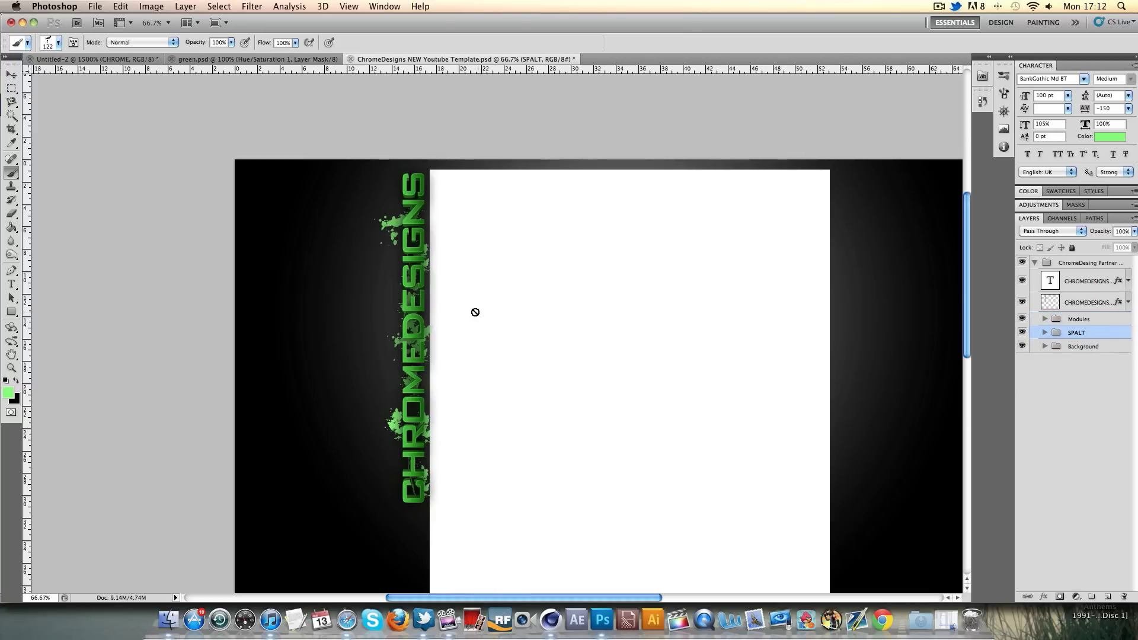
left_click(1045, 333)
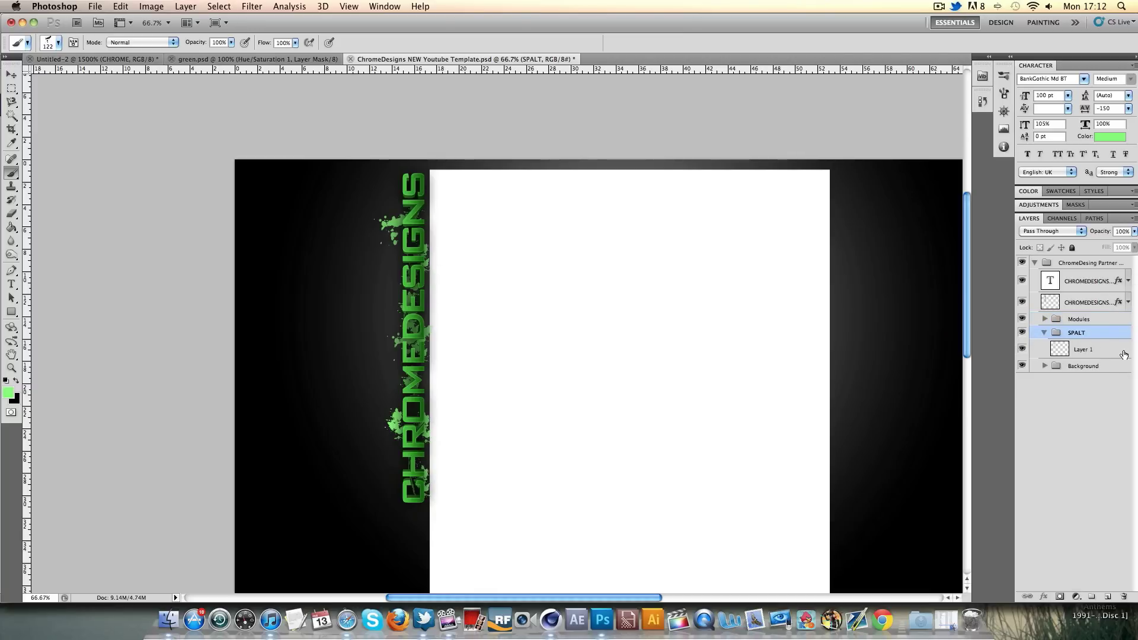
Set the blend mode of Layer 1, the splatter layer in the SPALT group, to Soft Light
left_click(1117, 353)
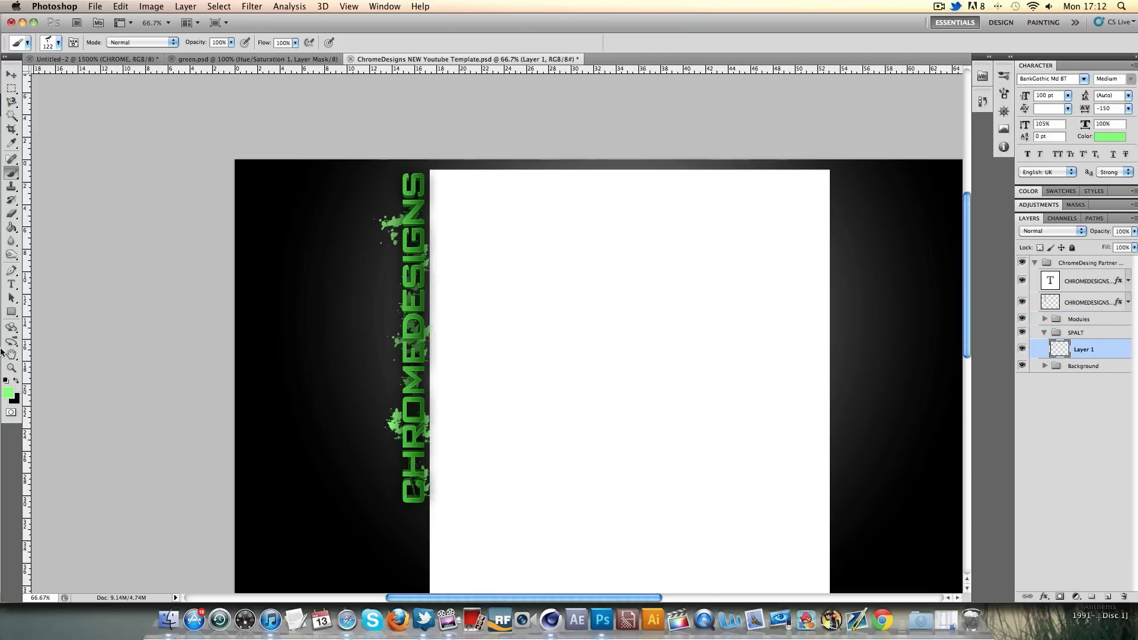
left_click(1052, 231)
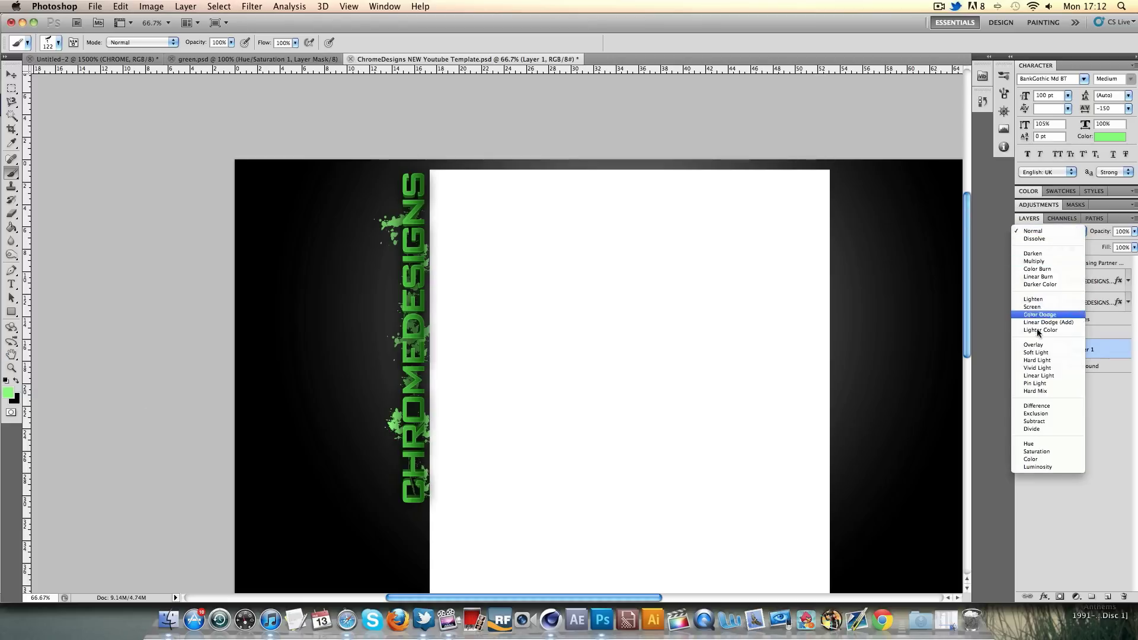
key("Escape")
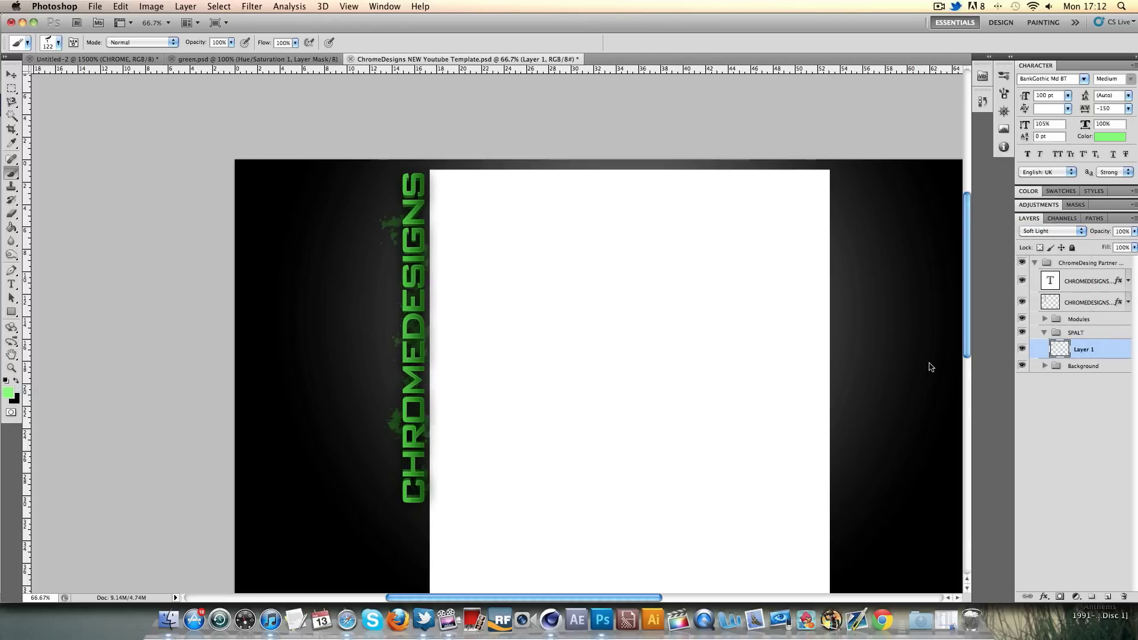
Add a new layer to the SPALT group and replace the current brushes with the aggressive_tattoo set
left_click(1108, 597)
left_click(58, 42)
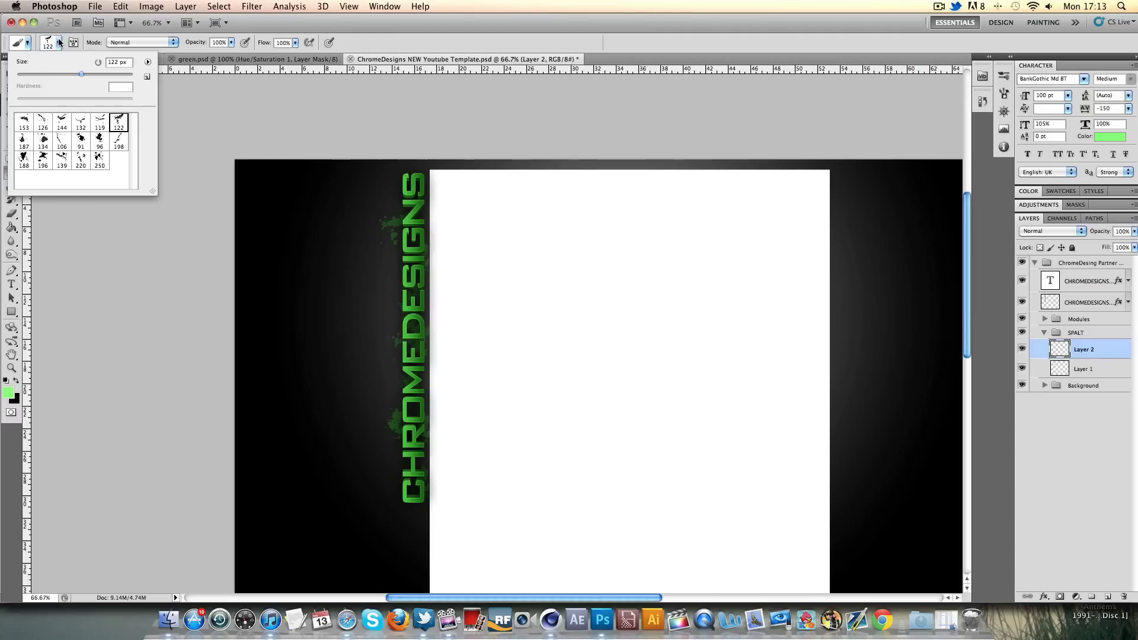
left_click(148, 62)
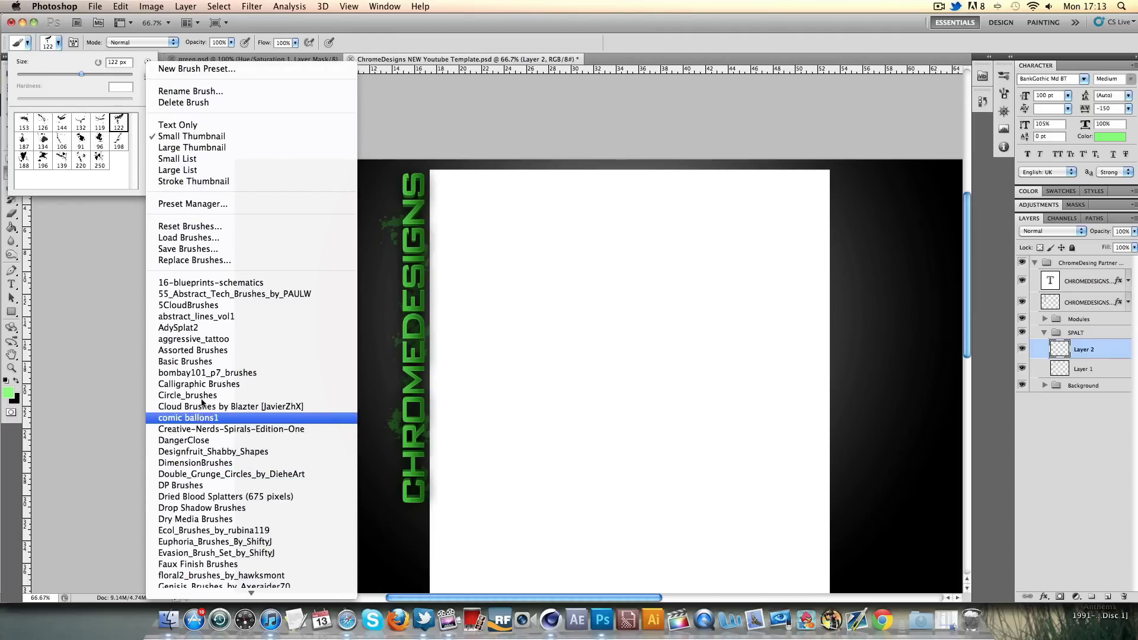
left_click(190, 338)
key("Return")
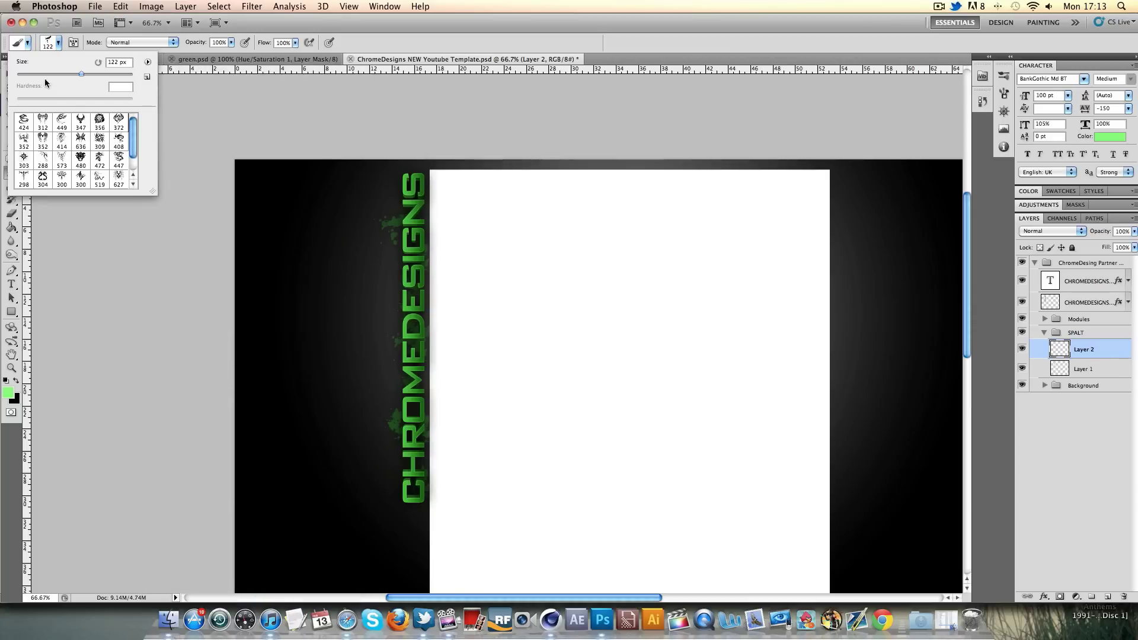
Stamp the 372 px winged sword brush behind the top of the lettering, redoing the first stamp, and set the layer's opacity to 28%
left_click(118, 120)
left_click(400, 231)
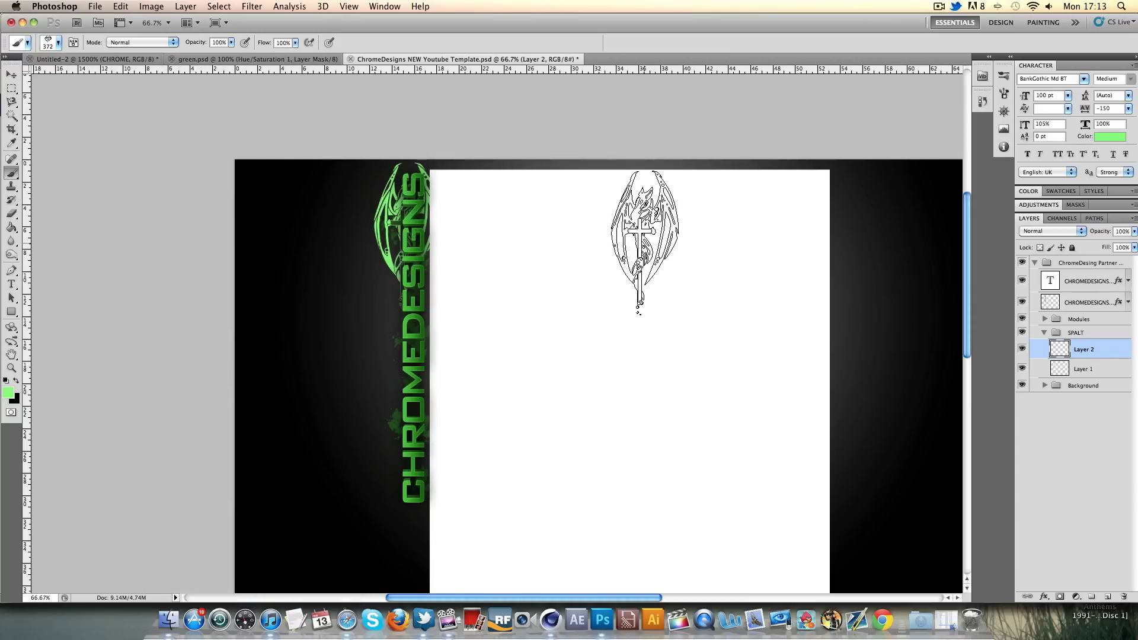
key("super+z")
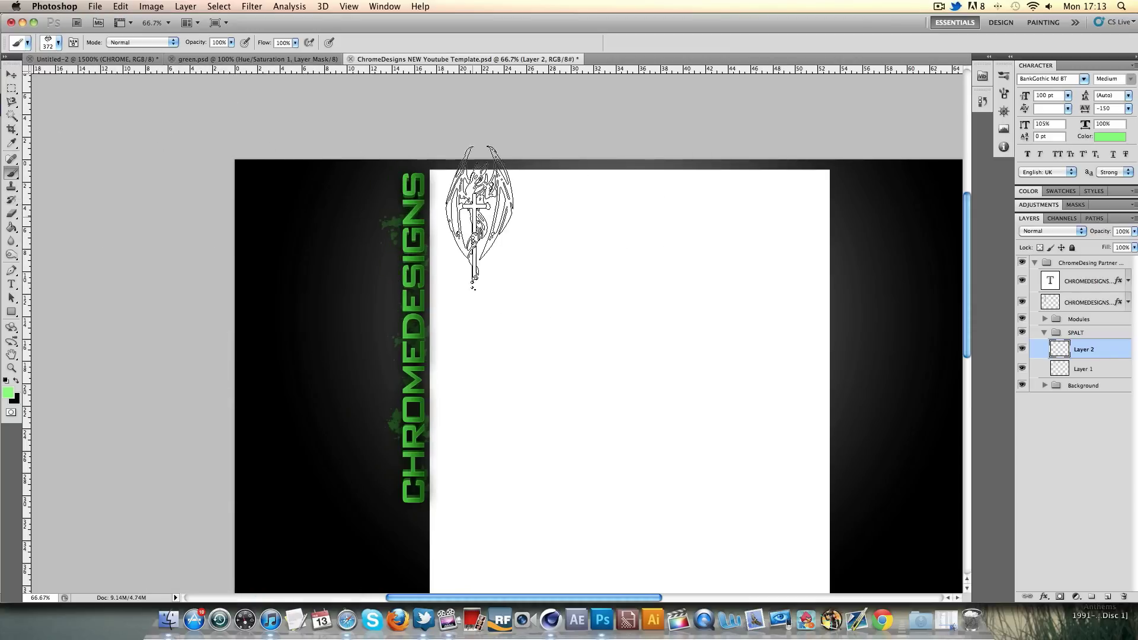
left_click(414, 217)
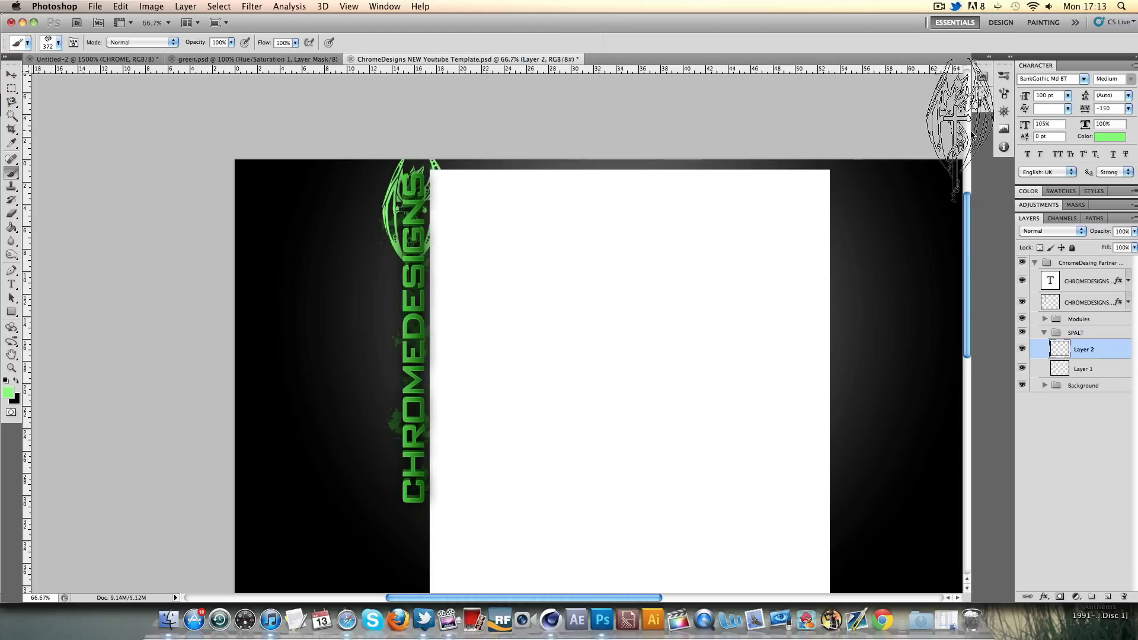
left_click(1134, 231)
left_click_drag(1128, 243, 1085, 249)
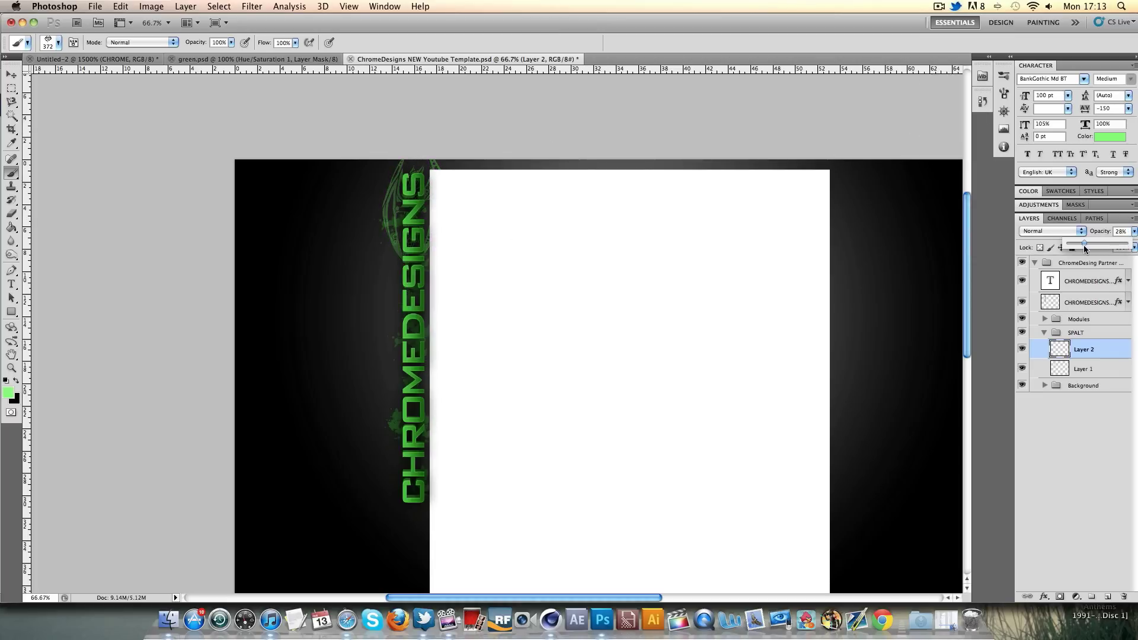
Add another layer to the SPALT group and try the 447 px dragon brush over the lettering, undoing the stamp
left_click(1106, 597)
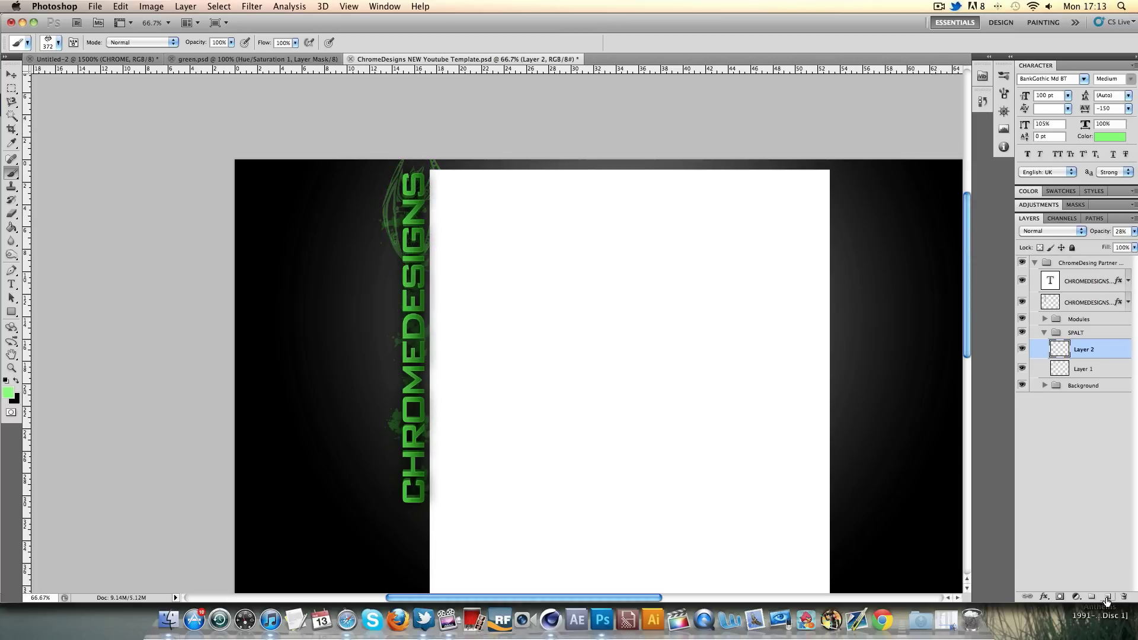
left_click(1106, 596)
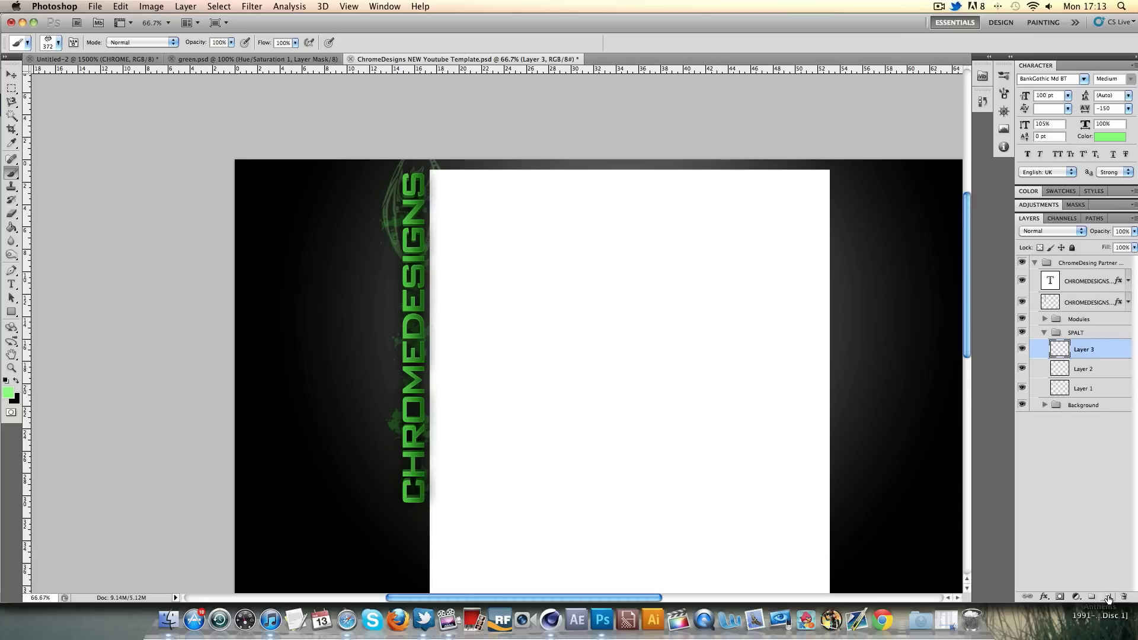
left_click(57, 42)
left_click(118, 157)
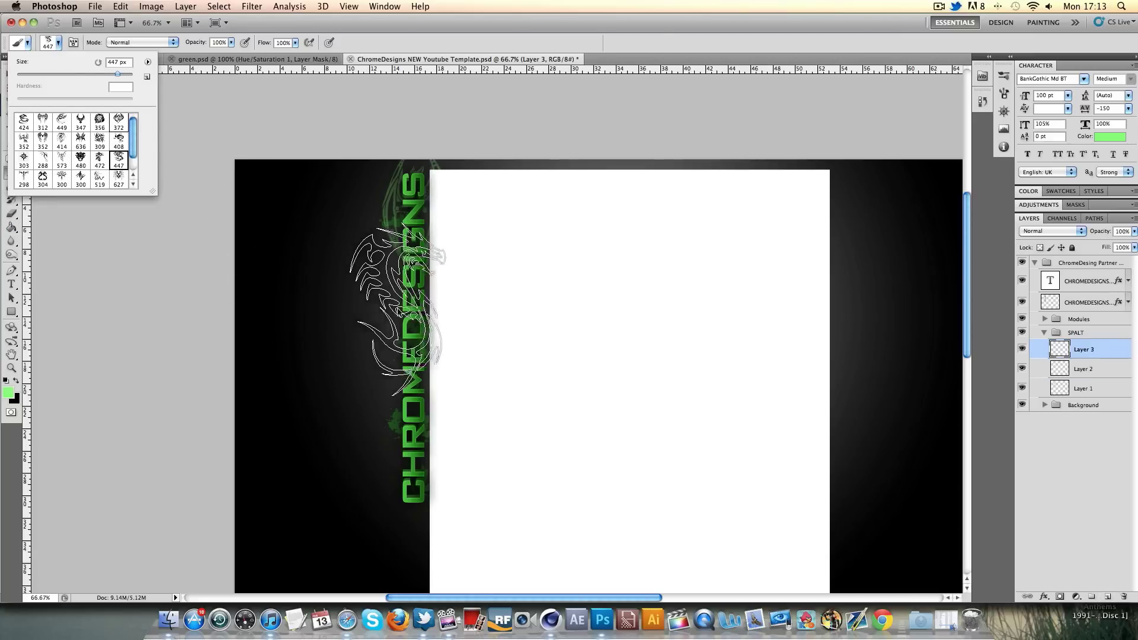
left_click(389, 308)
key("super+z")
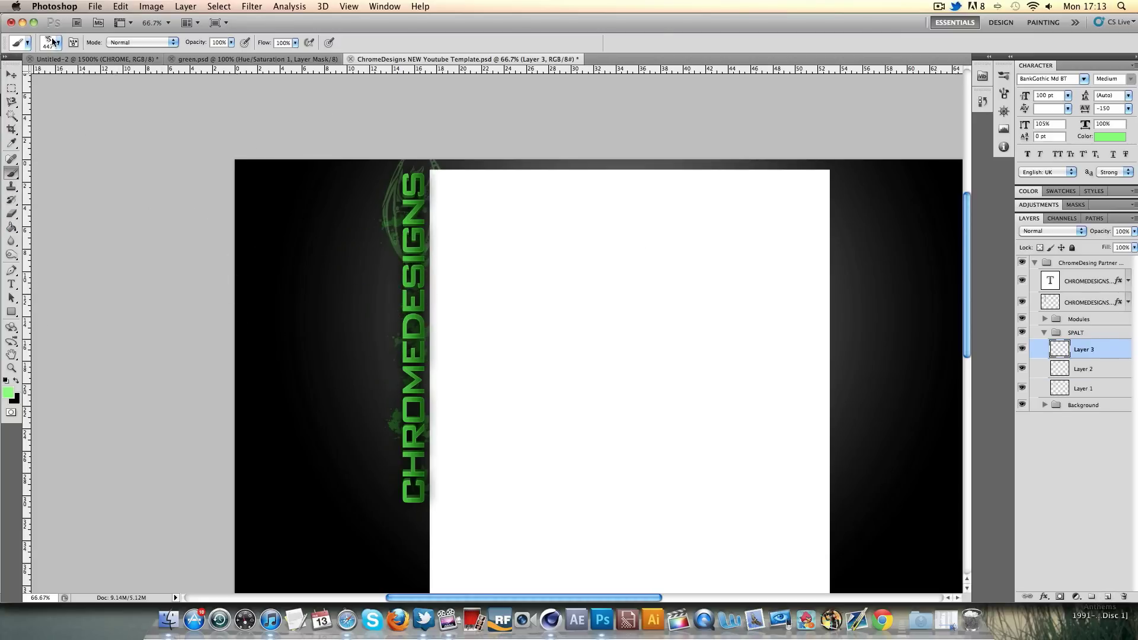
Replace the brushes with the DP Brushes set and try stamping the 461 px branch-shaped brush behind the middle of the lettering
left_click(58, 43)
left_click(147, 61)
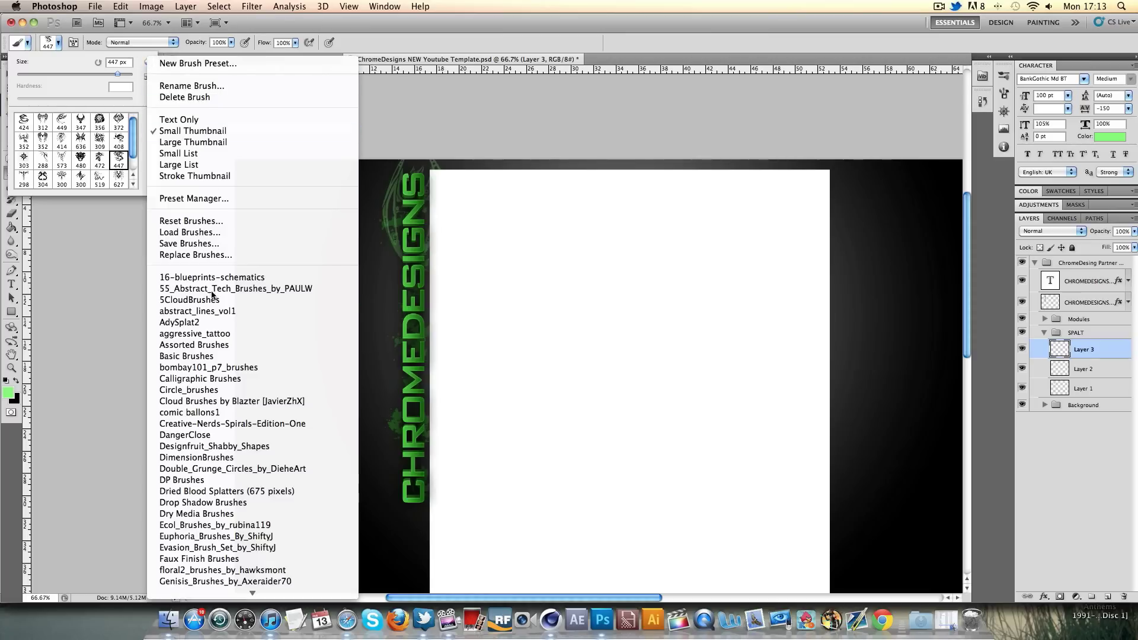
left_click(207, 485)
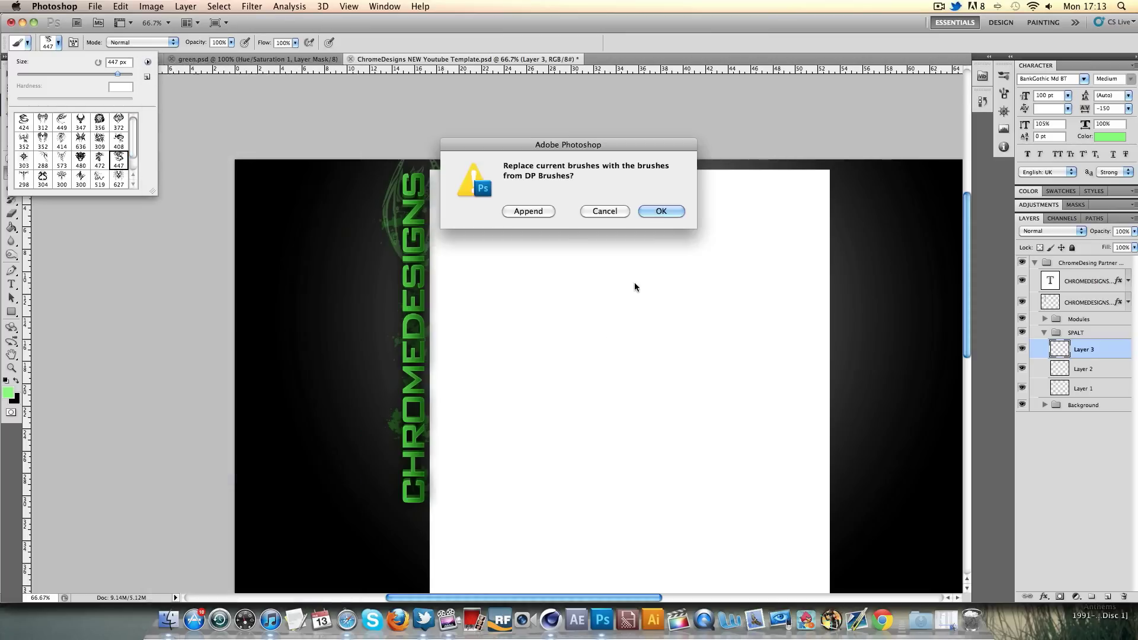
left_click(665, 210)
left_click(100, 118)
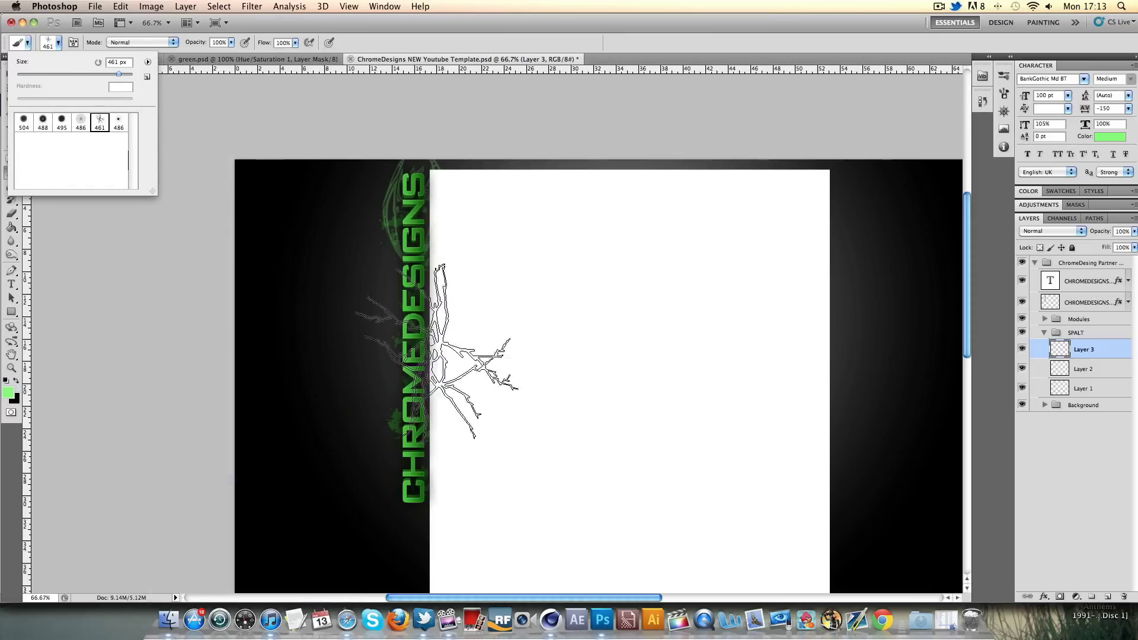
left_click(438, 354)
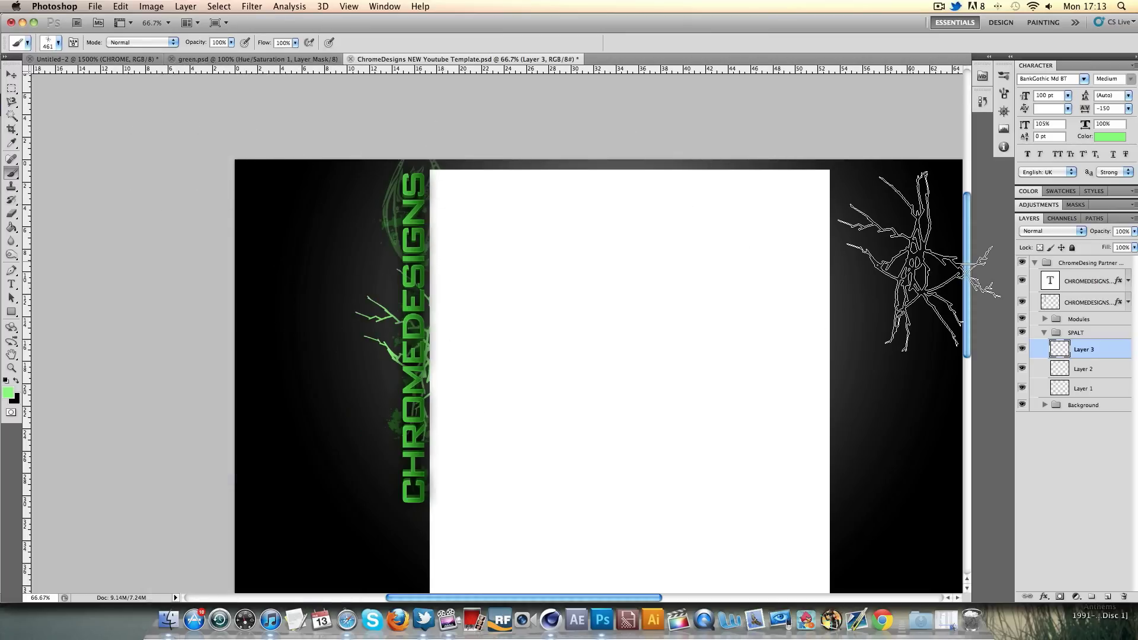
Replace the current brushes with the js_lightningbrushes set
left_click(58, 43)
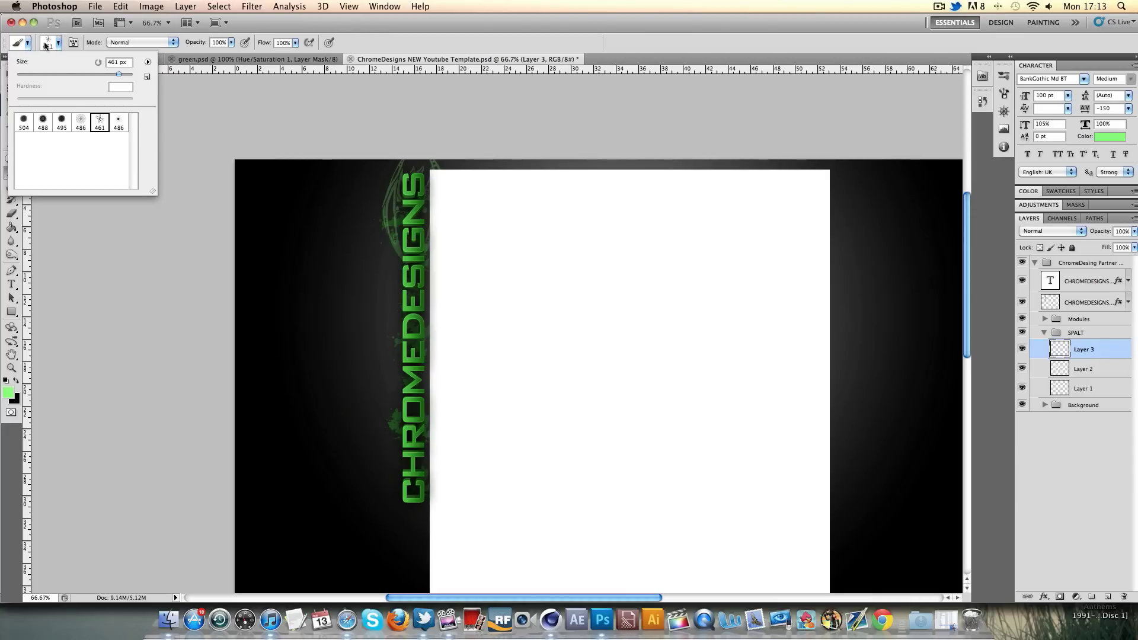
left_click(147, 63)
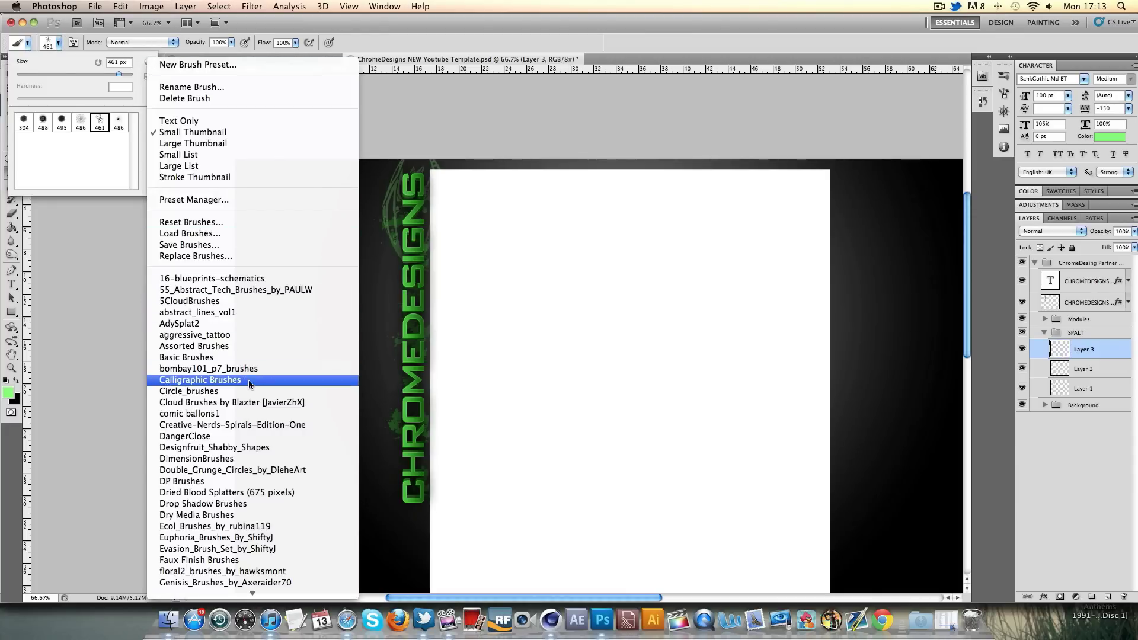
scroll(247, 573, "down", 1)
scroll(248, 572, "down", 5)
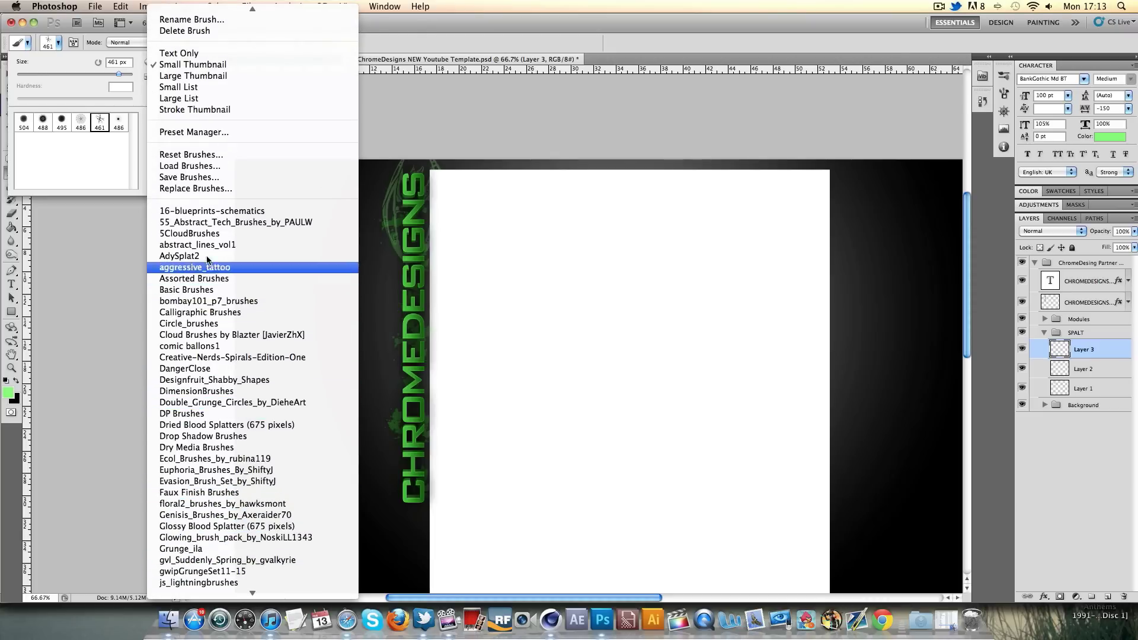
left_click(288, 583)
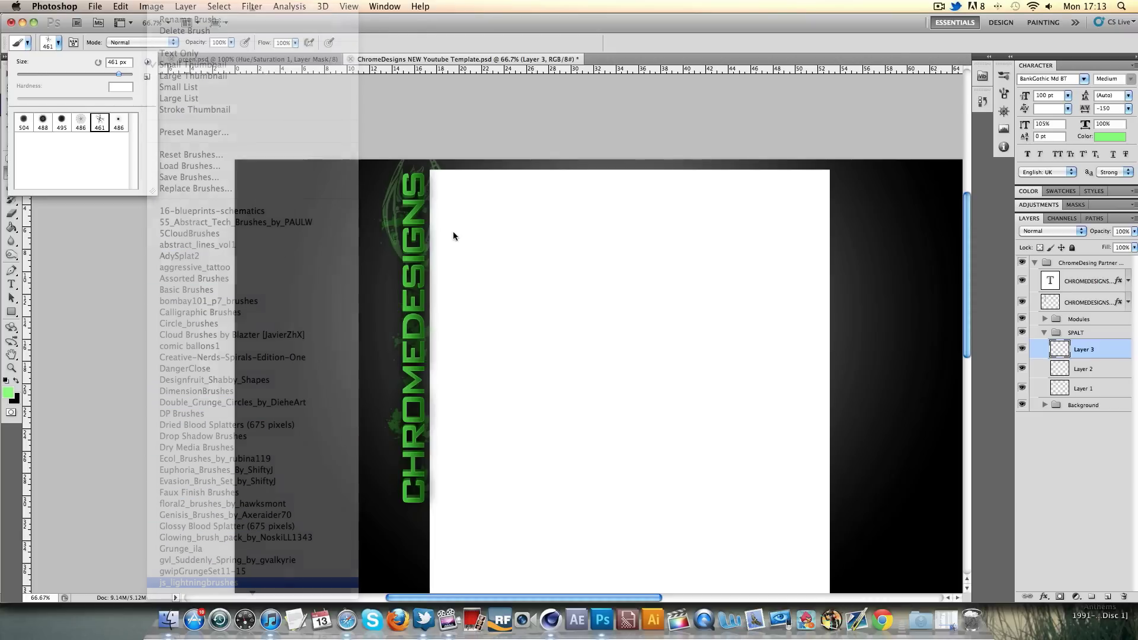
left_click(683, 212)
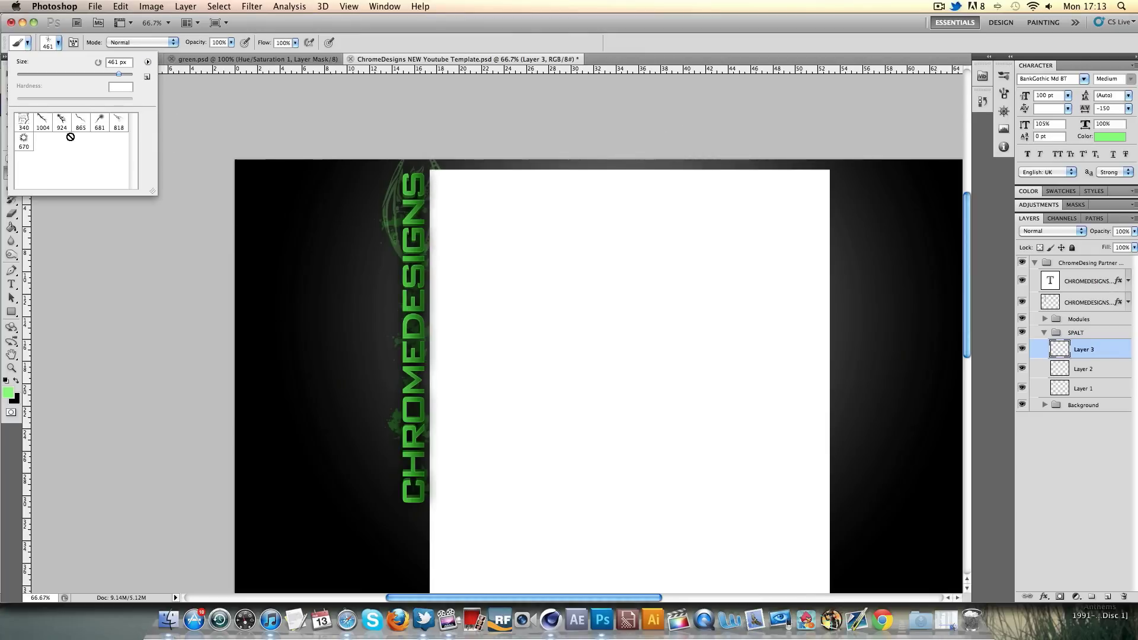
Stamp the 818 px lightning brush behind the middle of the lettering on Layer 3, undoing the first stamp and placing it again
left_click(42, 121)
left_click(118, 121)
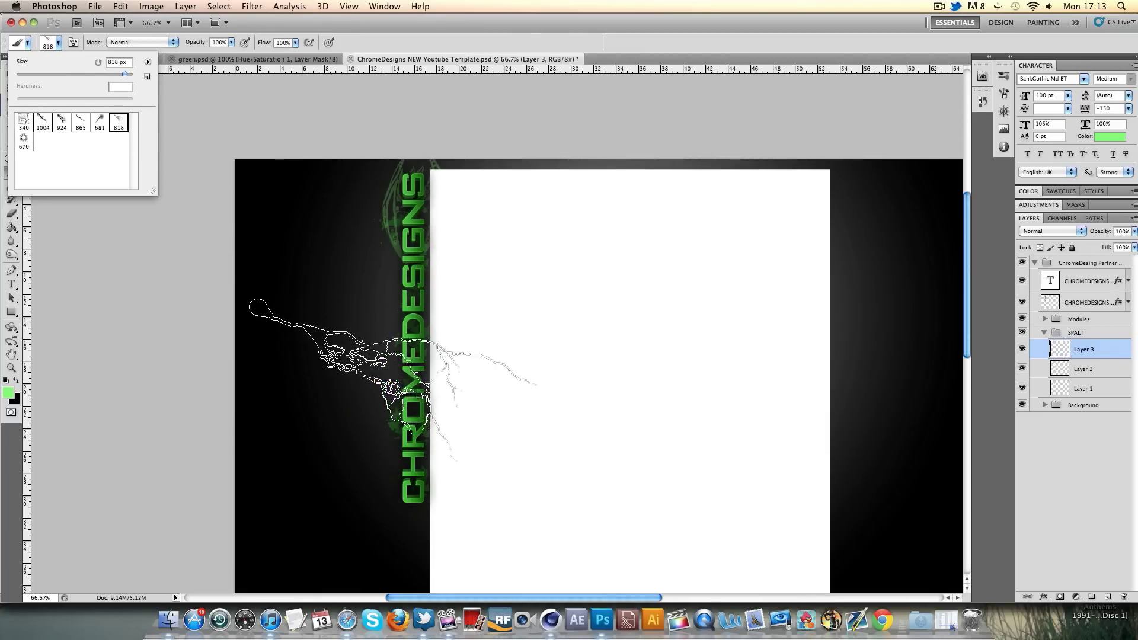
left_click(388, 364)
key("super+z")
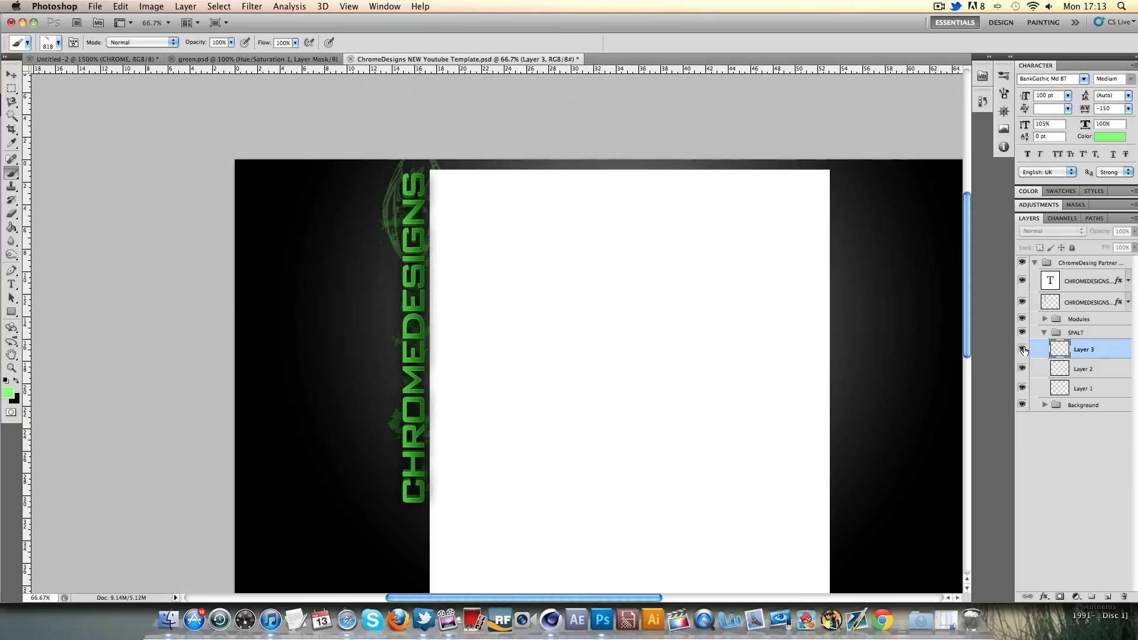
left_click(406, 342)
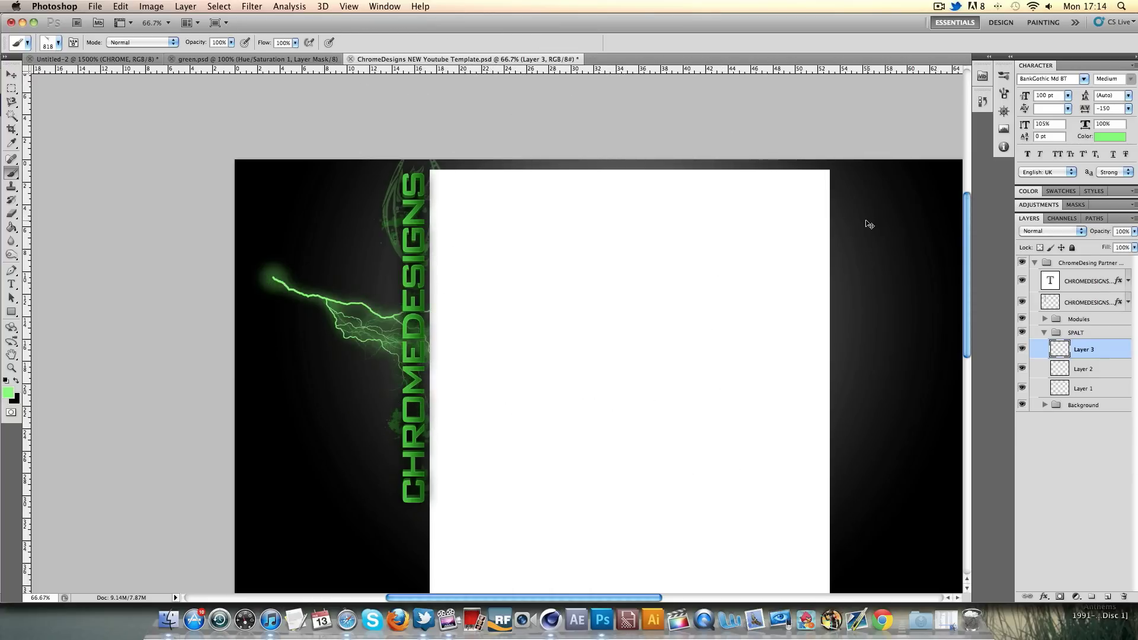
Rotate the lightning stamp by about 99° with Free Transform, keeping it behind the middle of the lettering
key("super+t")
left_click_drag(279, 217, 501, 276)
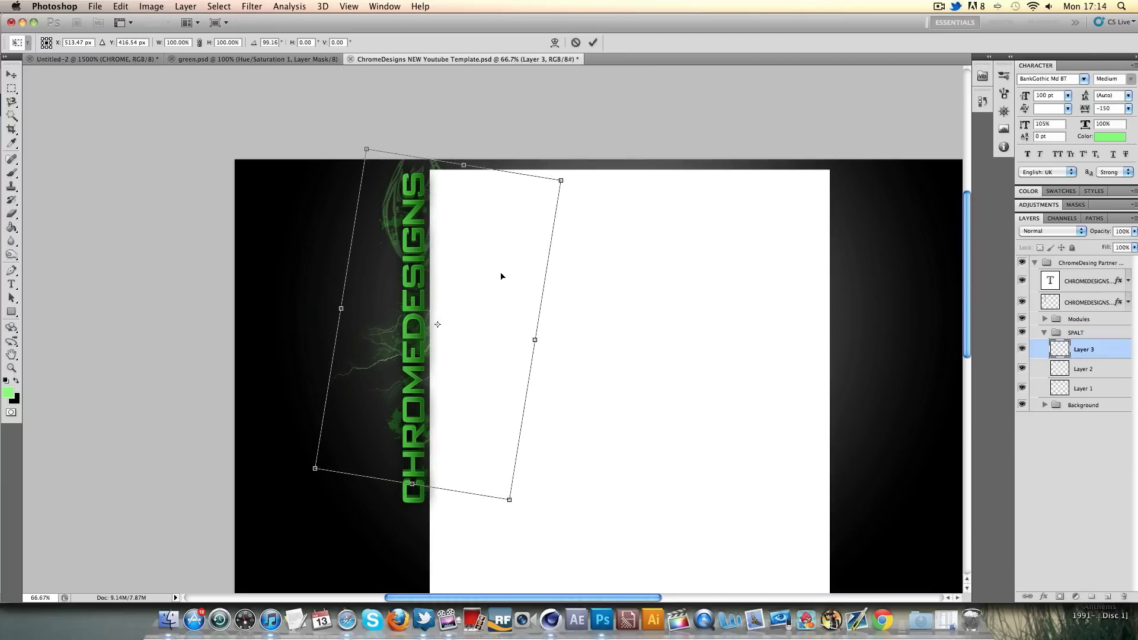
left_click(592, 42)
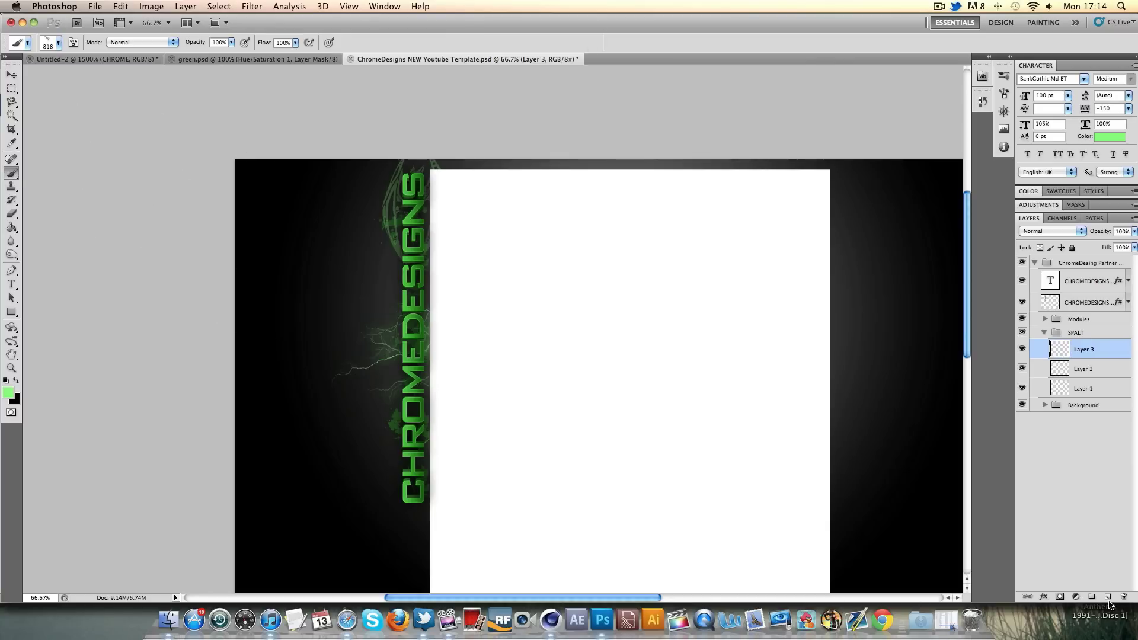
Add a new layer above Layer 3 in the SPALT group and replace the brushes with the SM_SplatterisM1_Low set
left_click(1107, 597)
left_click(58, 44)
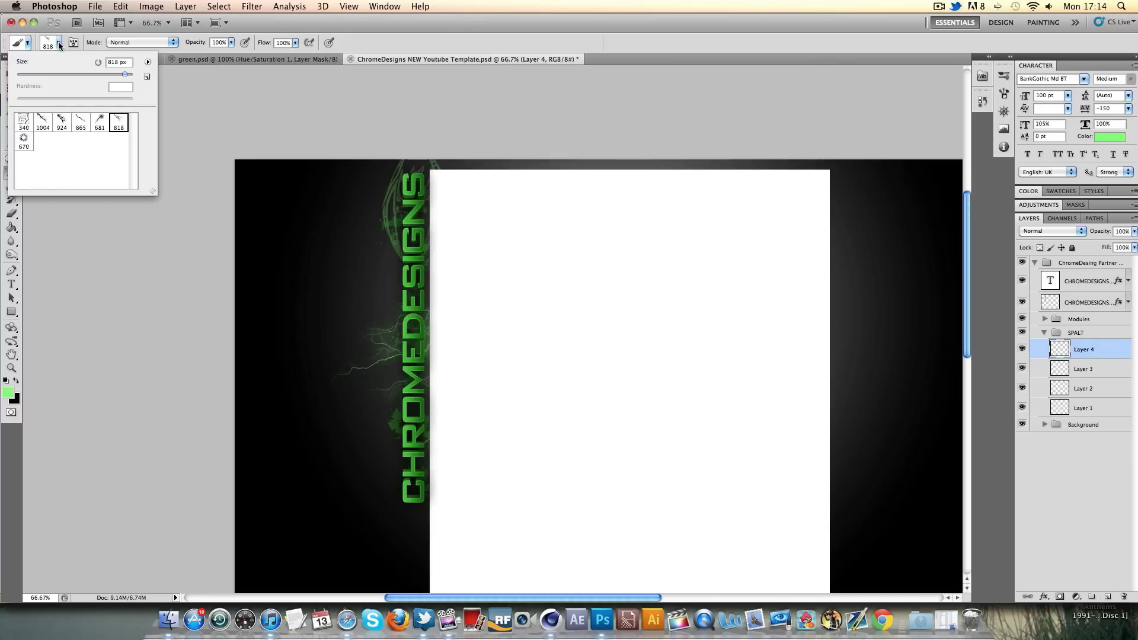
left_click(59, 43)
left_click(59, 43)
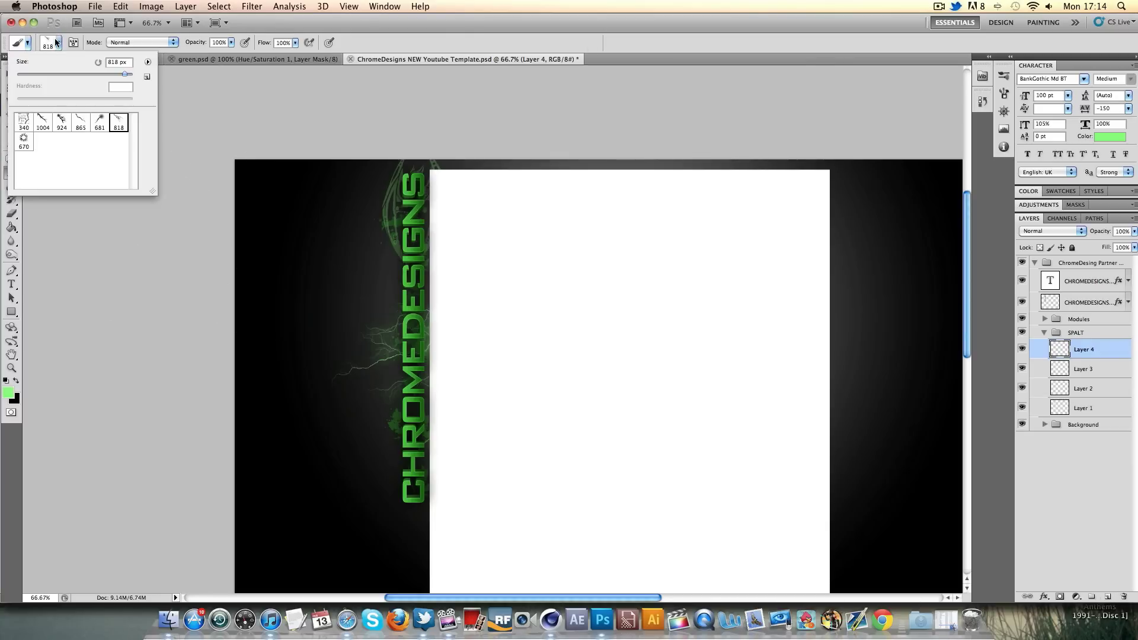
left_click(148, 61)
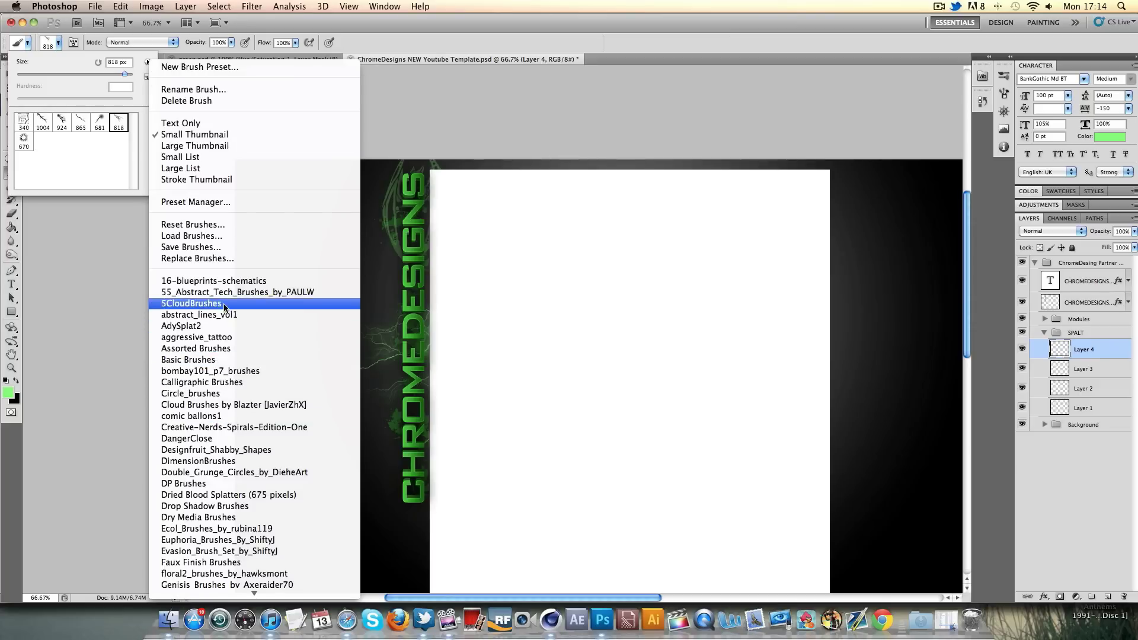
scroll(227, 368, "down", 10)
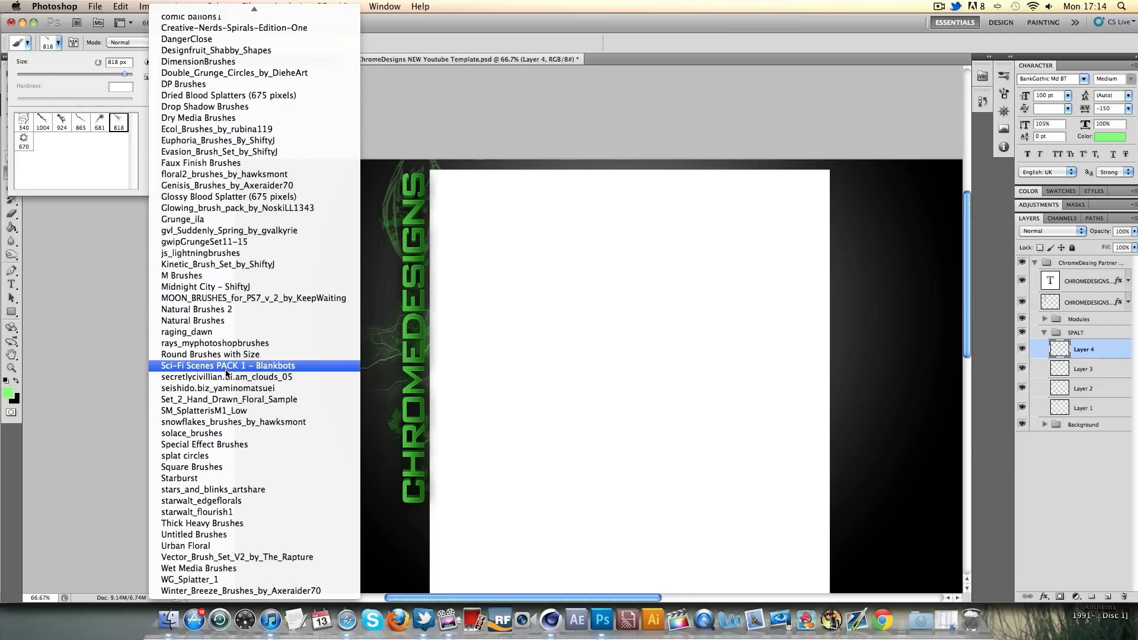
left_click(227, 410)
left_click(662, 211)
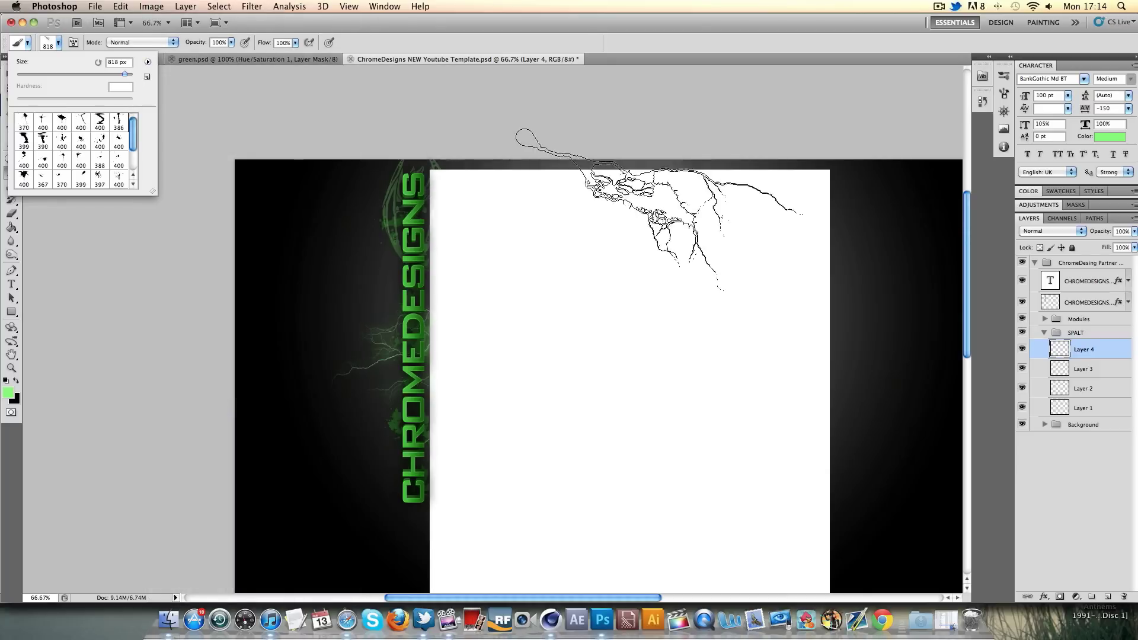
Replace the current brushes with the Double_Grunge_Circles_by_DieheArt set
left_click(144, 62)
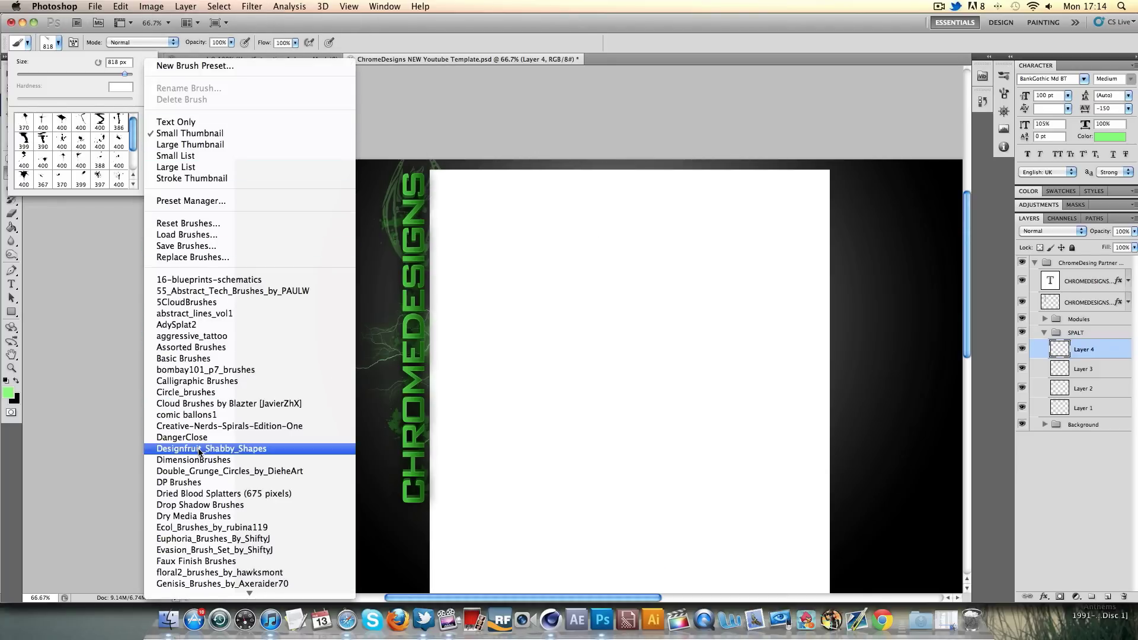
left_click(207, 471)
left_click(651, 212)
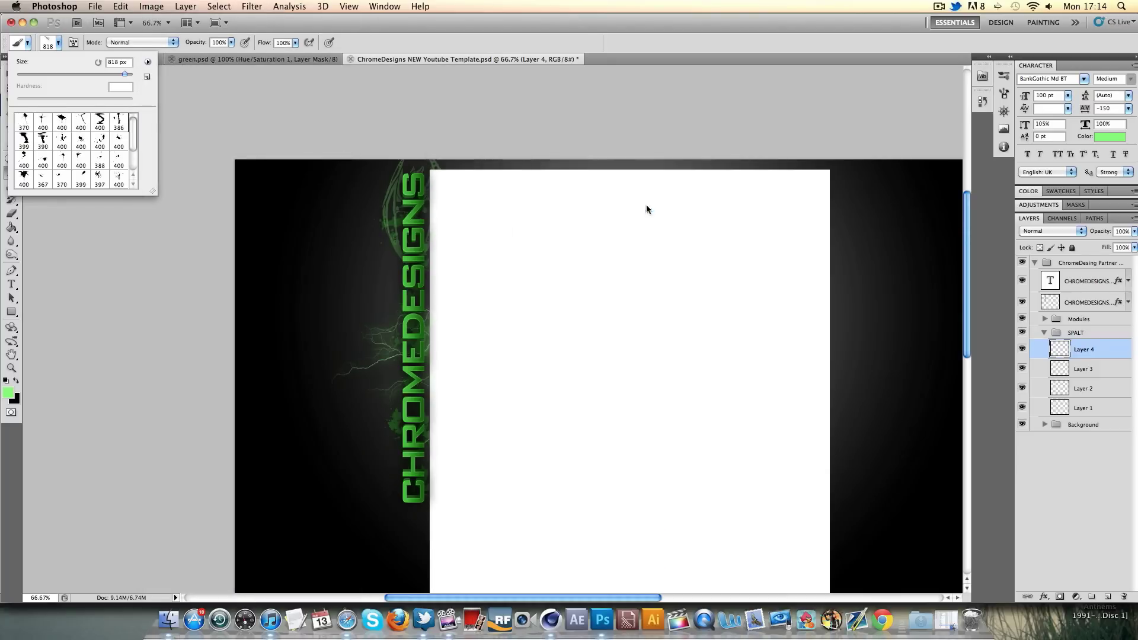
Try different positions for the 290 px grunge circle stamp behind the lettering on Layer 4, undoing each attempt
left_click(360, 347)
left_click(419, 358)
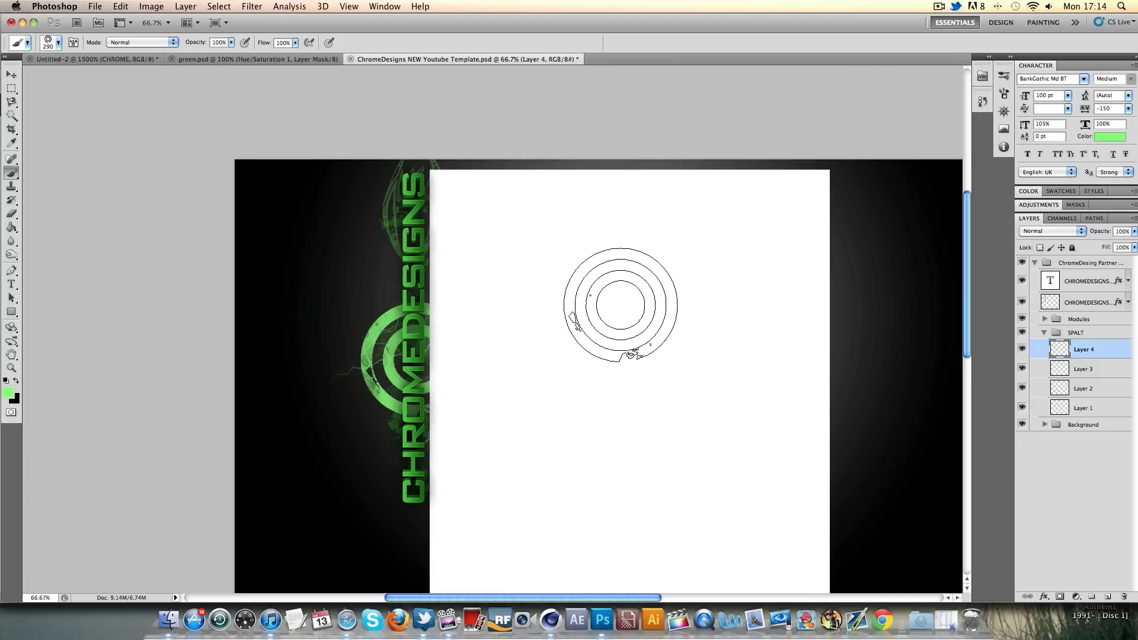
key("super+z")
left_click(424, 437)
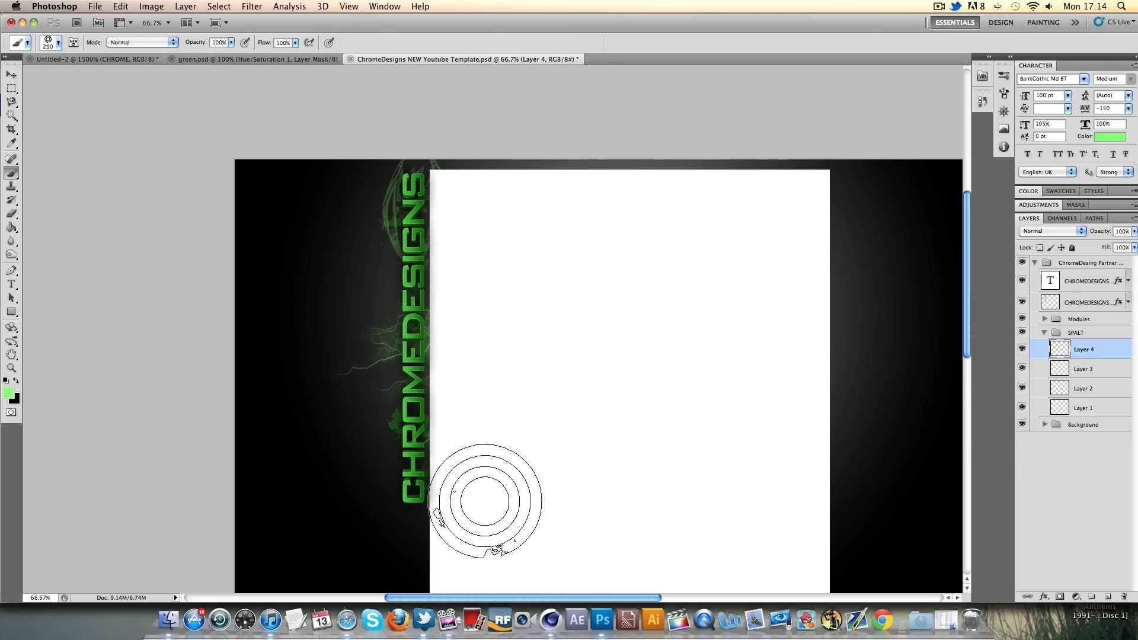
left_click(459, 501)
left_click(470, 465)
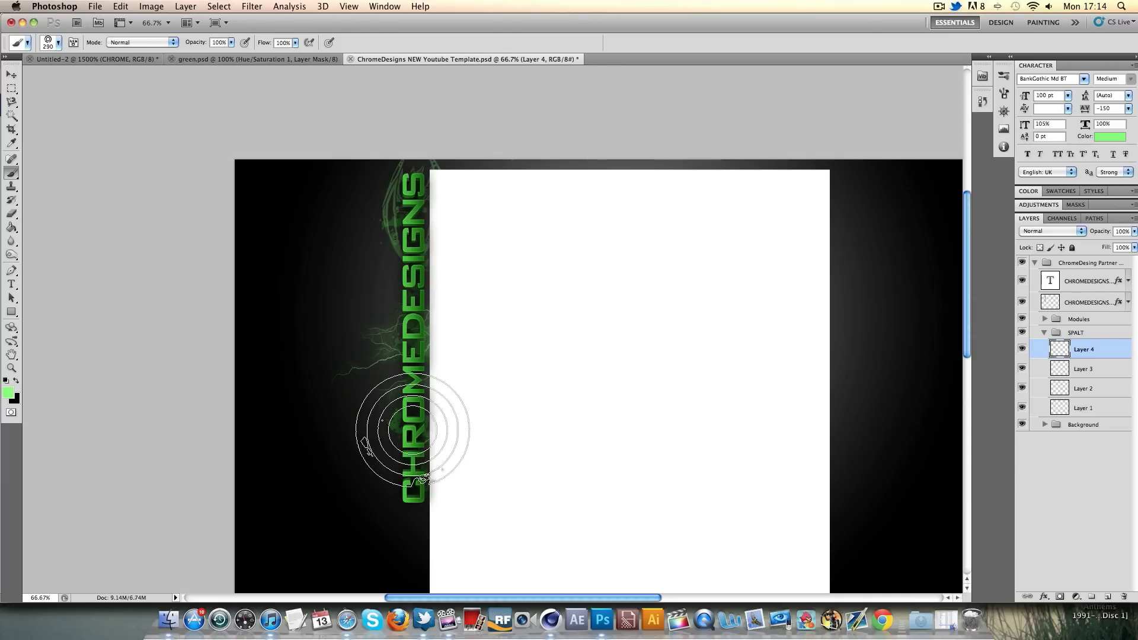
left_click(411, 432)
key("ctrl+alt+z")
key("ctrl+alt+z")
key("ctrl+alt+z")
left_click(425, 436)
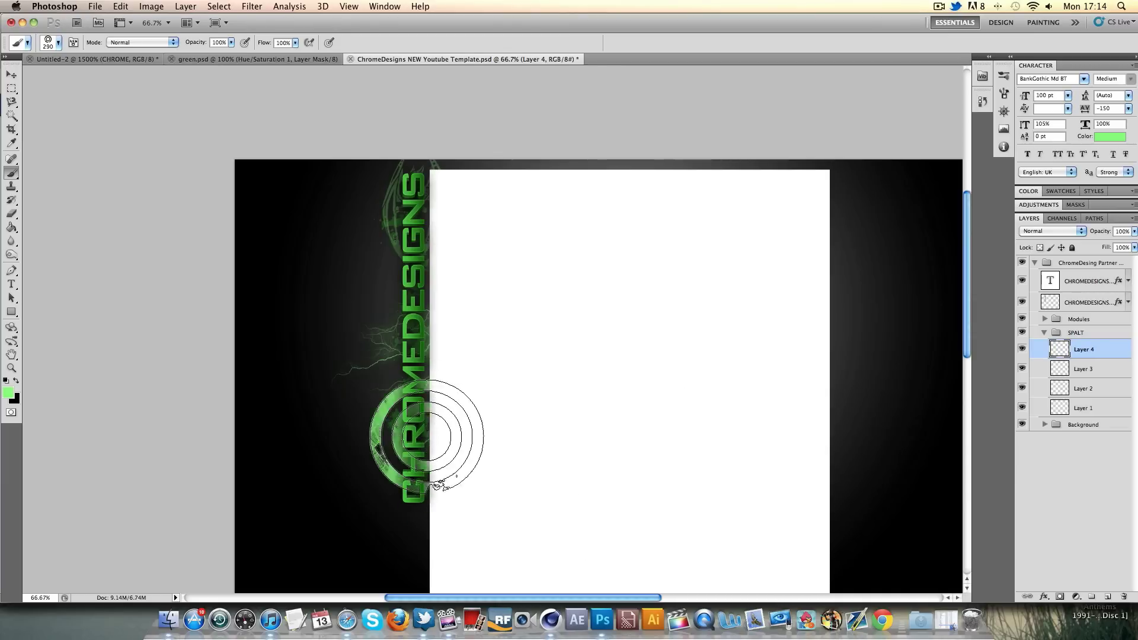
key("ctrl+alt+z")
left_click(433, 362)
key("ctrl+alt+z")
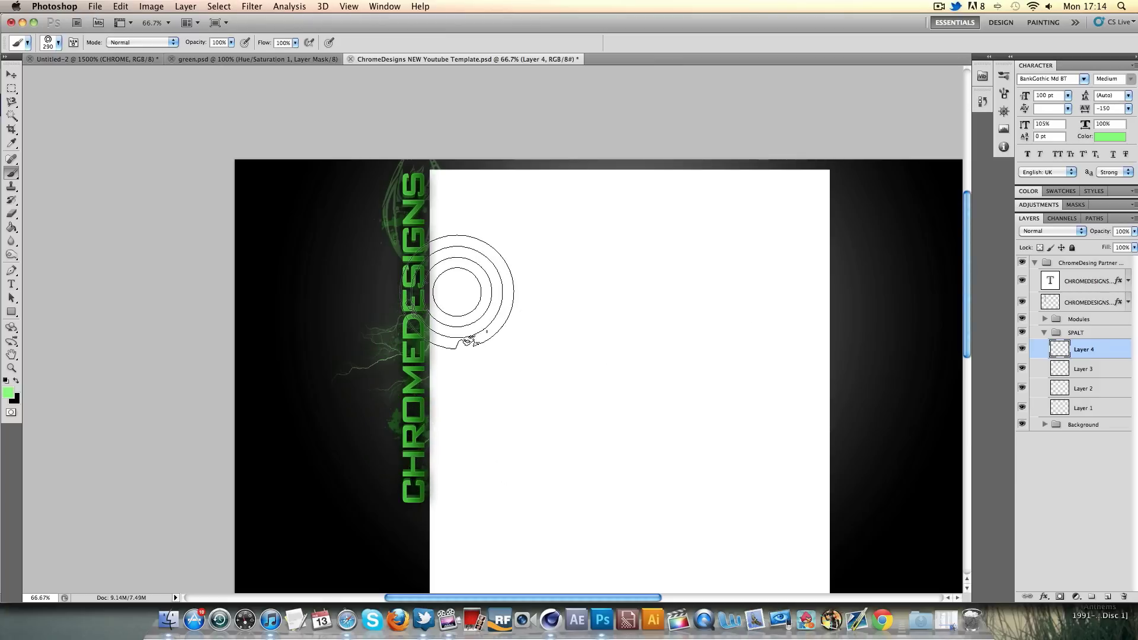
left_click(413, 292)
key("ctrl+alt+z")
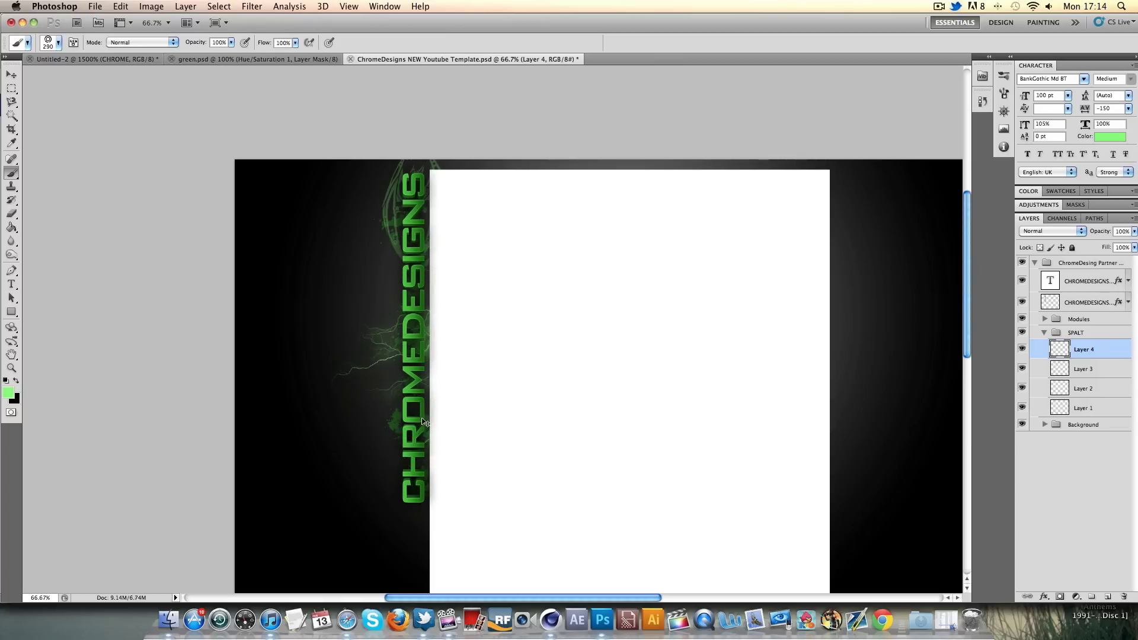
left_click(421, 430)
key("ctrl+alt+z")
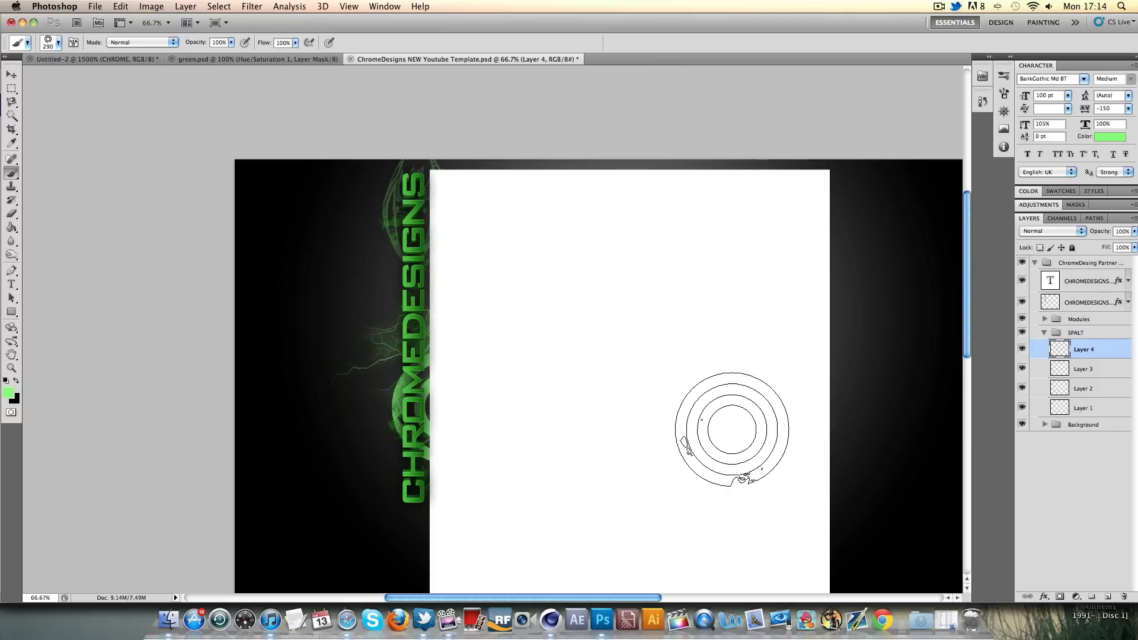
left_click(425, 432)
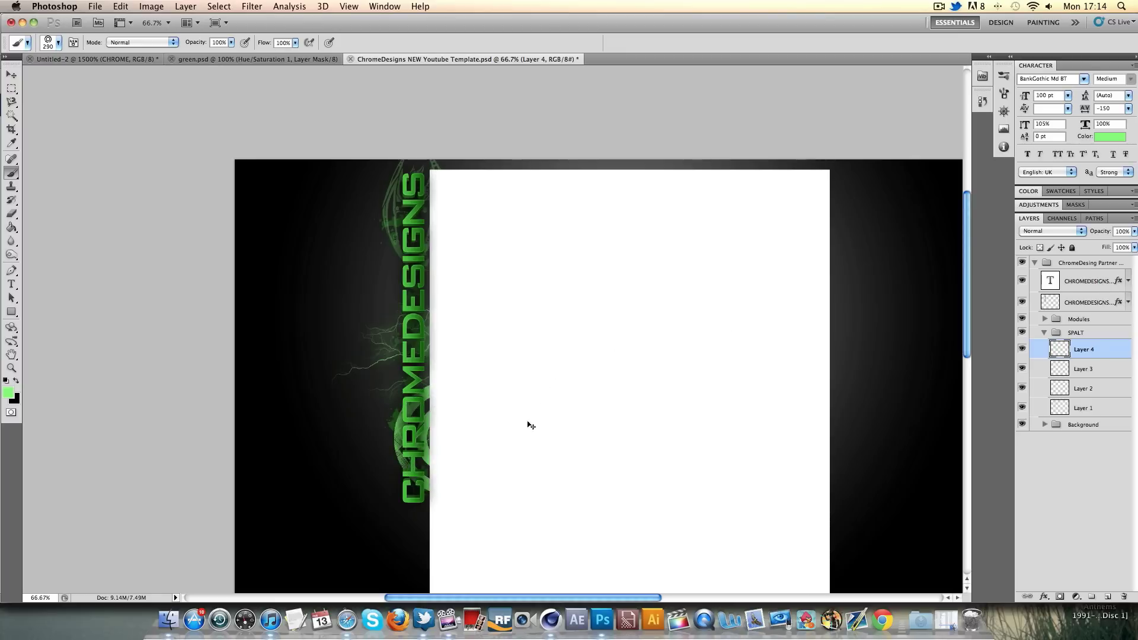
key("ctrl+alt+z")
Stamp the 290 px grunge circle behind the lower end of the lettering on Layer 4 and set the layer's opacity to 18%
left_click(427, 442)
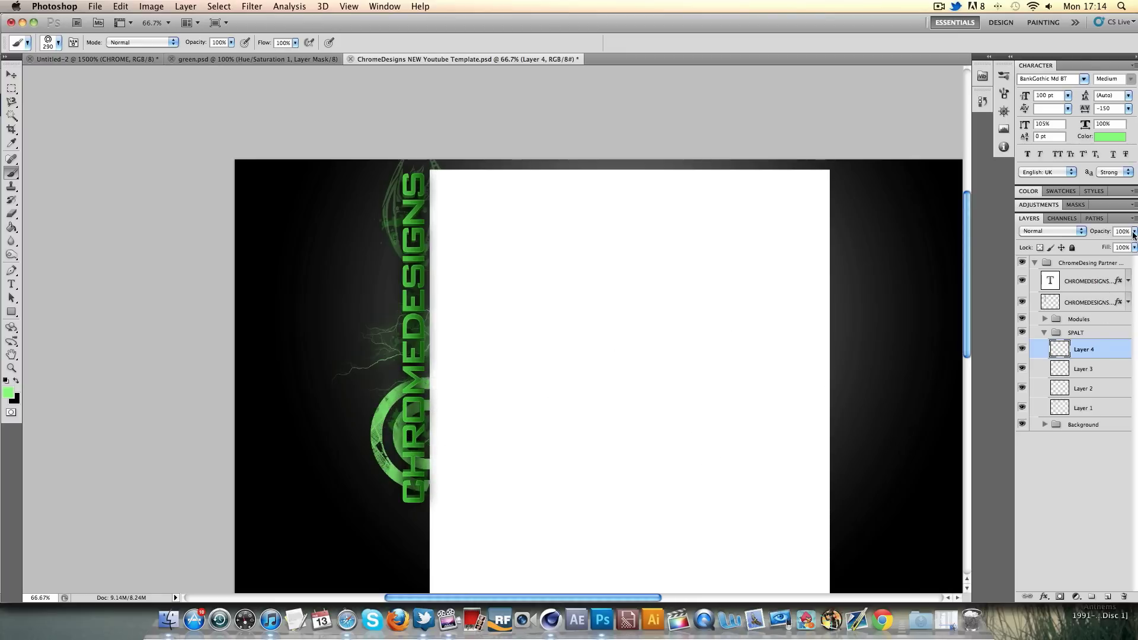
left_click_drag(1133, 234, 1080, 262)
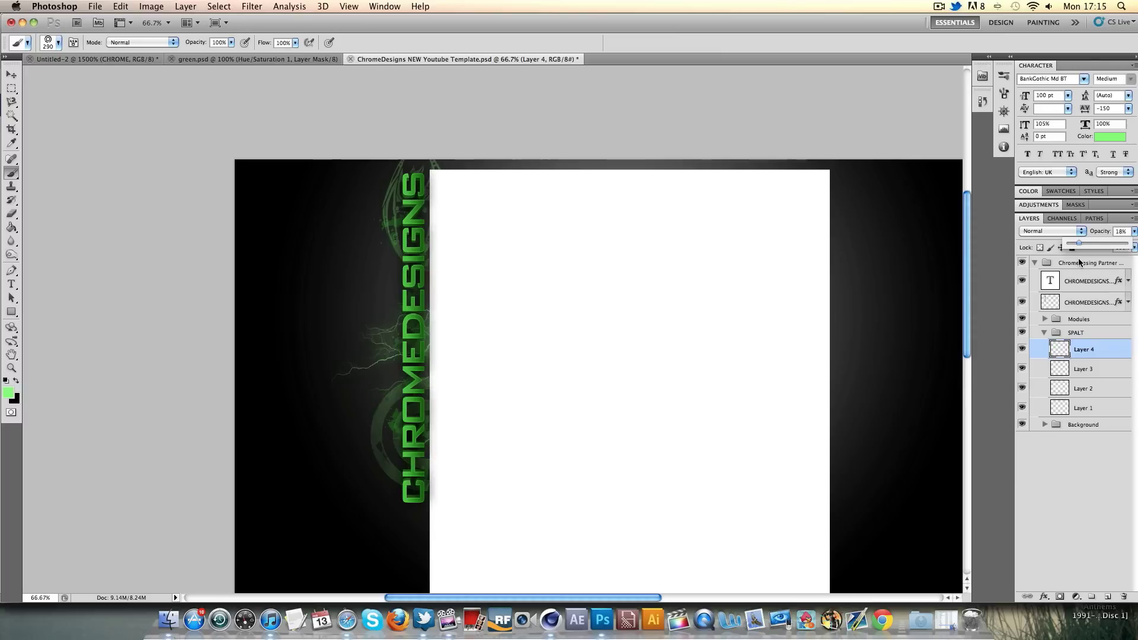
left_click(7, 380)
left_click(12, 367)
right_click(435, 161)
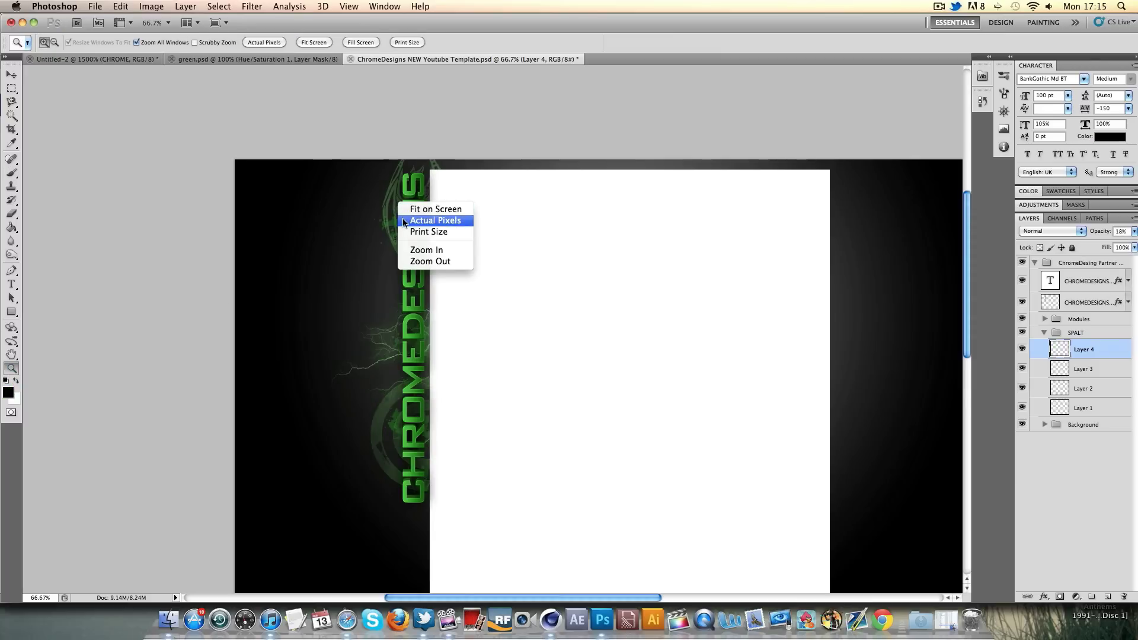
left_click(450, 189)
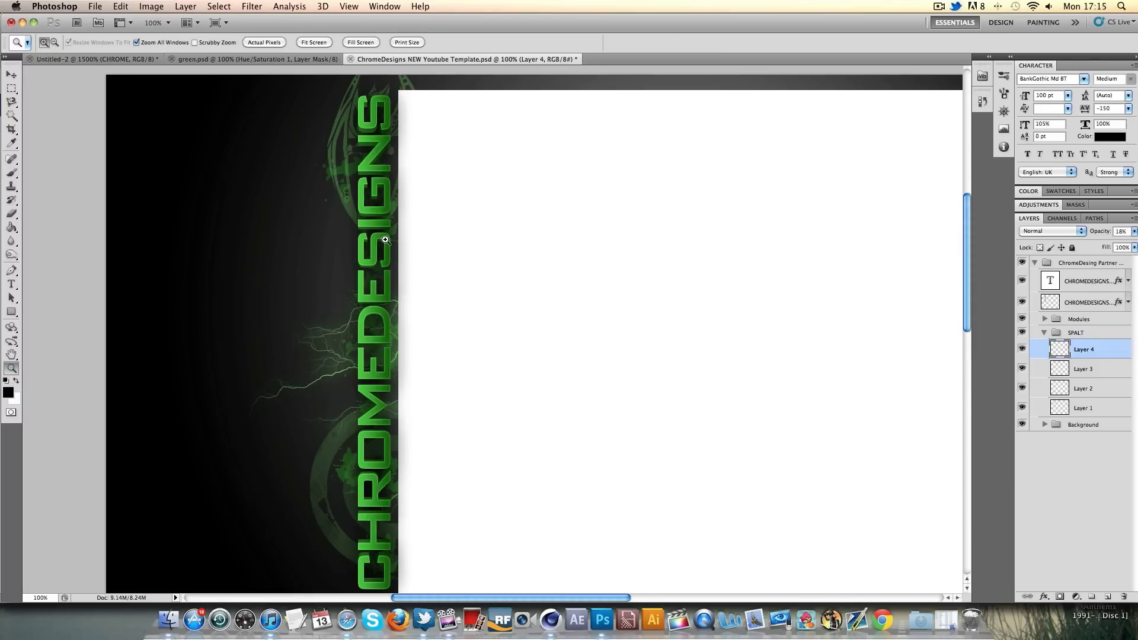
right_click(409, 302)
left_click(422, 355)
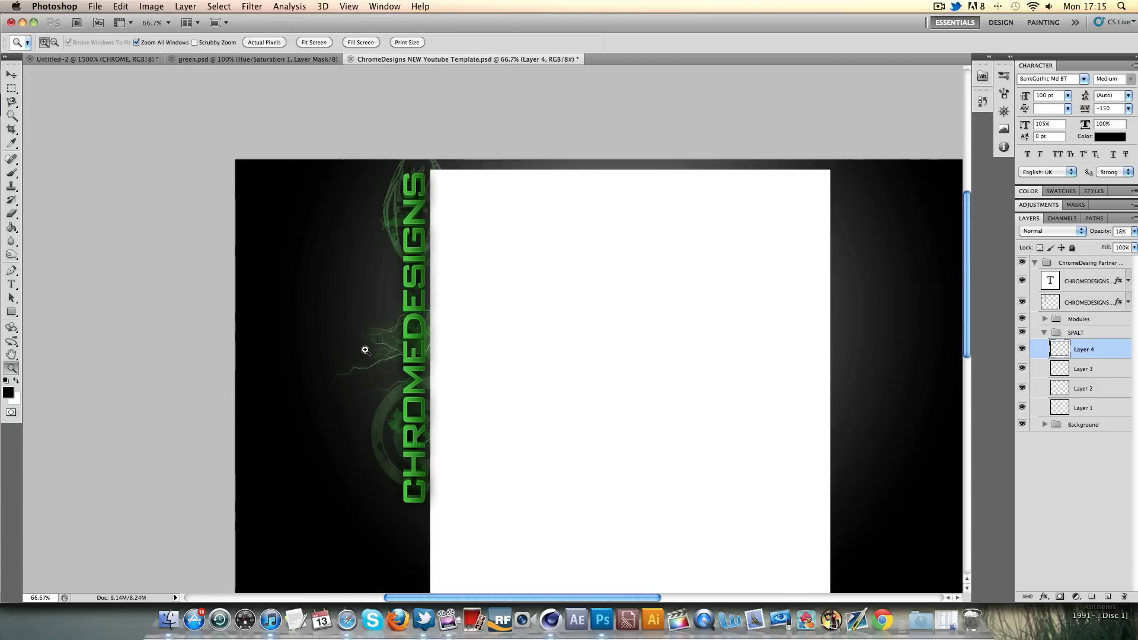
Add a new layer above Layer 4 and switch to a 63 px hard round brush from the Basic Brushes set
left_click(1105, 596)
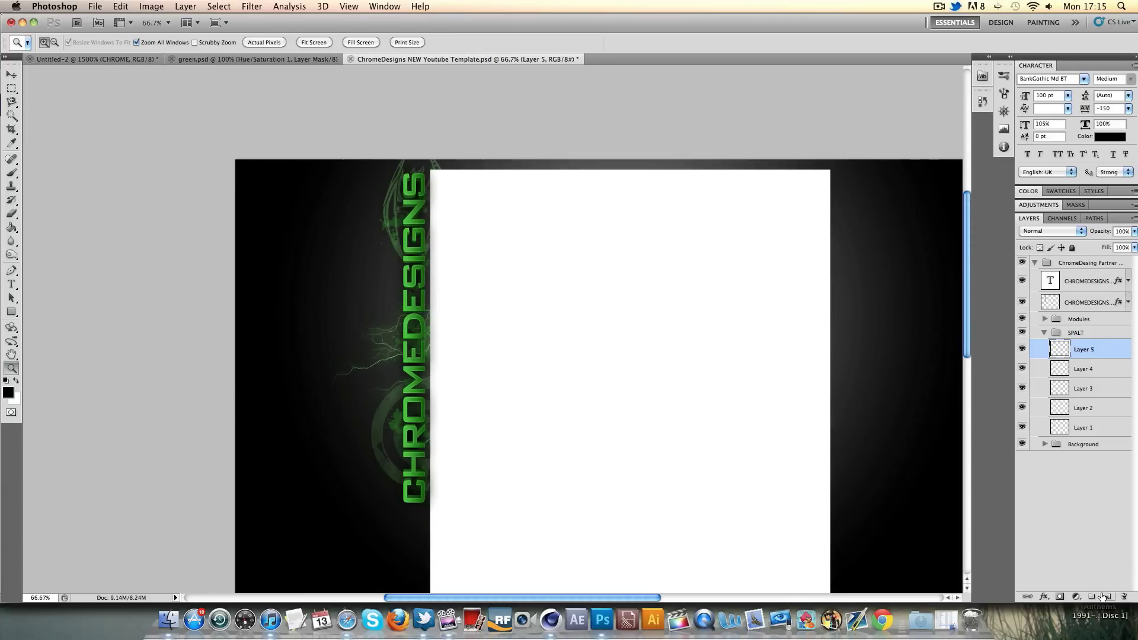
left_click(18, 174)
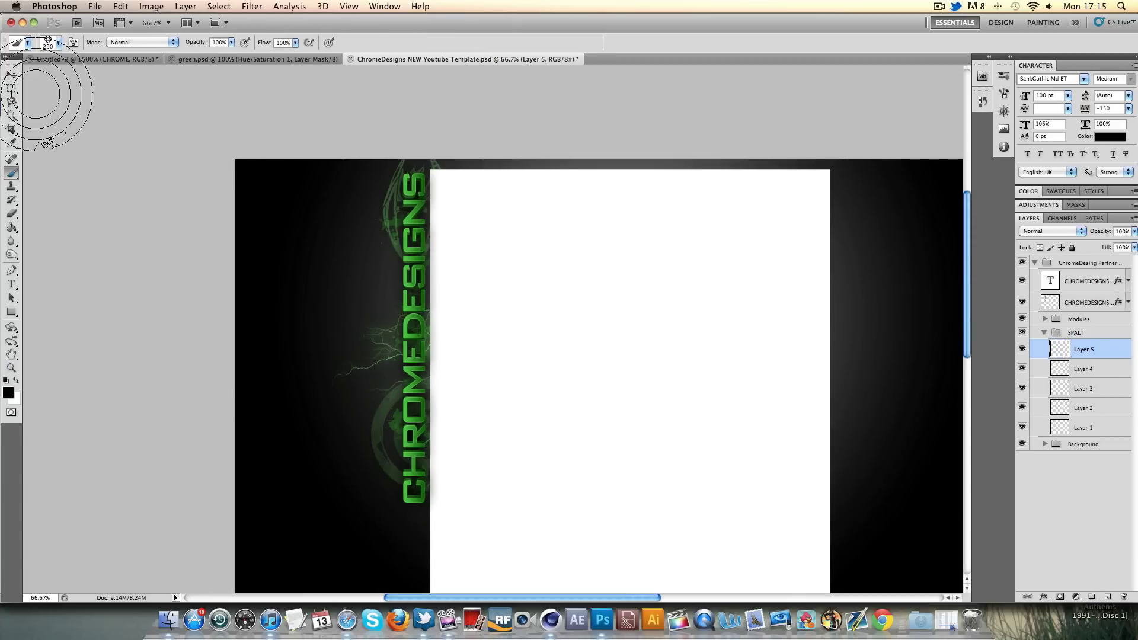
left_click(58, 42)
left_click(147, 64)
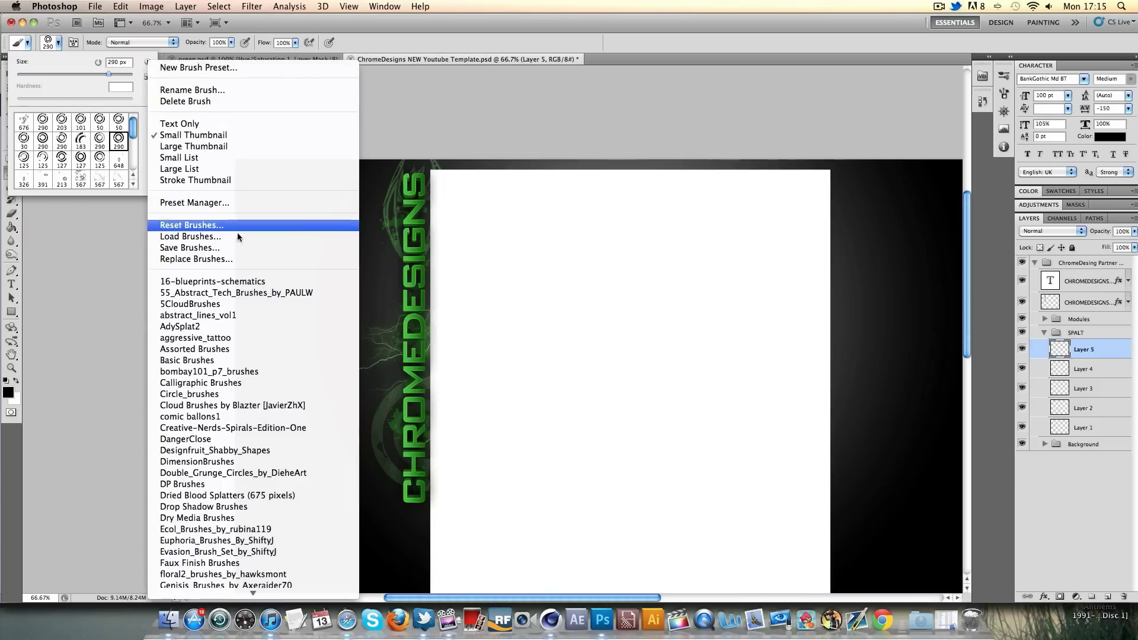
left_click(195, 358)
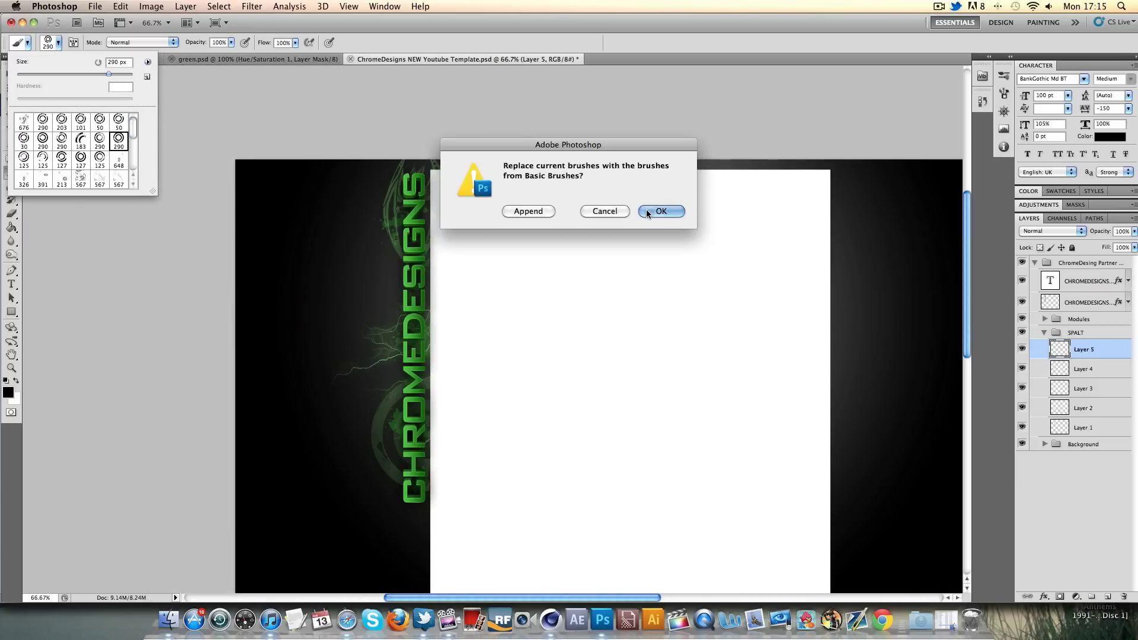
left_click(663, 211)
mouse_move(49, 76)
left_mouse_down()
mouse_move(88, 75)
mouse_move(55, 74)
left_mouse_up()
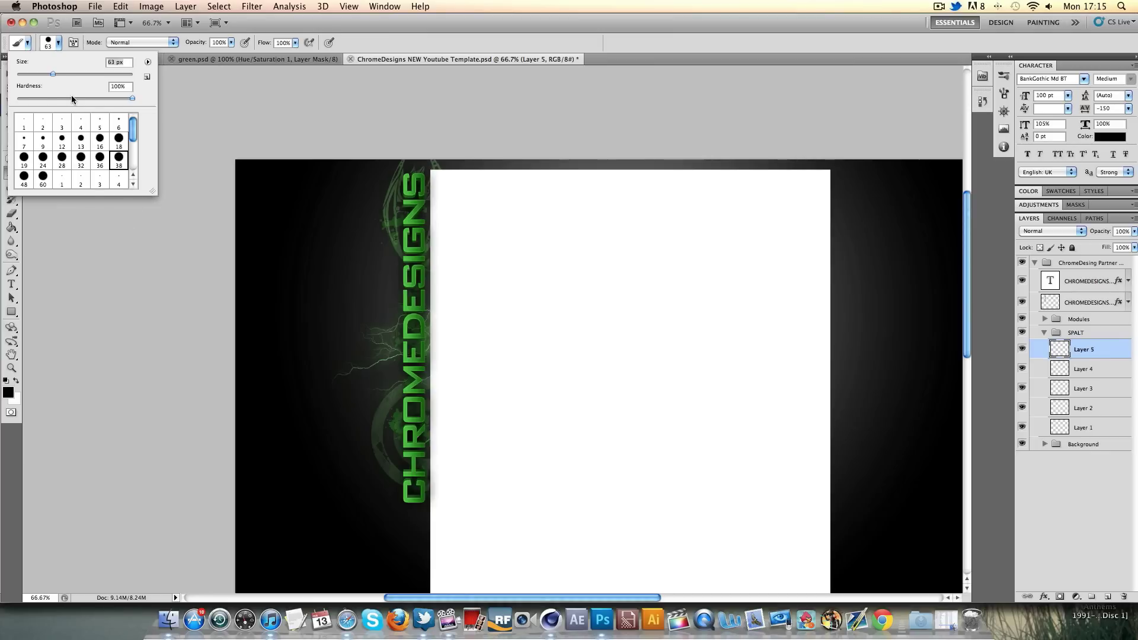
left_click(207, 95)
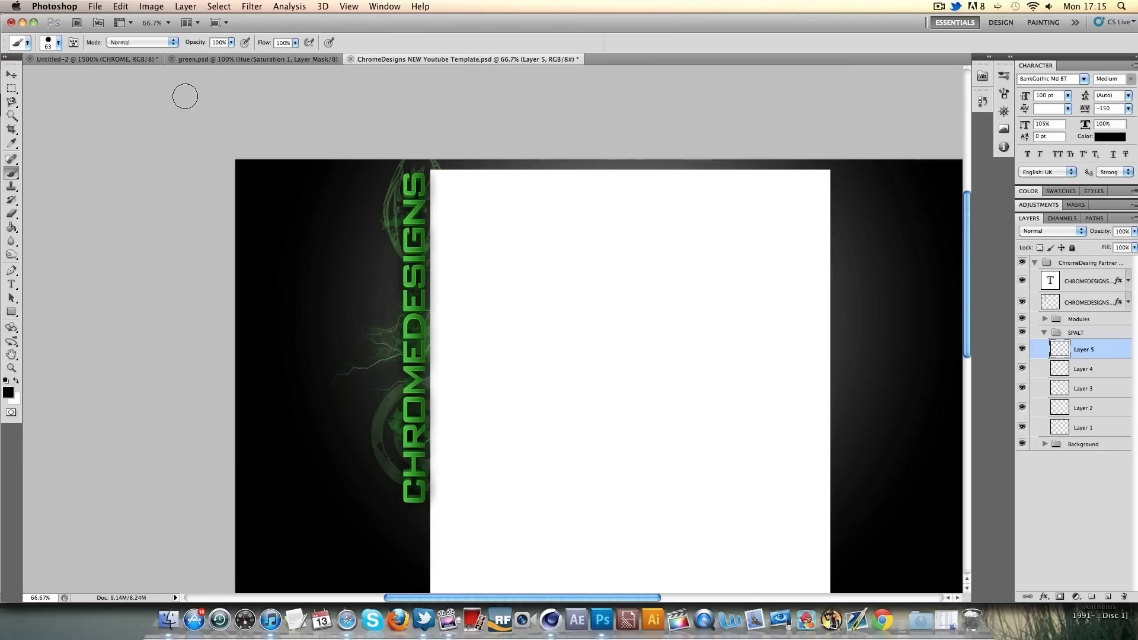
left_click(1003, 76)
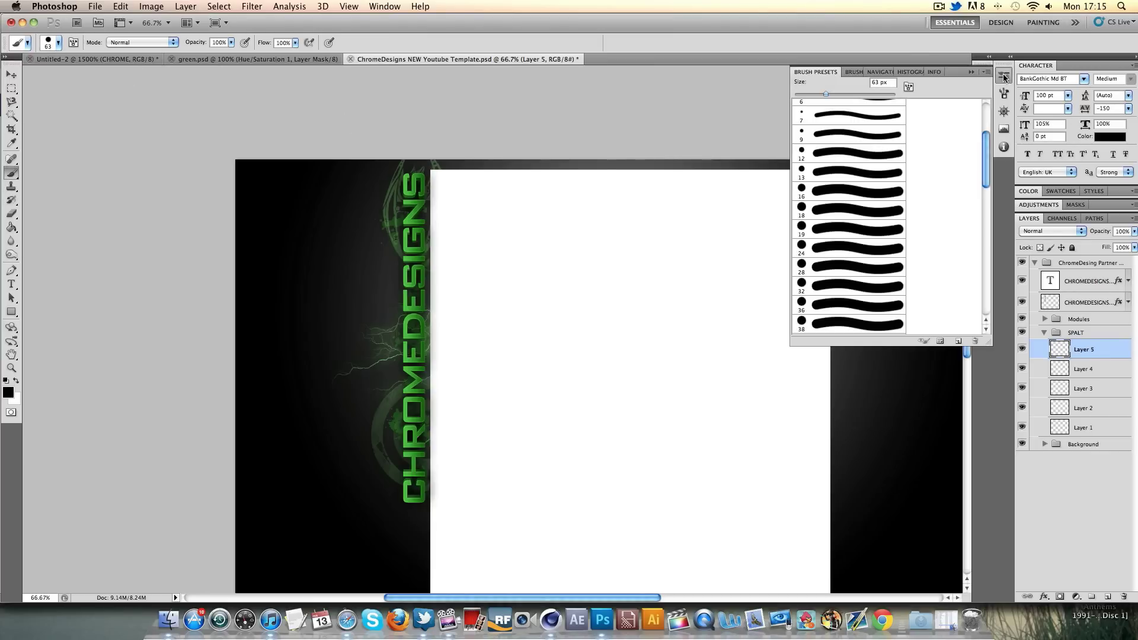
left_click(1003, 92)
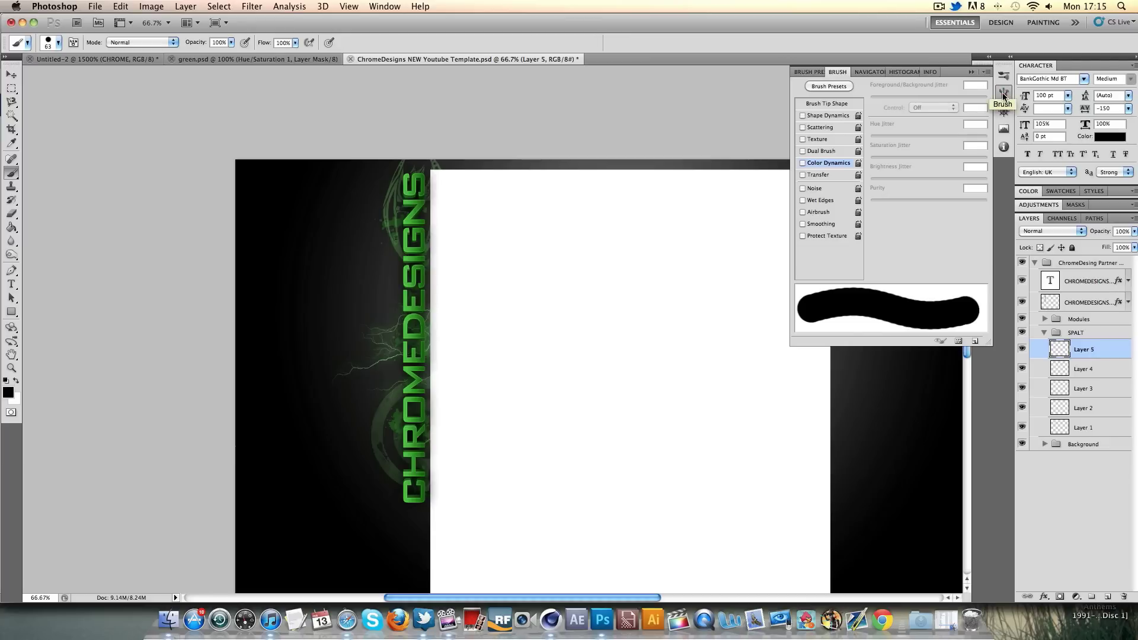
left_click(391, 5)
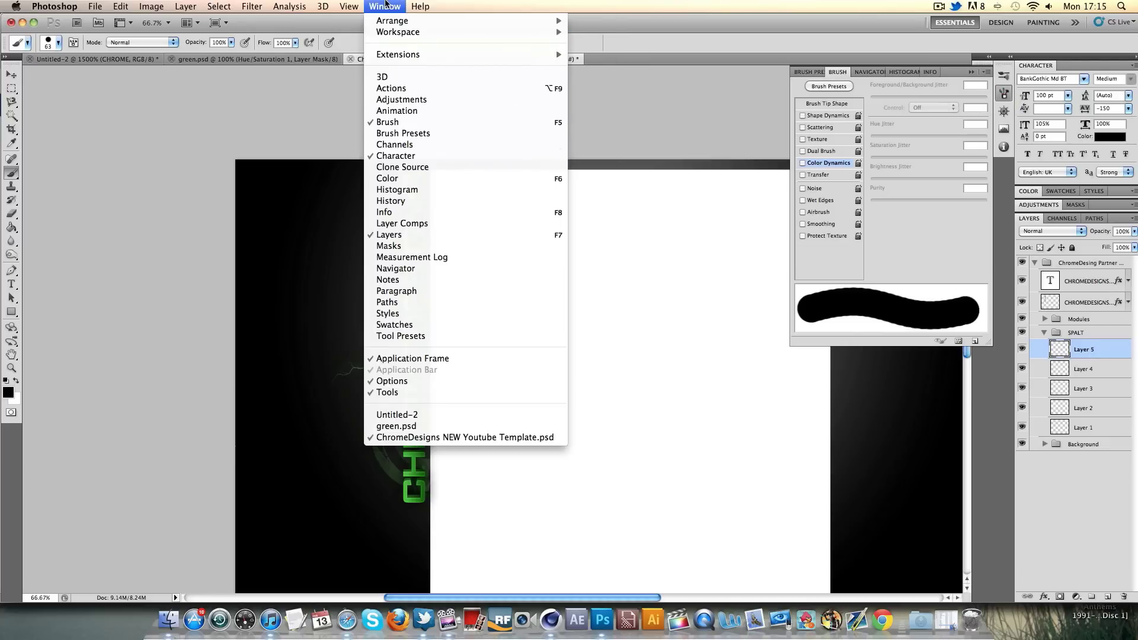
left_click(390, 122)
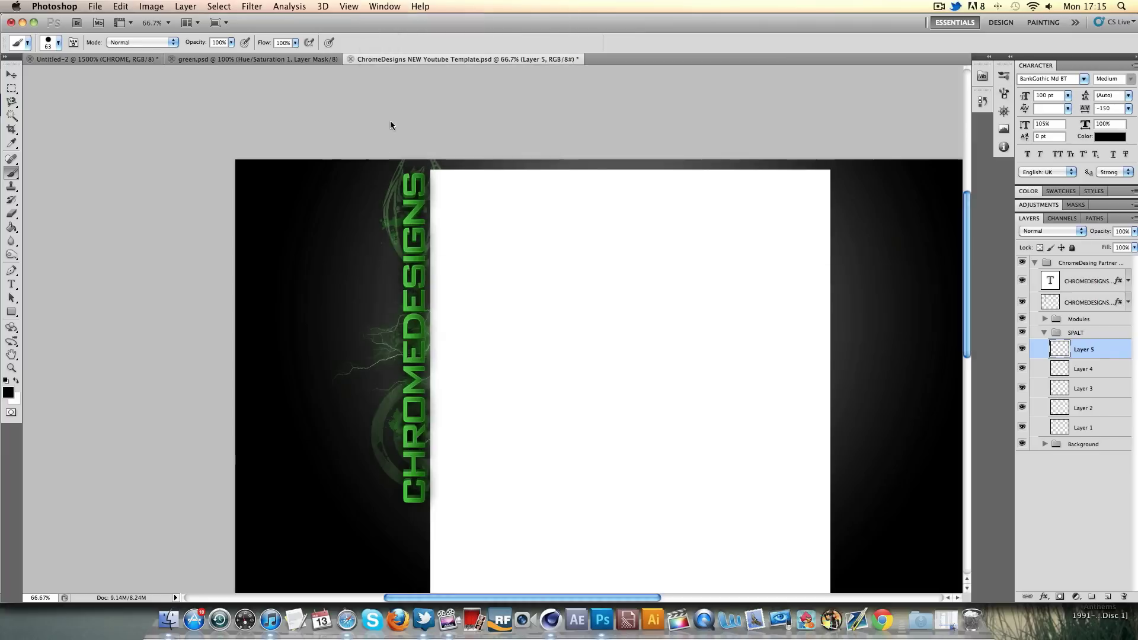
Enable Scattering at 1000% on both axes, Shape Dynamics with 100% size and angle jitter, and Color Dynamics for the round brush
left_click(1003, 93)
left_click(803, 128)
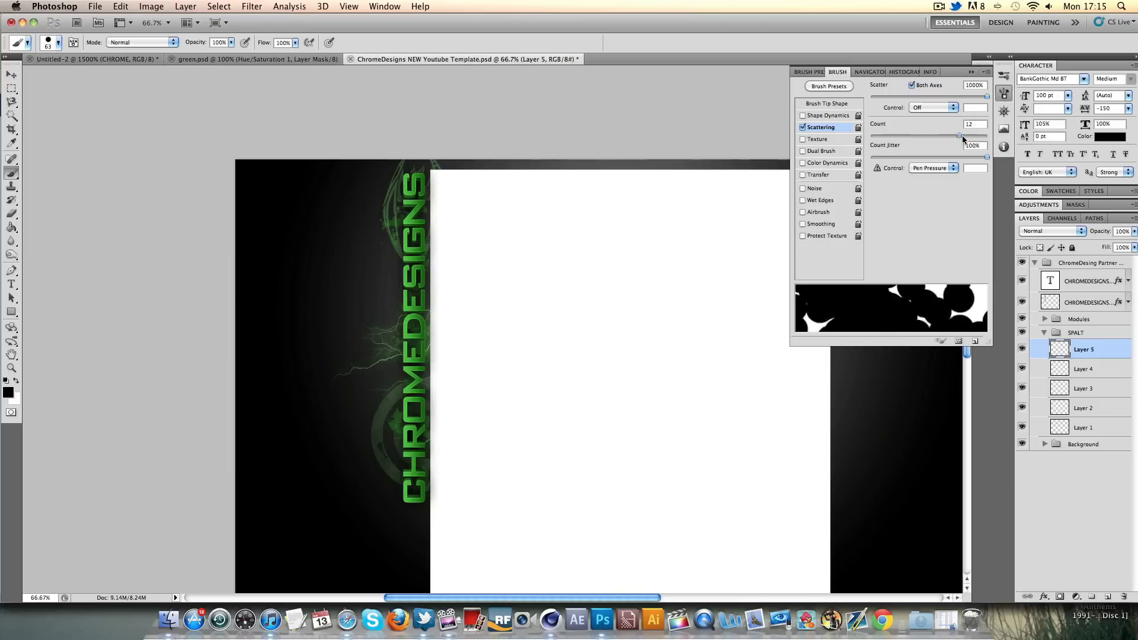
left_click(811, 116)
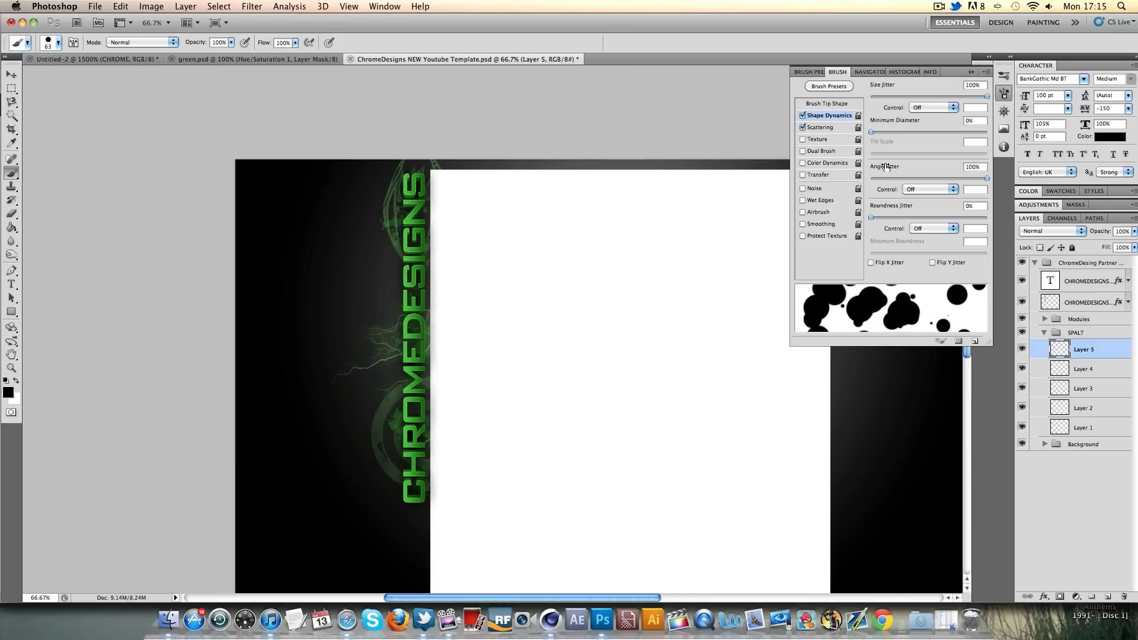
left_click(821, 163)
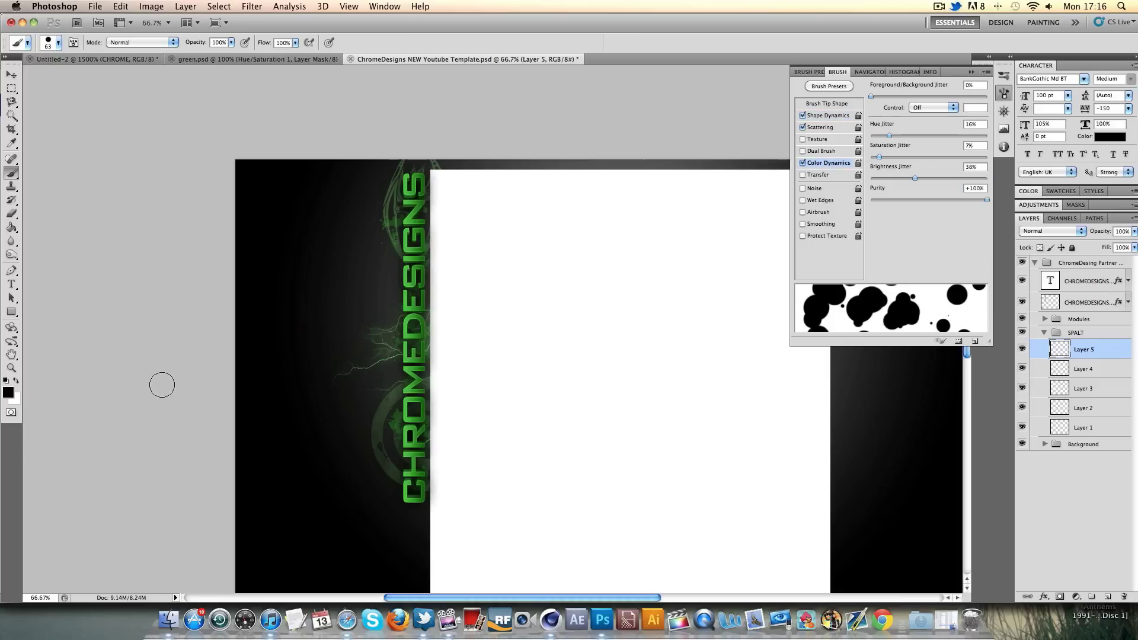
Set the foreground colour to a bright, saturated green with a hue of about 112°
left_click(8, 392)
left_click(982, 381)
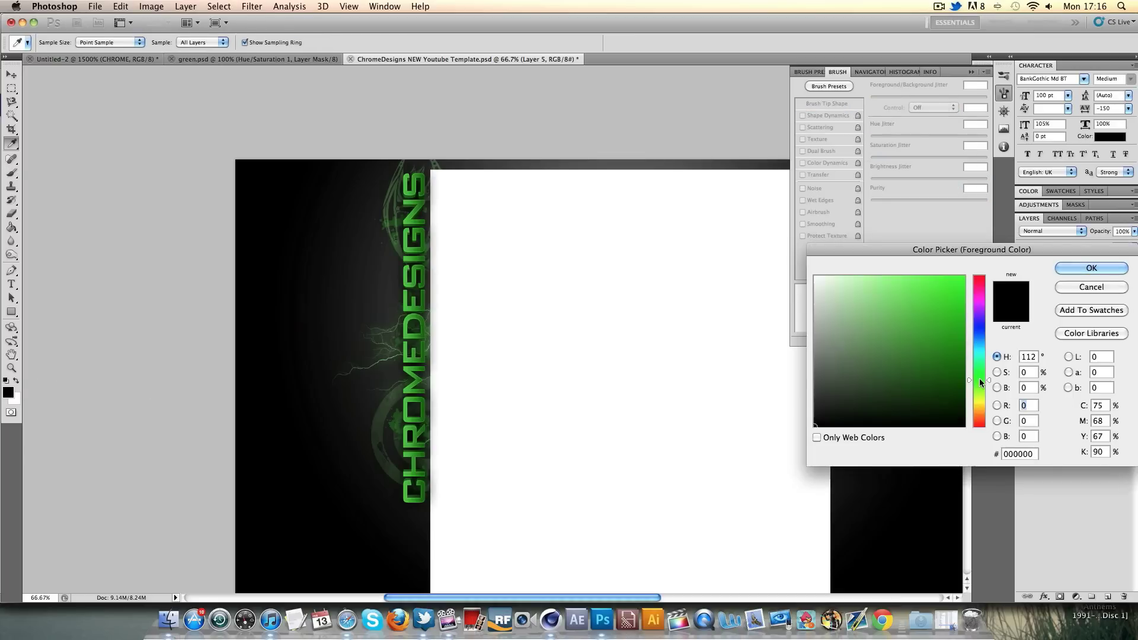
left_click(962, 278)
left_click(1091, 268)
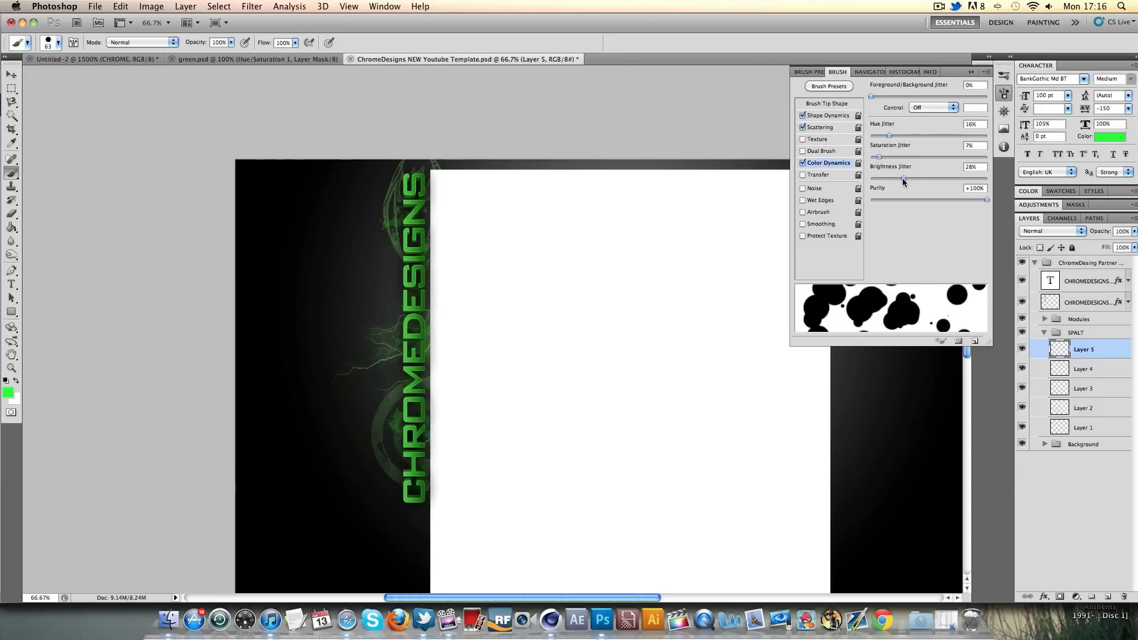
Try brightness jitter at 19%, a lower and a much higher setting with test strokes beside the lettering, undoing each stroke
left_click_drag(903, 180, 892, 178)
mouse_move(340, 269)
left_mouse_down()
mouse_move(375, 330)
mouse_move(356, 451)
mouse_move(312, 259)
mouse_move(432, 196)
left_mouse_up()
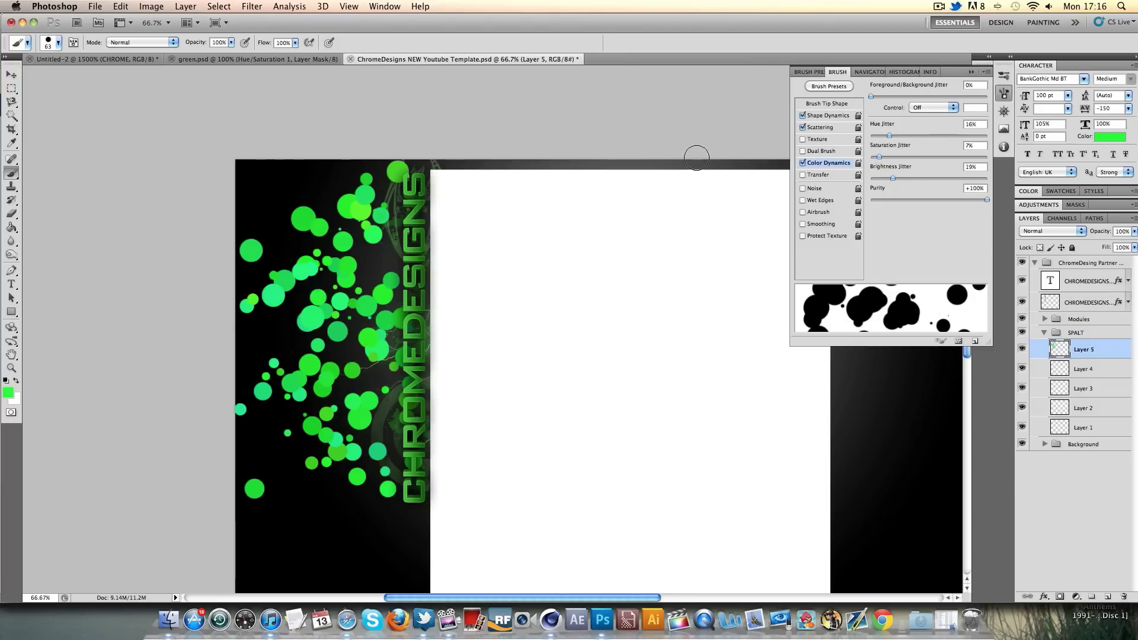
key("super+z")
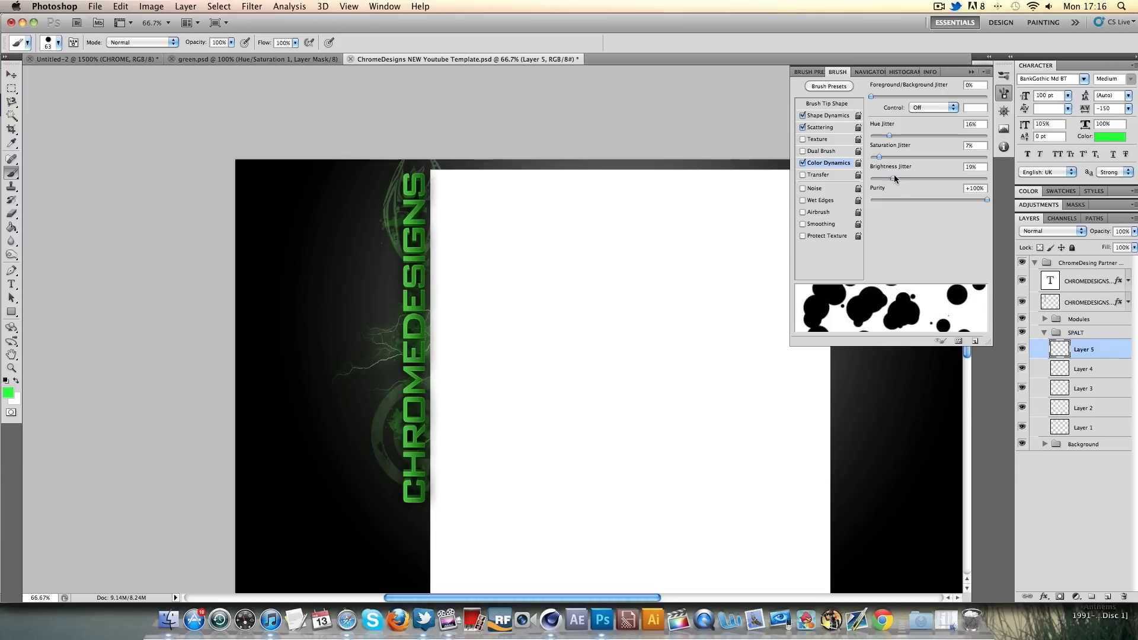
left_click_drag(893, 178, 876, 179)
mouse_move(408, 279)
left_mouse_down()
mouse_move(343, 374)
mouse_move(332, 219)
left_mouse_up()
key("super+z")
left_click_drag(898, 178, 988, 178)
mouse_move(362, 295)
left_mouse_down()
mouse_move(387, 342)
mouse_move(381, 423)
mouse_move(375, 181)
left_mouse_up()
key("super+z")
Set the brush's brightness jitter to 56% and check it with a test stroke beside the lettering, undoing the stroke
left_click_drag(949, 178, 934, 180)
left_click_drag(363, 249, 356, 418)
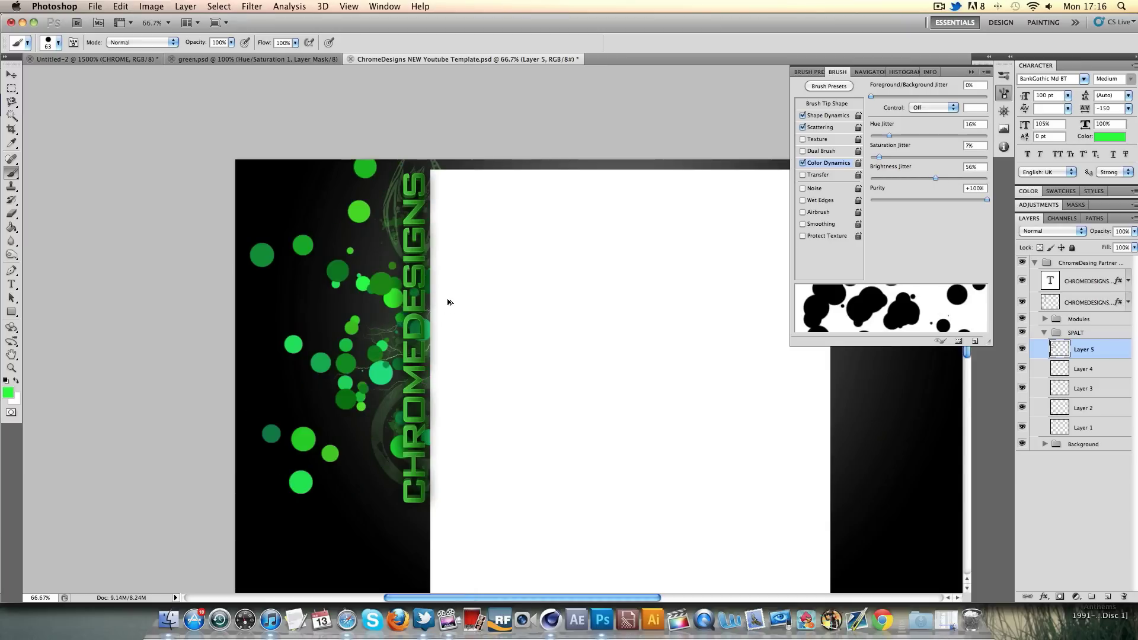
key("super+z")
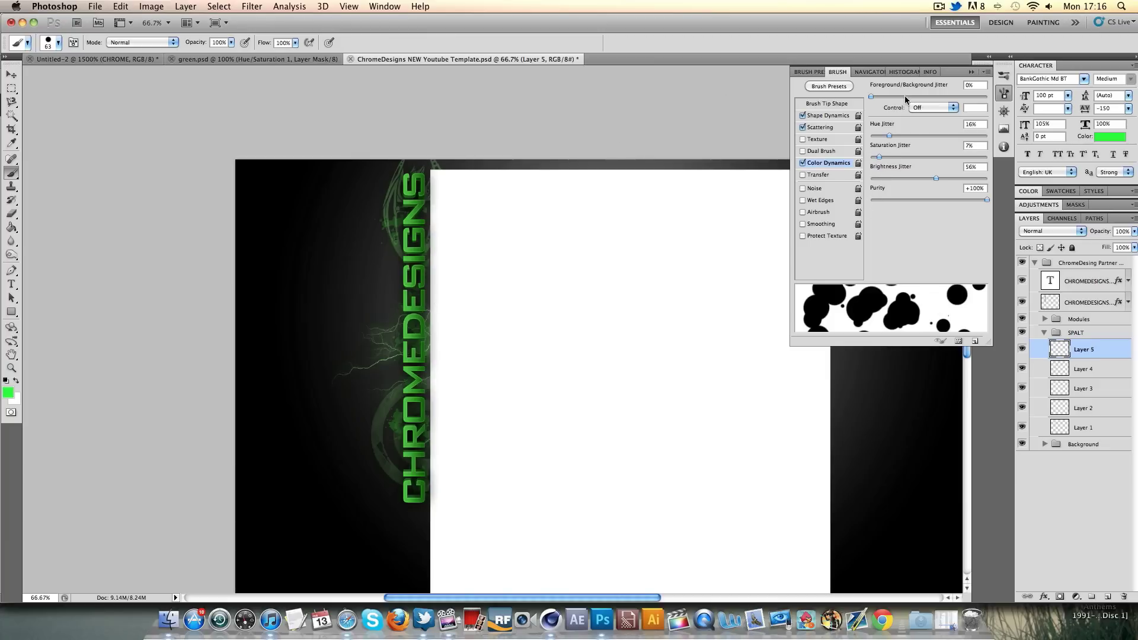
left_click(967, 73)
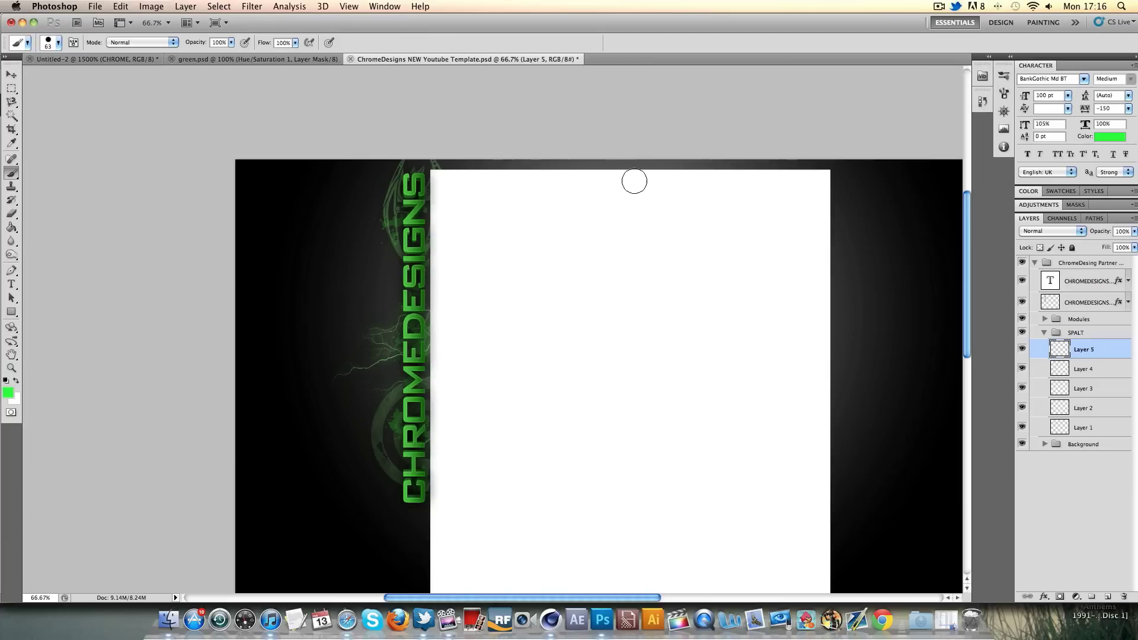
Paint scattered green circles along the full height of the CHROMEDESIGNS lettering on Layer 5, undoing the first stroke and painting again
mouse_move(378, 175)
left_mouse_down()
mouse_move(394, 218)
mouse_move(395, 501)
left_mouse_up()
key("super+z")
mouse_move(404, 462)
left_mouse_down()
mouse_move(410, 229)
mouse_move(398, 241)
mouse_move(395, 362)
left_mouse_up()
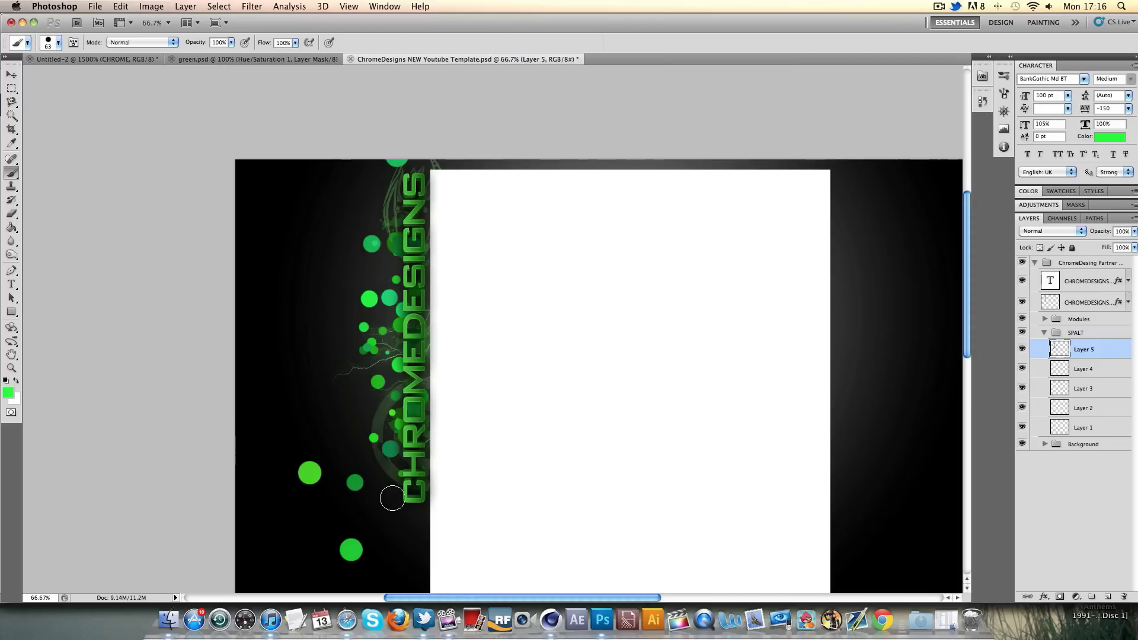
left_click_drag(405, 498, 394, 485)
left_click_drag(400, 269, 396, 199)
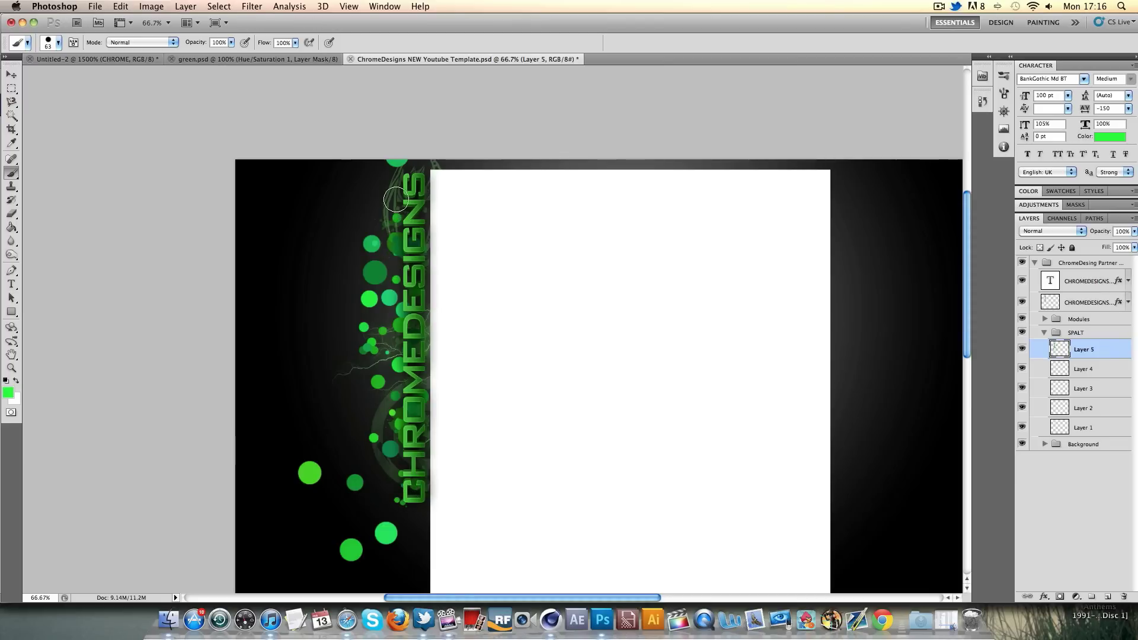
Paint a few more scattered green circles beside the lower half of the CHROMEDESIGNS lettering on Layer 5
left_click_drag(383, 411, 364, 394)
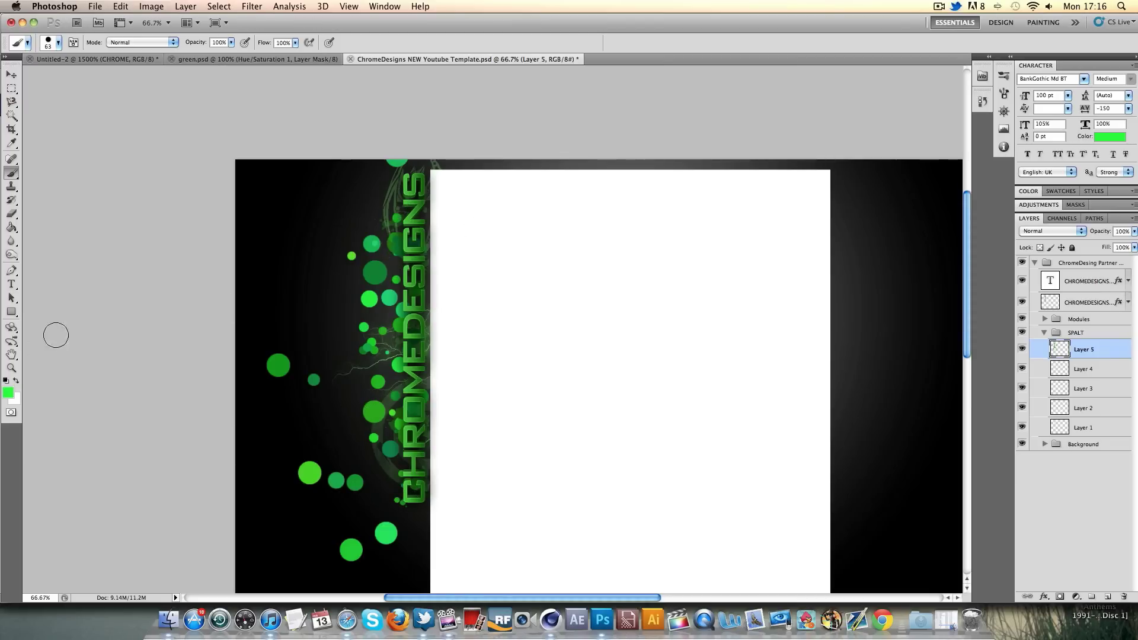
Try the Overlay blend mode on Layer 5 and return the layer to Normal
mouse_move(1031, 219)
left_mouse_down()
mouse_move(1060, 232)
mouse_move(1036, 227)
left_mouse_up()
left_click(1036, 231)
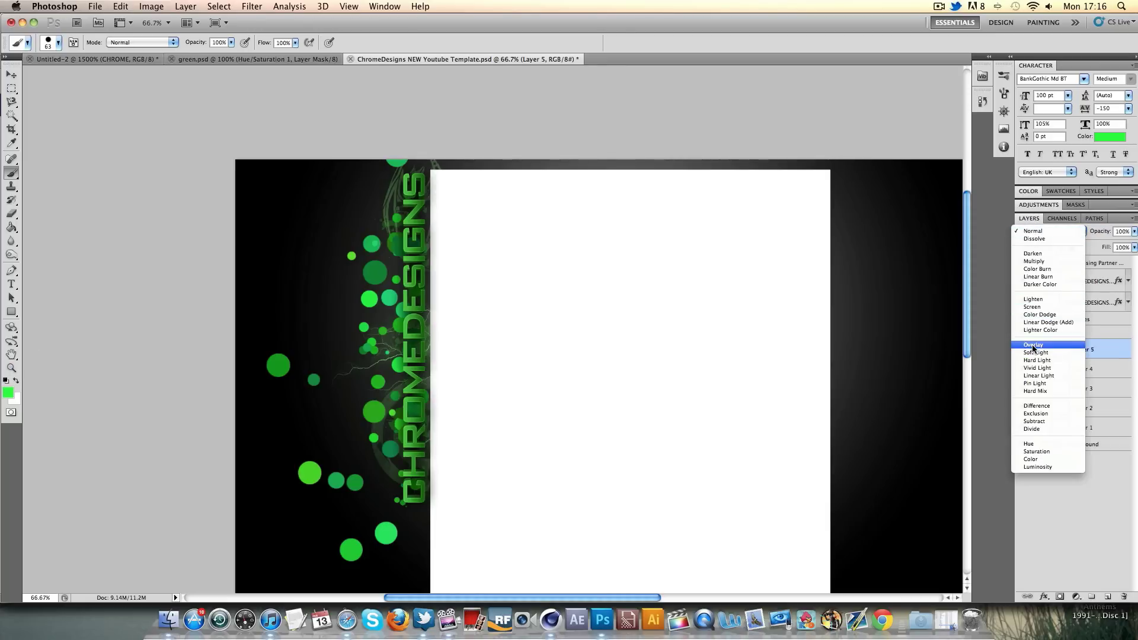
key("Escape")
left_click(11, 368)
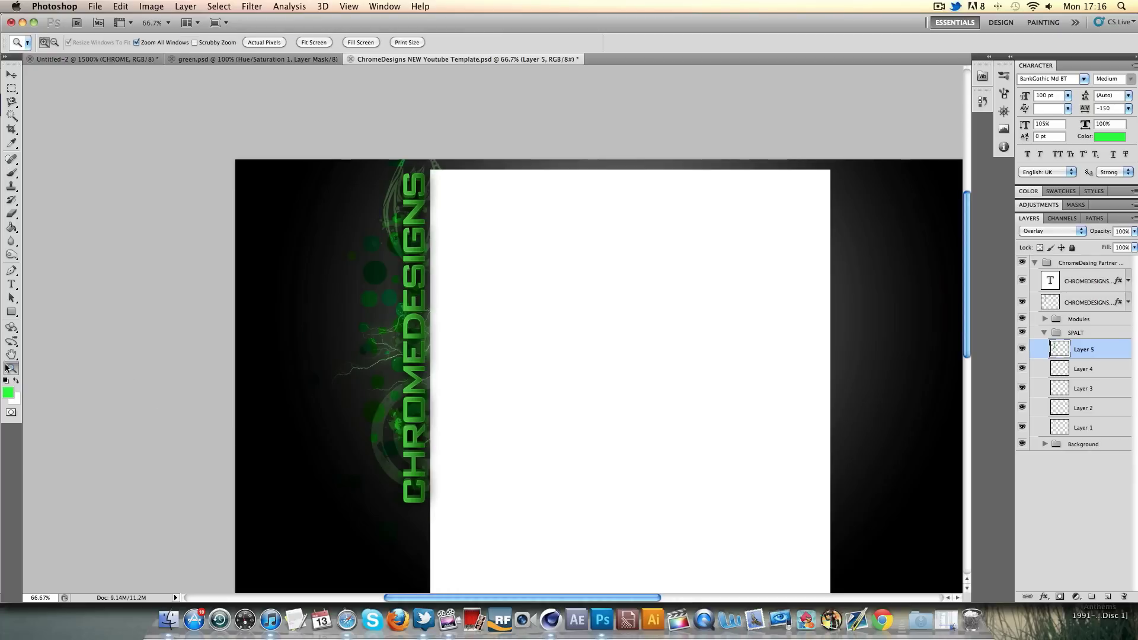
right_click(357, 315)
left_click(375, 332)
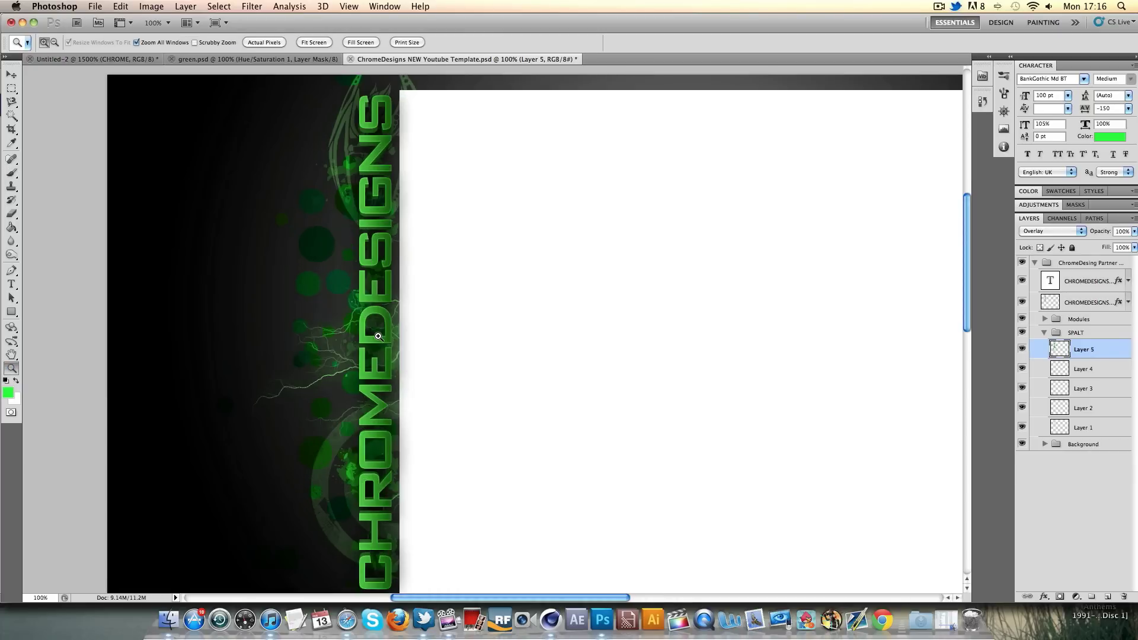
scroll(378, 336, "up", 1)
left_click(1064, 231)
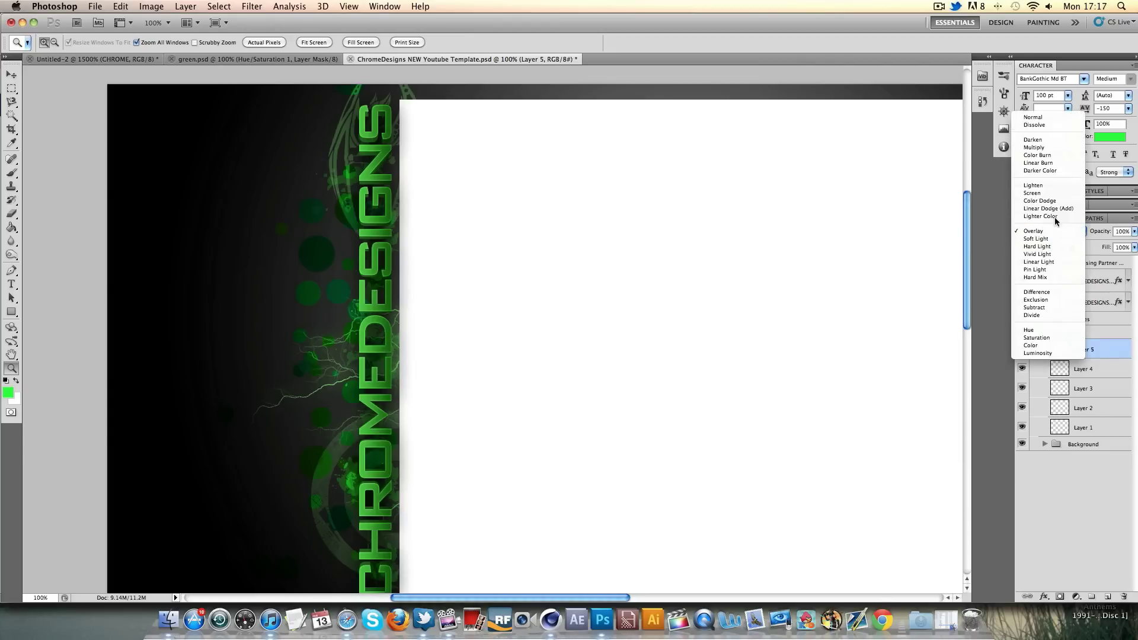
left_click(1032, 118)
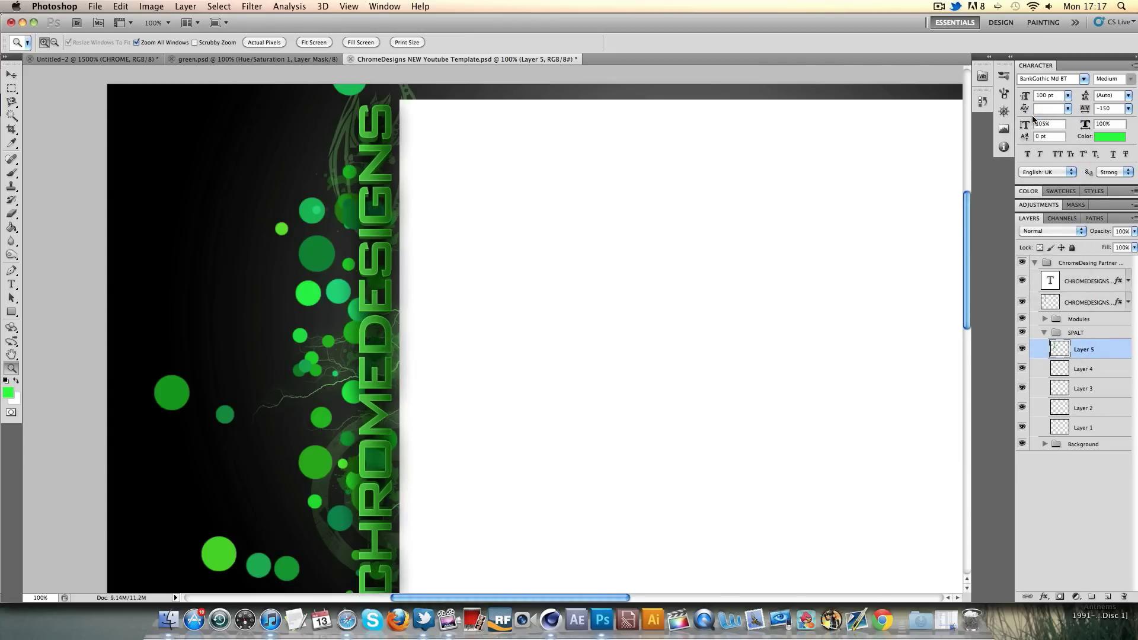
Lower the opacity of the green circles on Layer 5 to 15%
left_click(1133, 232)
left_click_drag(1128, 243, 1077, 250)
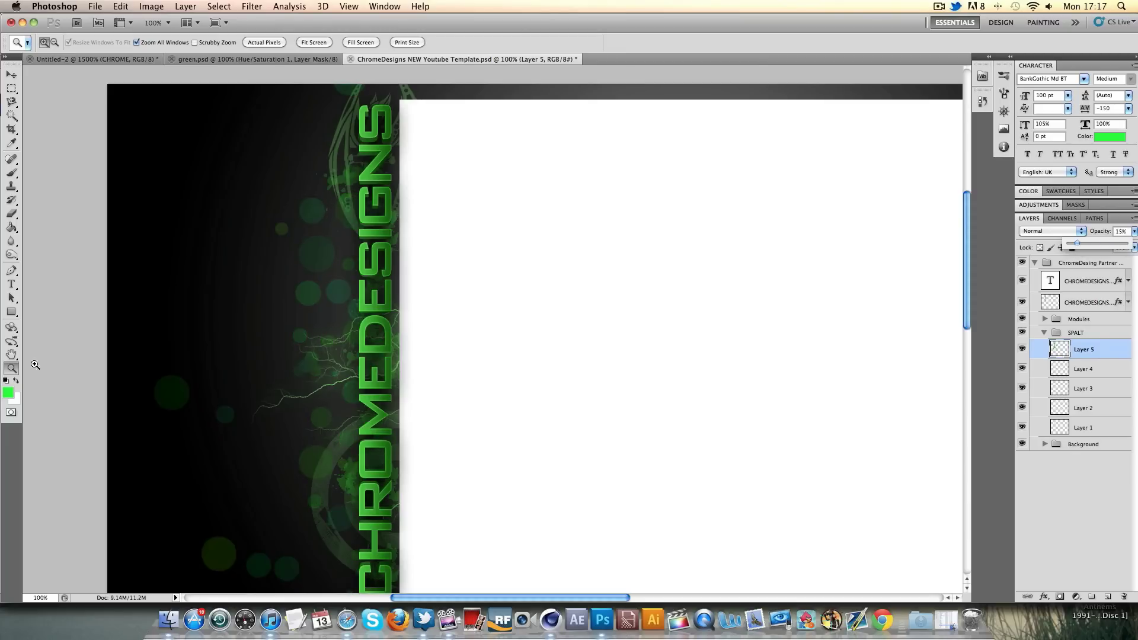
right_click(338, 341)
left_click(347, 344)
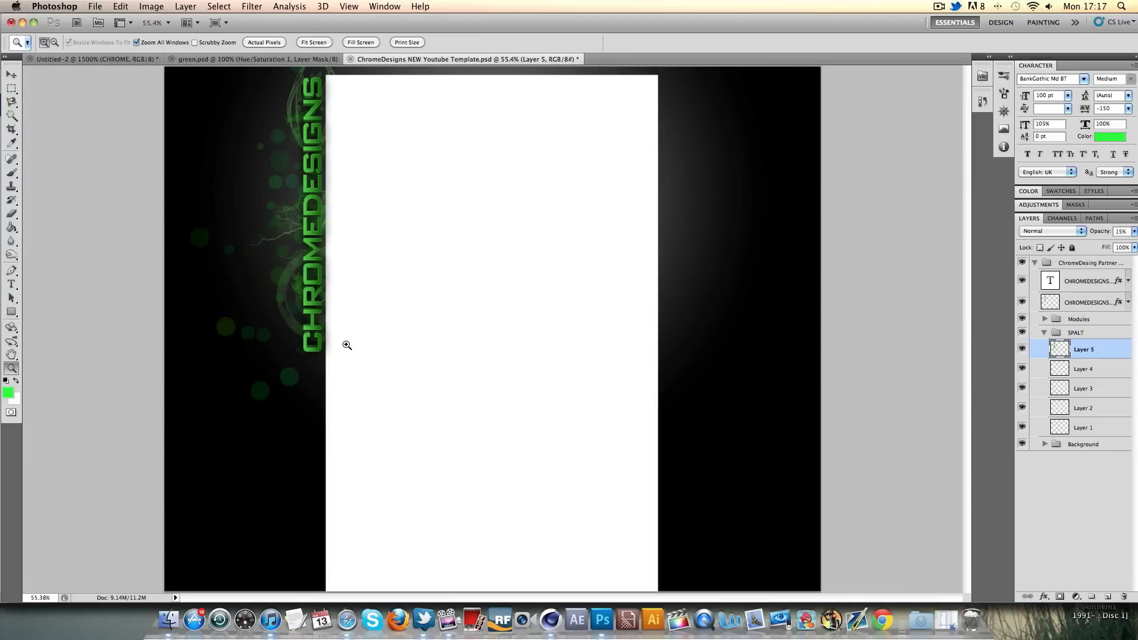
left_click(337, 374)
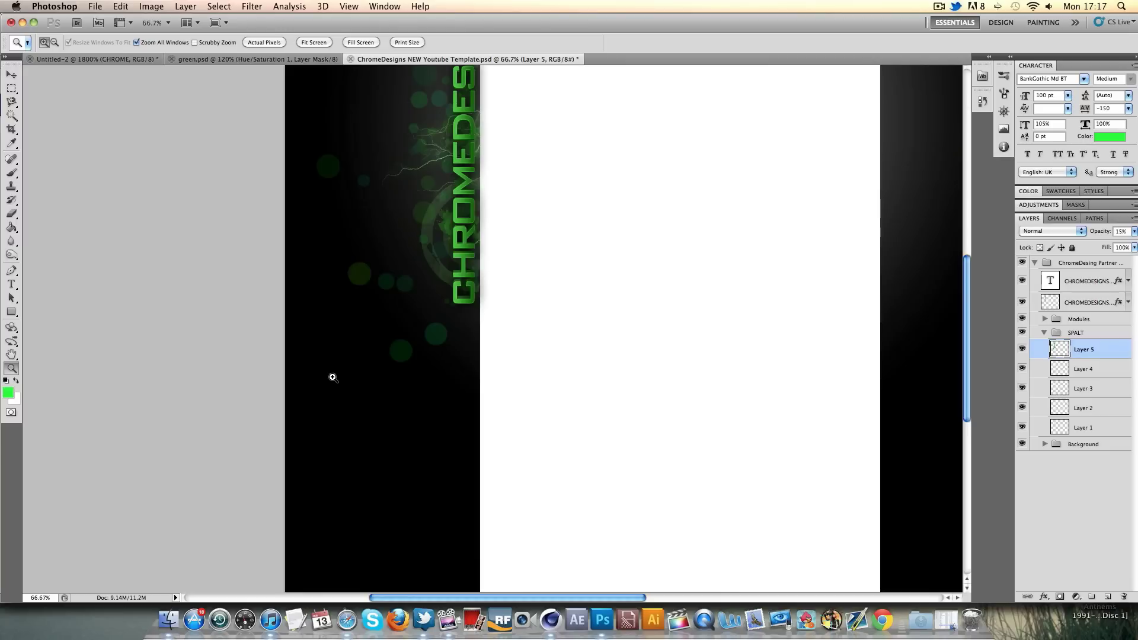
left_click(543, 237)
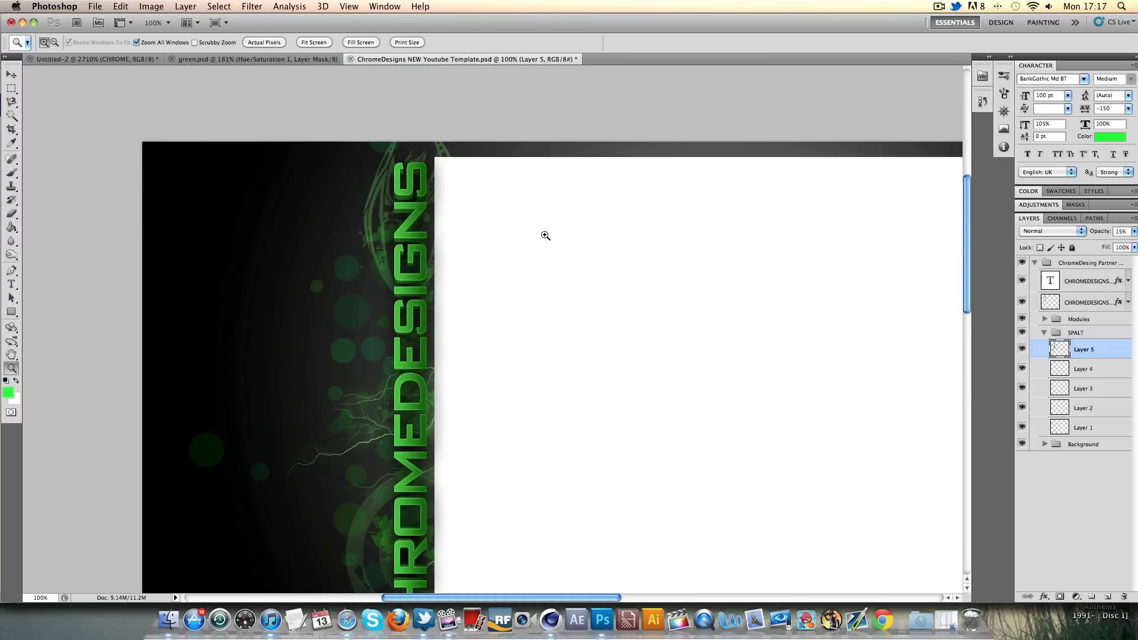
Add a new empty layer above the Background layer inside the Background group
left_click(1044, 445)
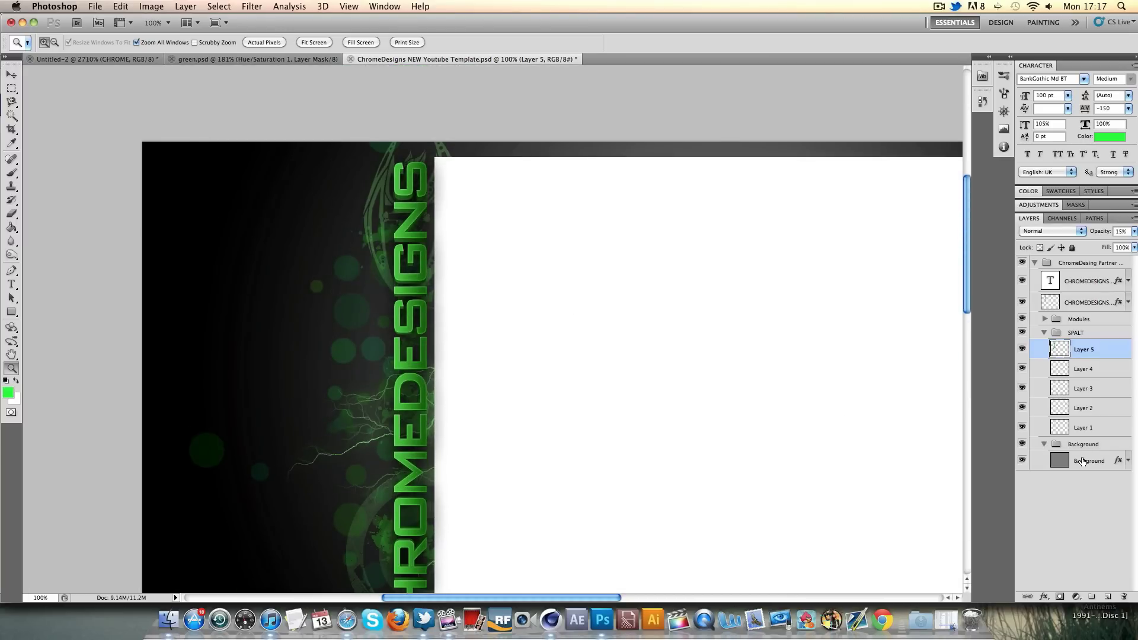
left_click(1077, 461)
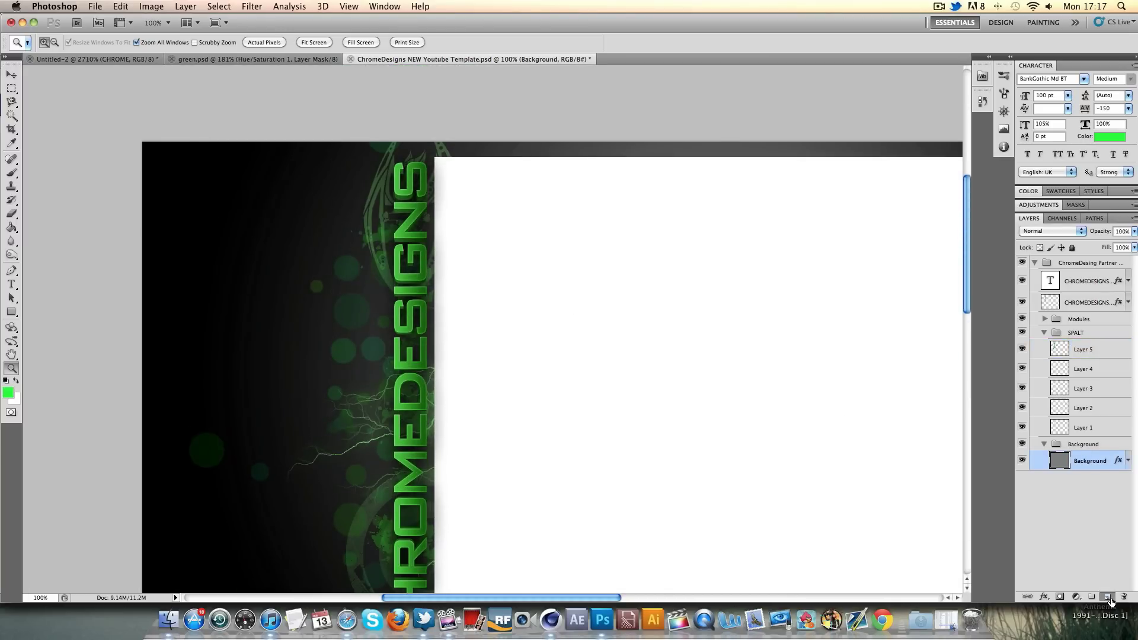
left_click(1107, 597)
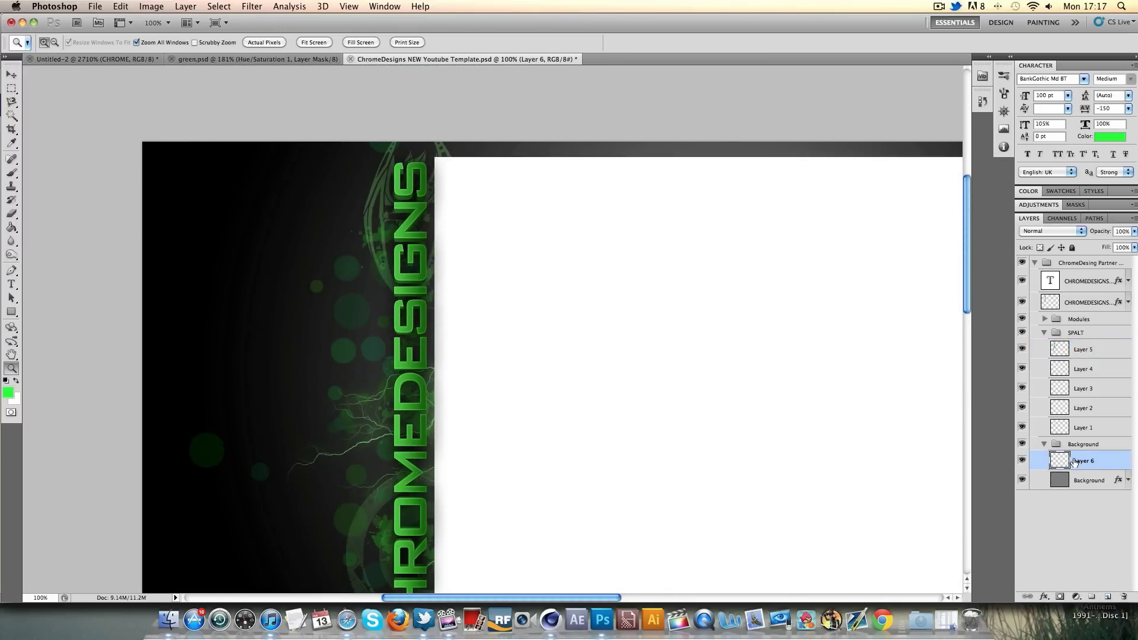
Set the foreground colour to black and render Clouds on the new layer in the Background group
left_click(11, 227)
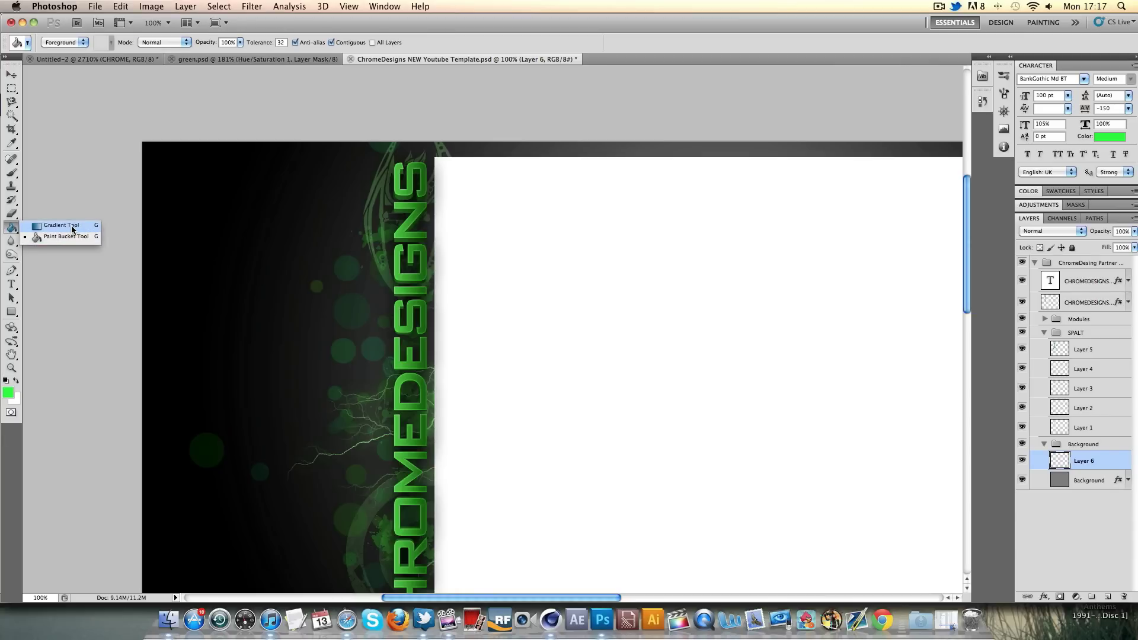
left_click(64, 194)
left_click(7, 391)
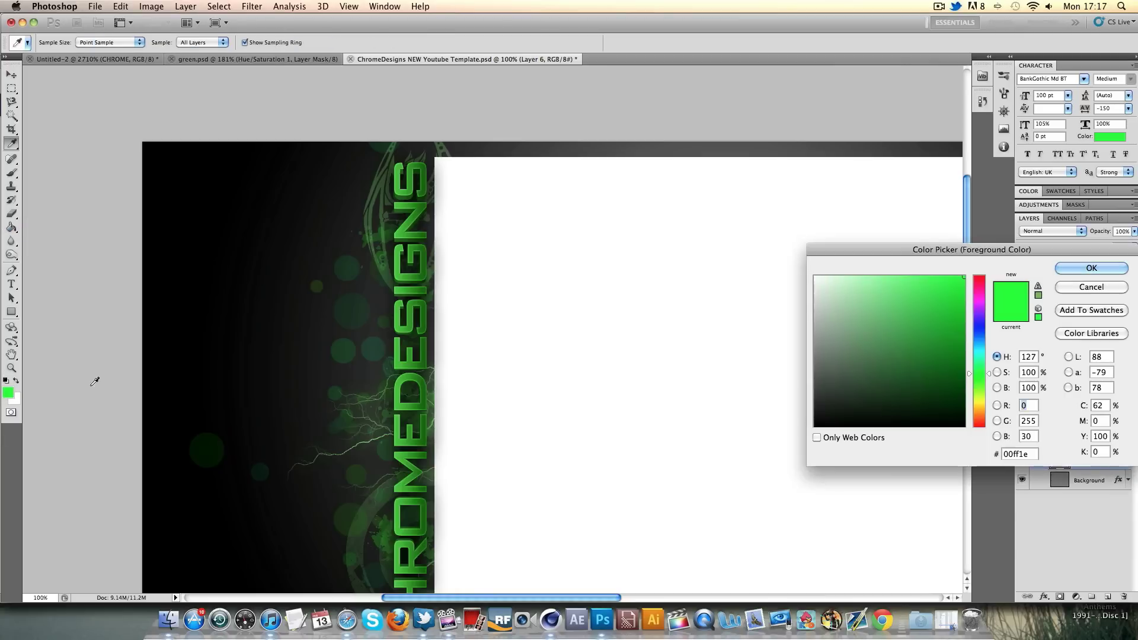
left_click(93, 381)
left_click(1083, 267)
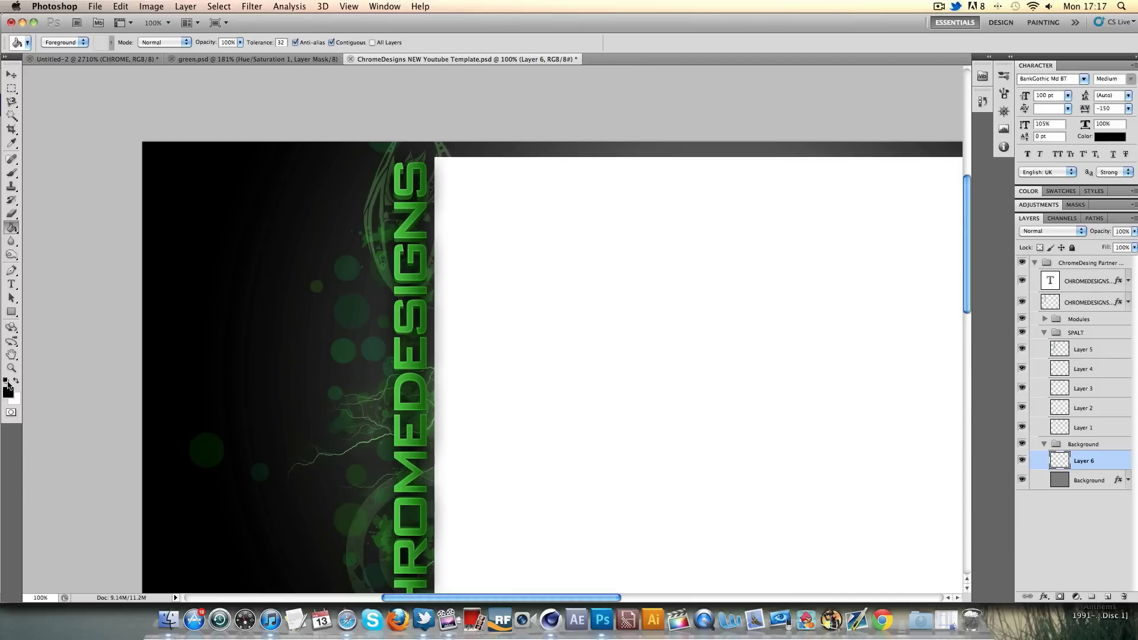
left_click(252, 7)
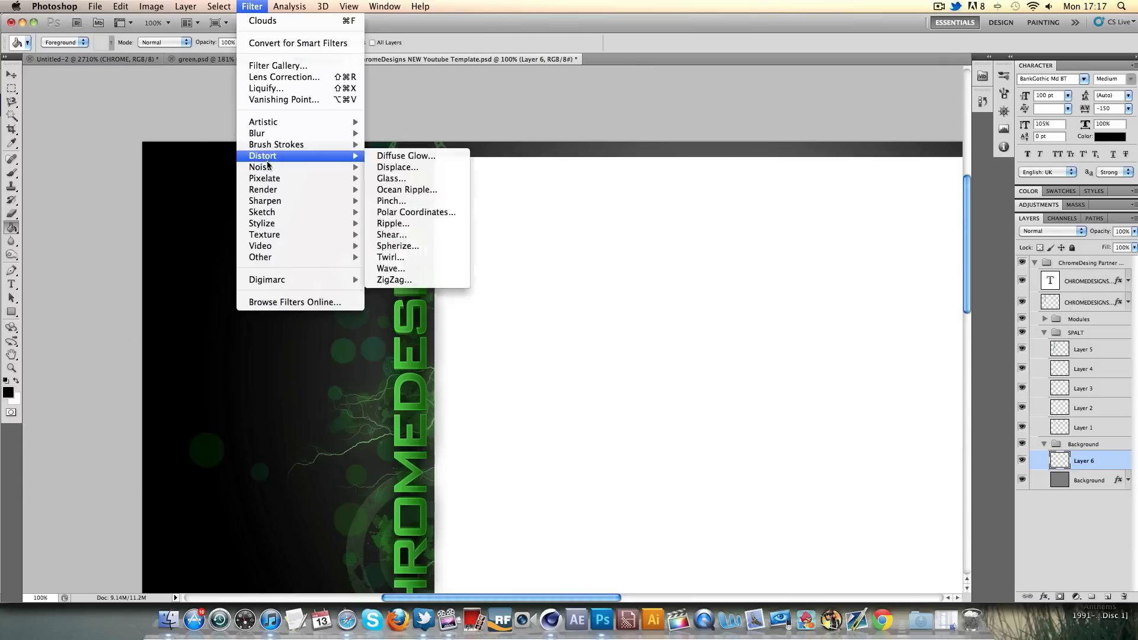
mouse_move(275, 191)
left_click(425, 200)
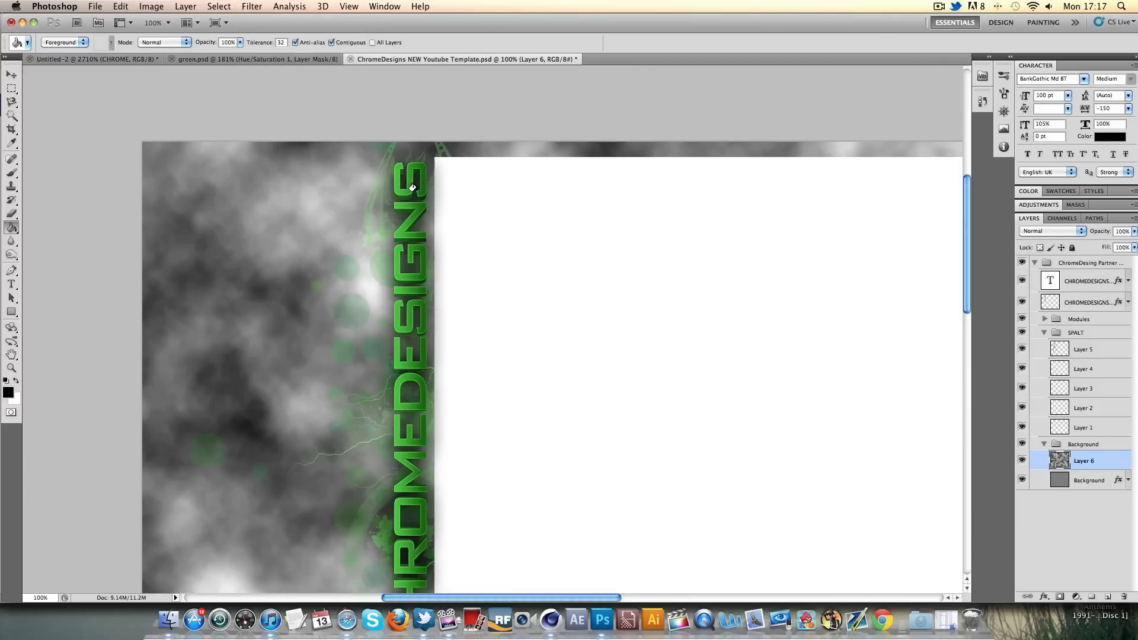
Set the clouds layer's blend mode to Overlay and check the result around the lettering
left_click(11, 367)
right_click(254, 324)
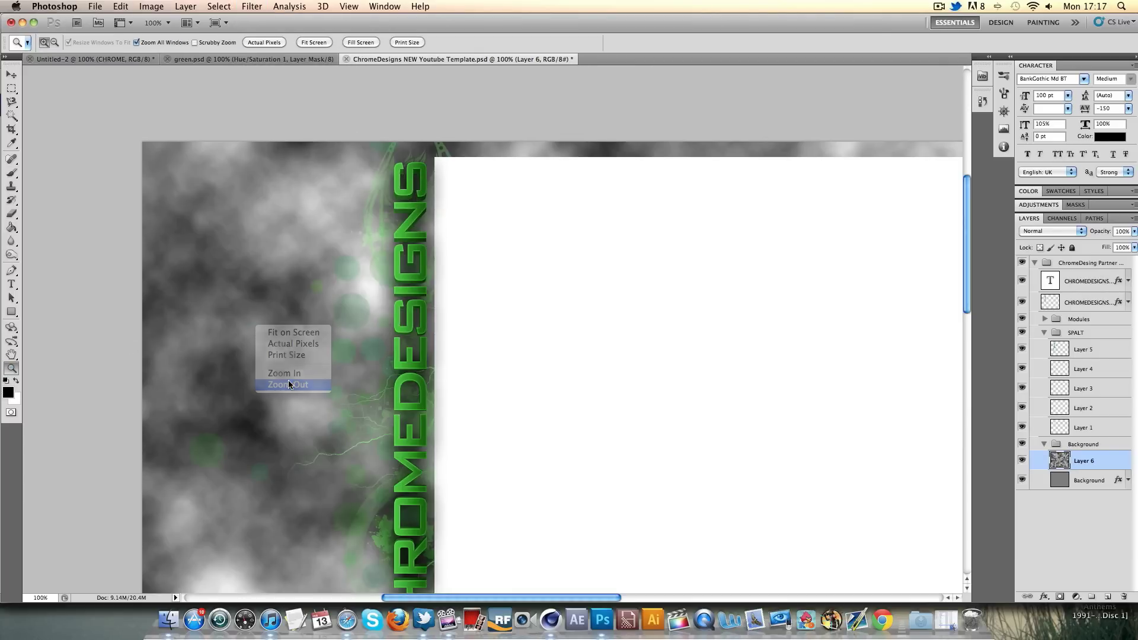
left_click(288, 382)
left_click(1052, 231)
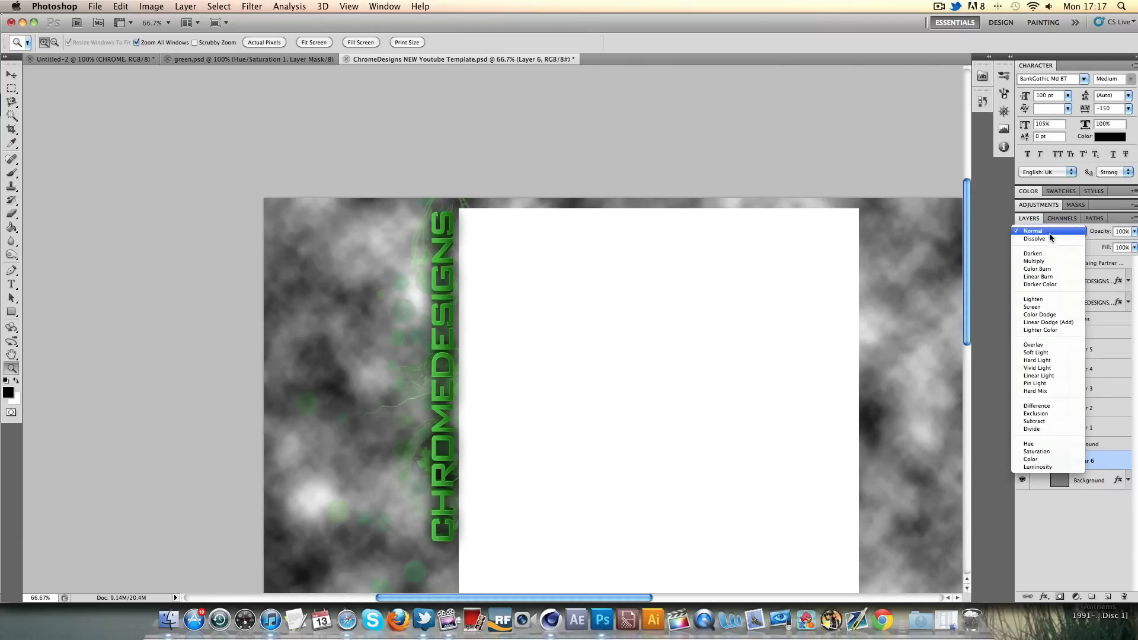
left_click(1044, 351)
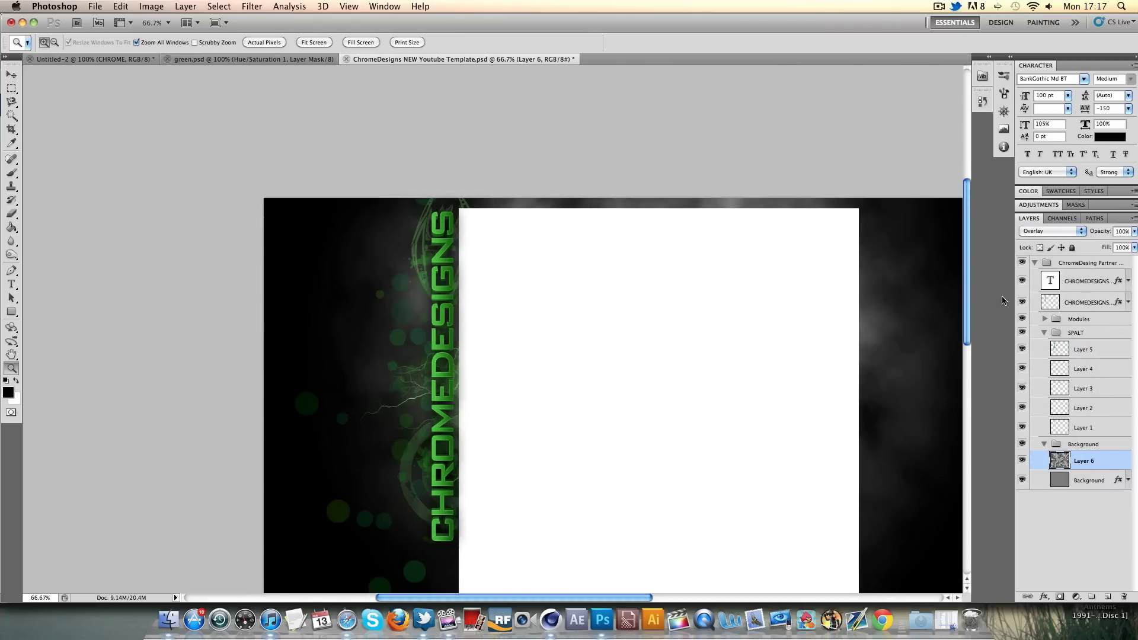
scroll(460, 313, "down", 3)
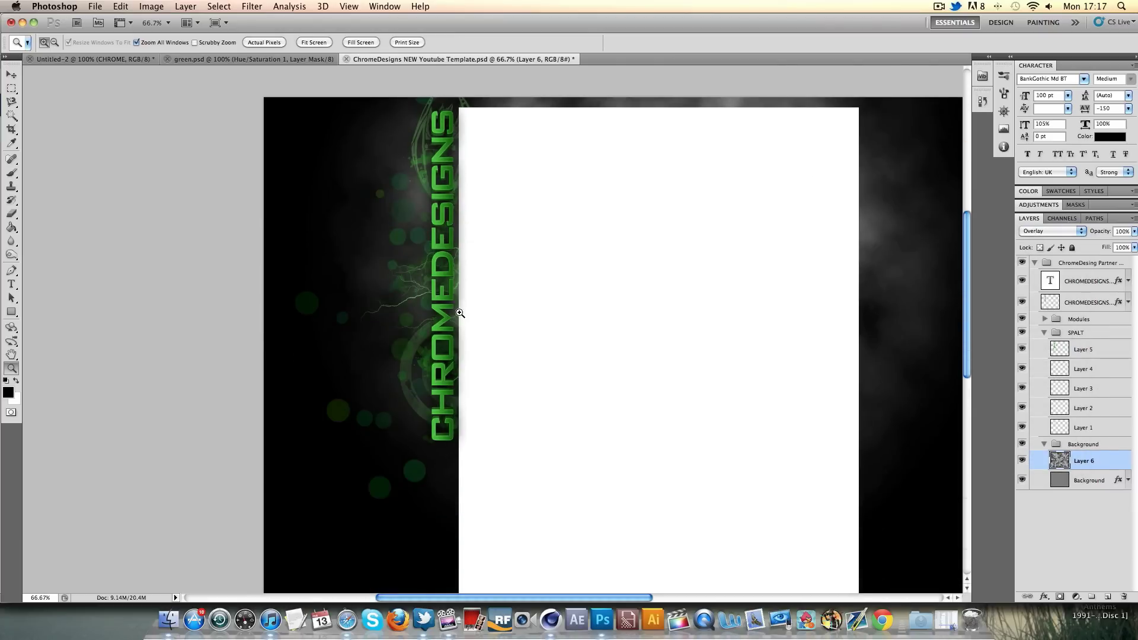
left_click(393, 256)
left_click(433, 262)
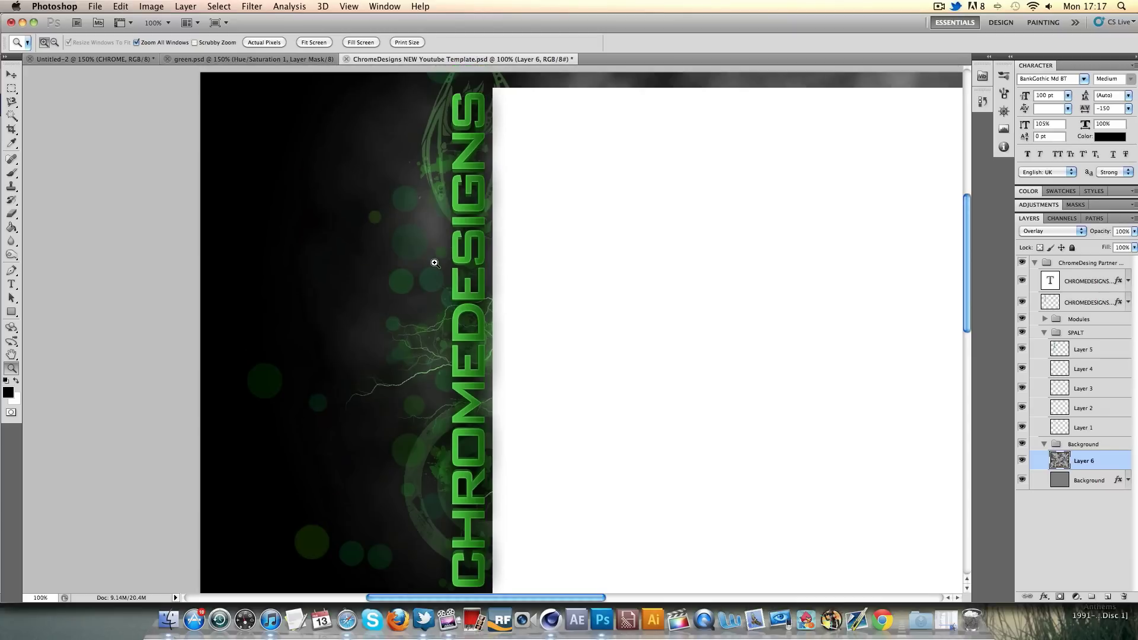
right_click(434, 262)
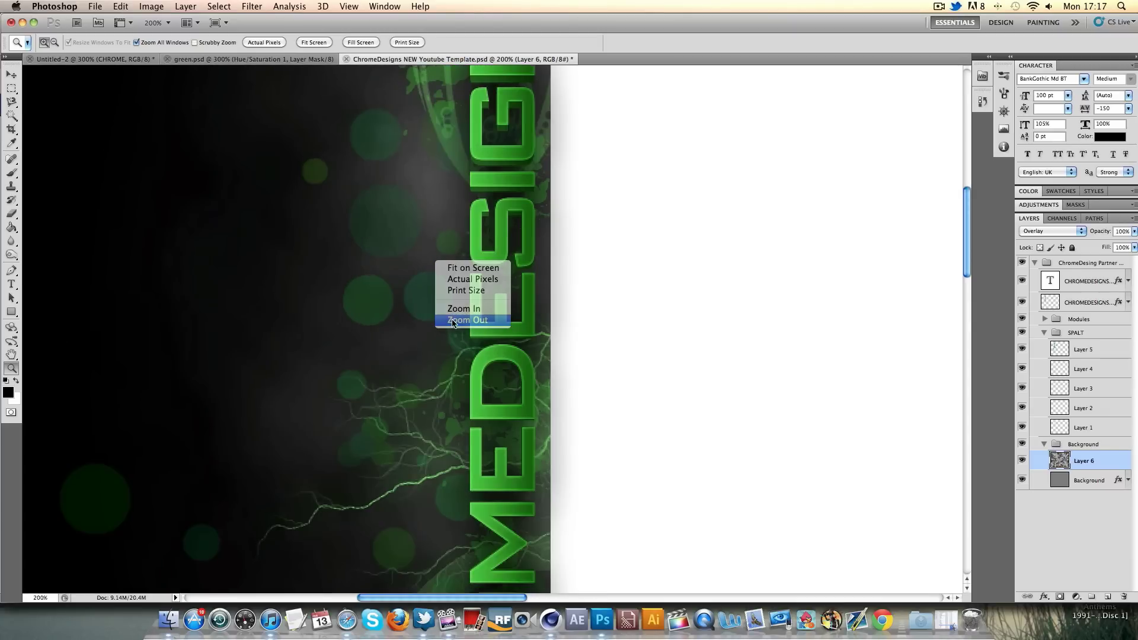
left_click(460, 320)
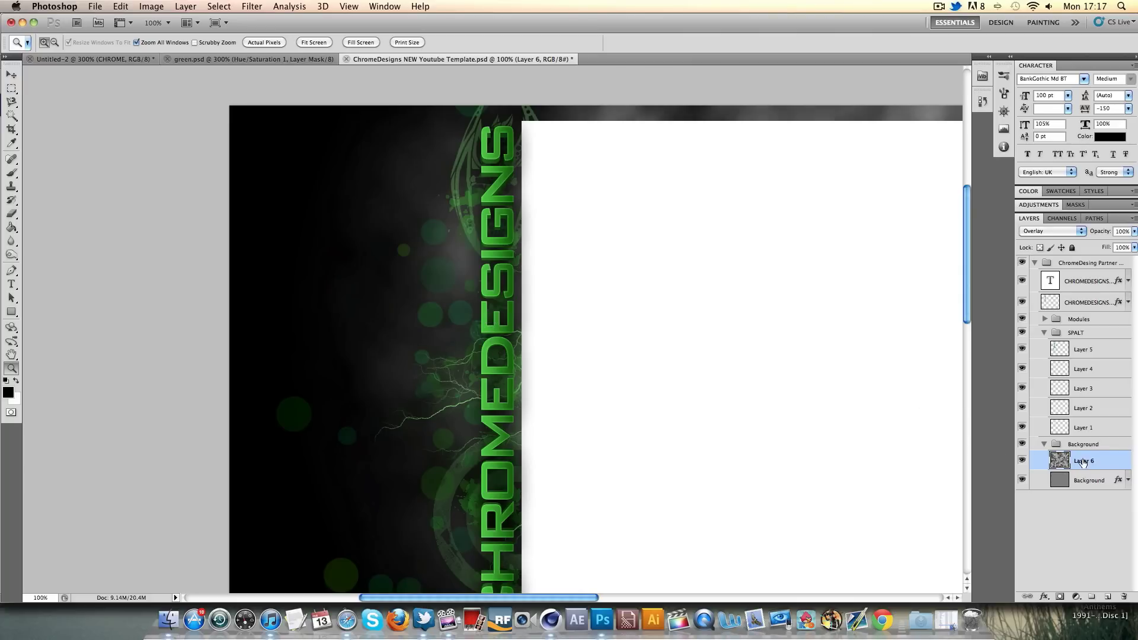
Move the clouds layer out of the Background group to the top of the layer stack, keeping Overlay blending
left_click_drag(1086, 462, 1091, 260)
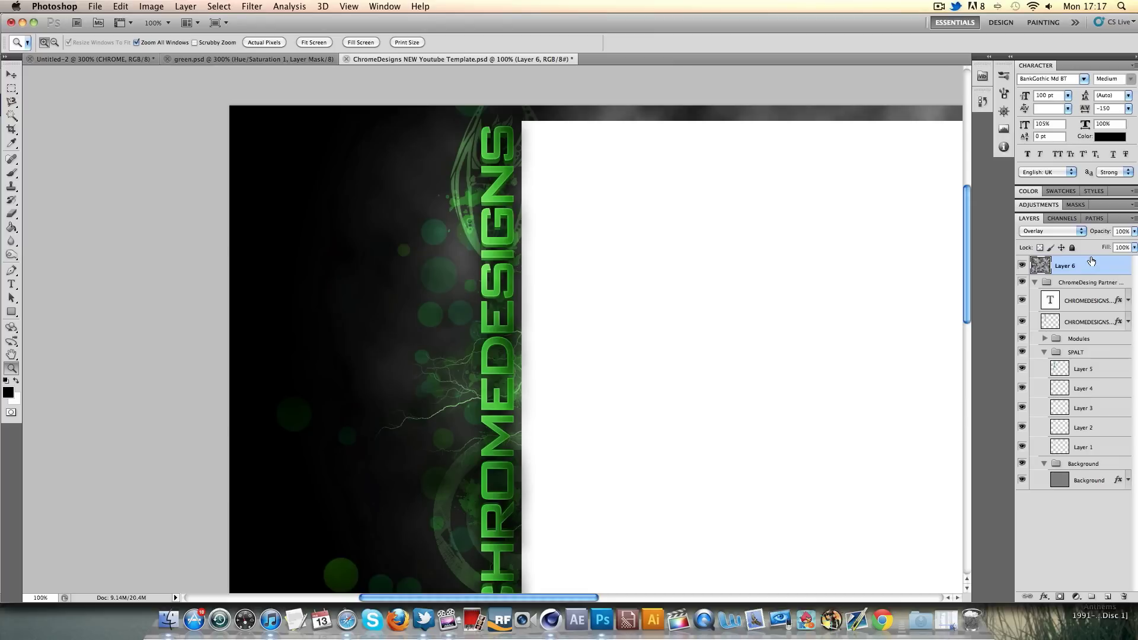
left_click(1078, 231)
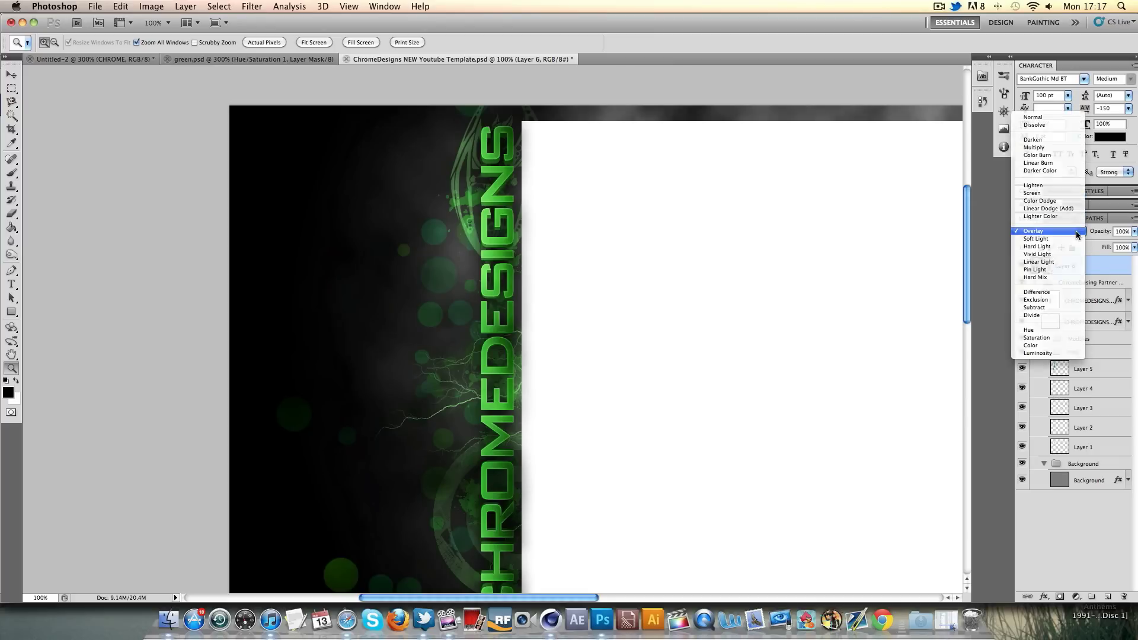
left_click(1076, 230)
left_click_drag(493, 289, 492, 289)
right_click(496, 287)
left_click(520, 297)
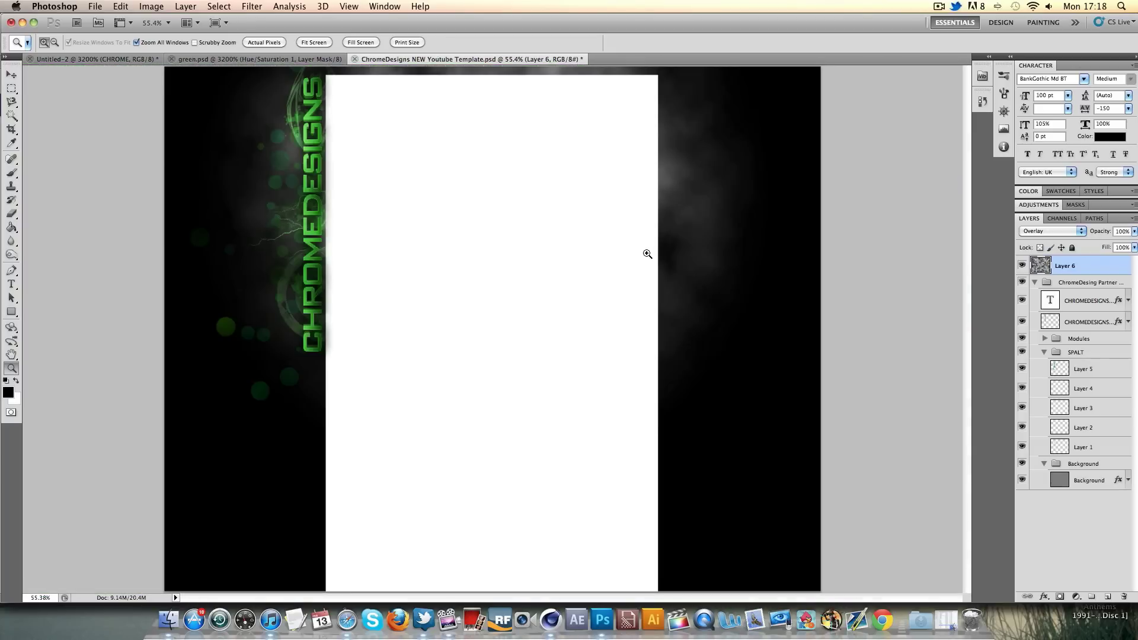
left_click(304, 205)
left_click(522, 361)
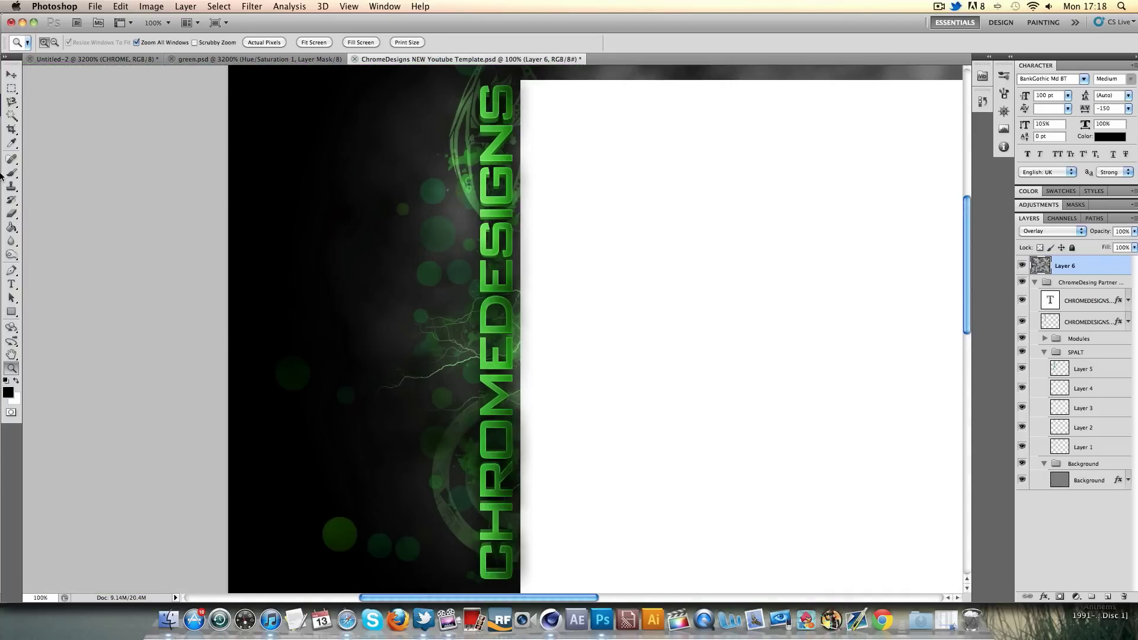
left_click(11, 74)
mouse_move(441, 214)
left_mouse_down()
mouse_move(423, 196)
mouse_move(458, 206)
left_mouse_up()
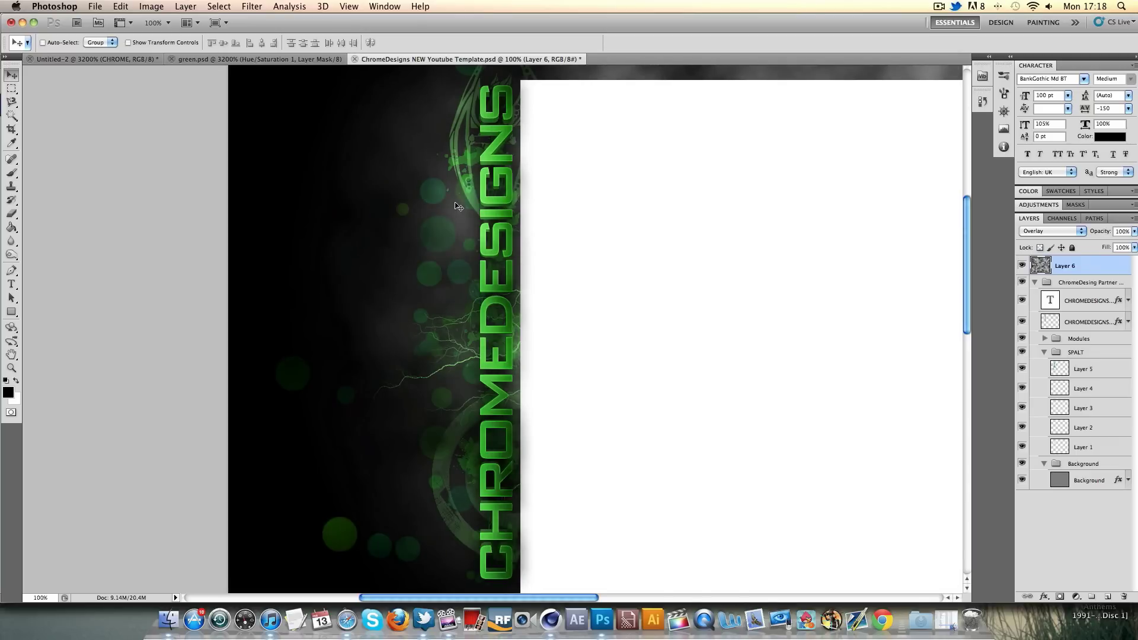
Add a Hue/Saturation adjustment layer above the clouds layer and turn on Colorize to tint the whole design green
left_click(1075, 597)
left_click(1064, 467)
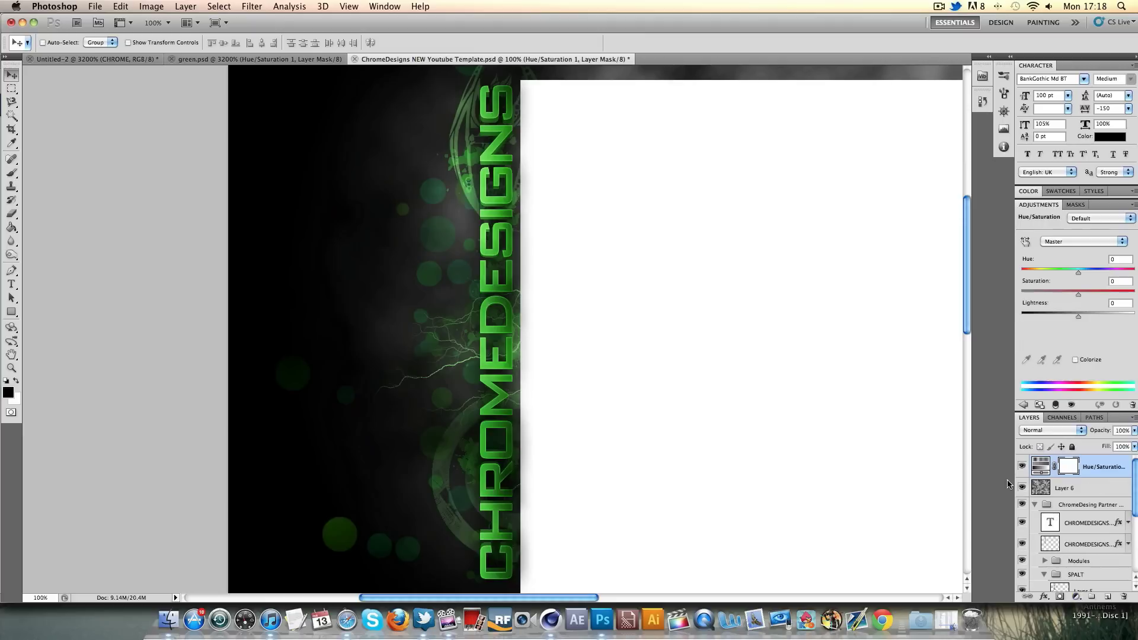
scroll(592, 332, "right", 2)
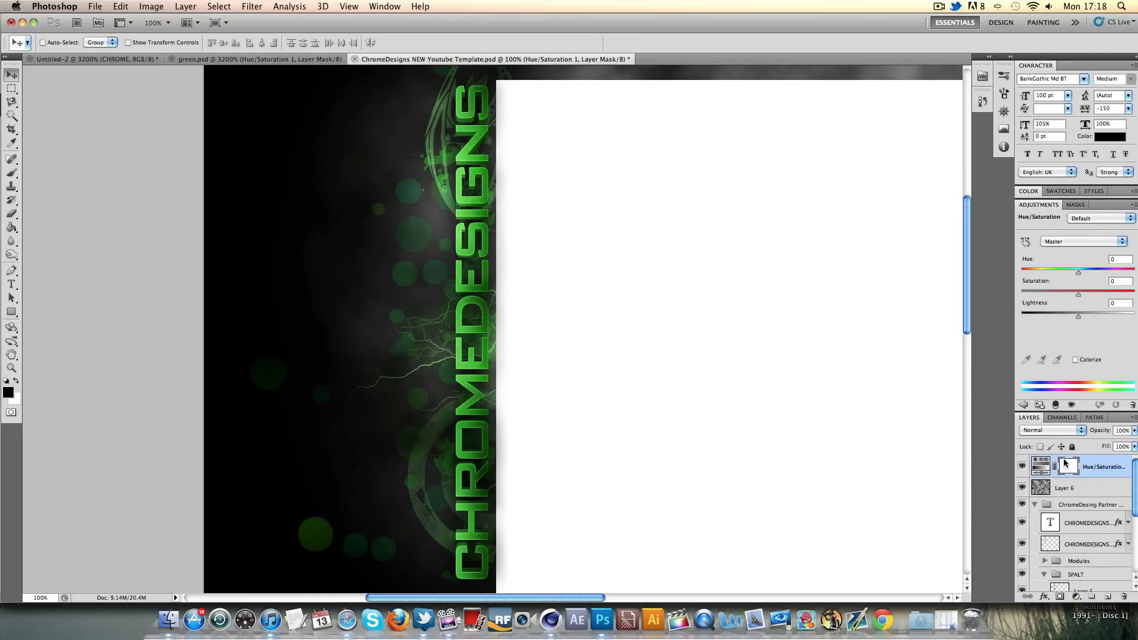
left_click(1075, 360)
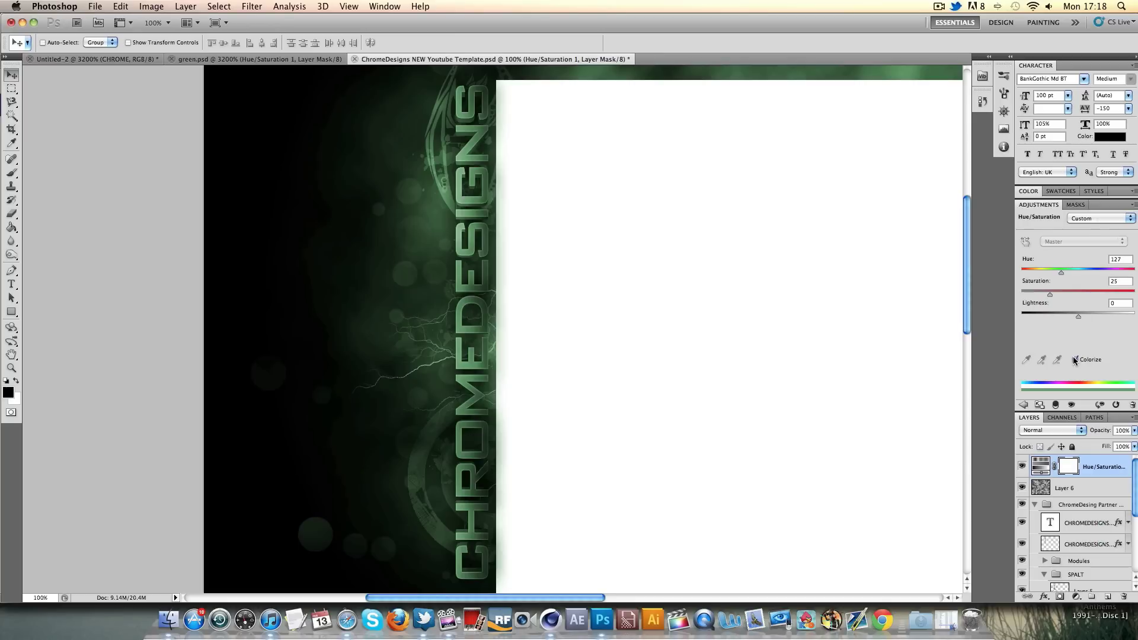
left_click(11, 369)
right_click(317, 321)
left_click(330, 385)
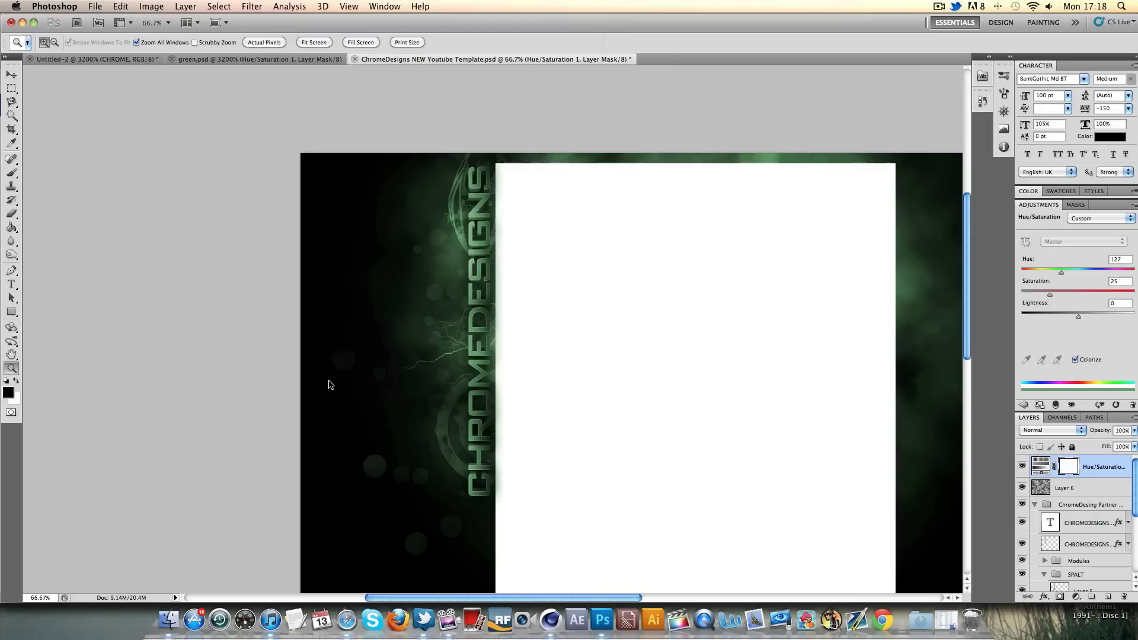
left_click_drag(534, 598, 563, 595)
left_click(349, 327)
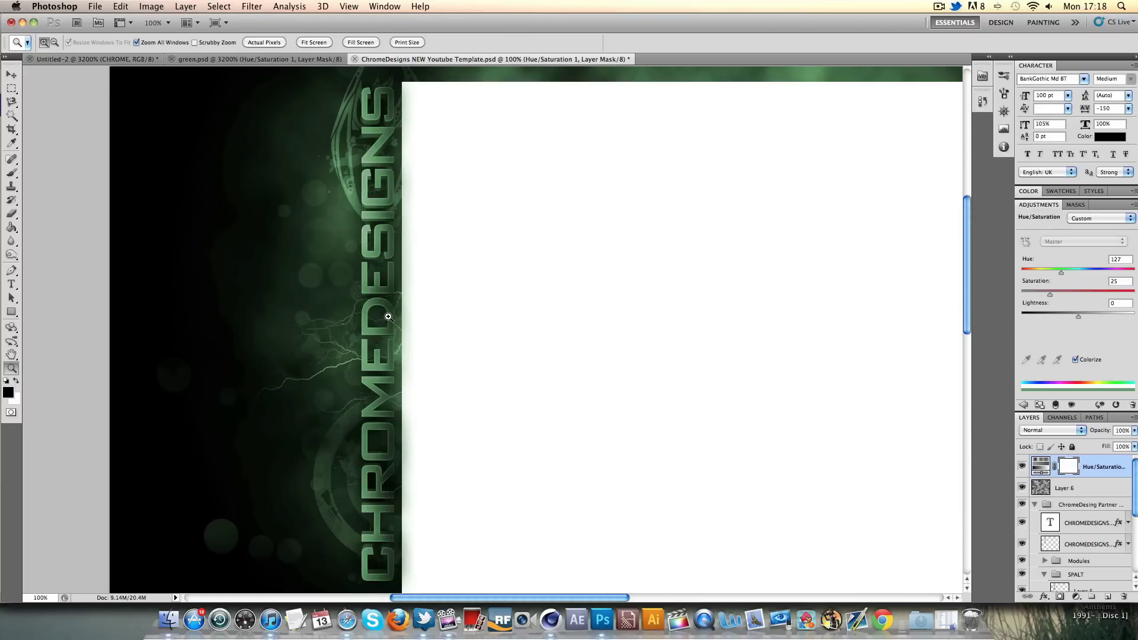
Compare the design with and without the Hue/Saturation tint, and set the adjustment's hue to 115
left_click(1022, 466)
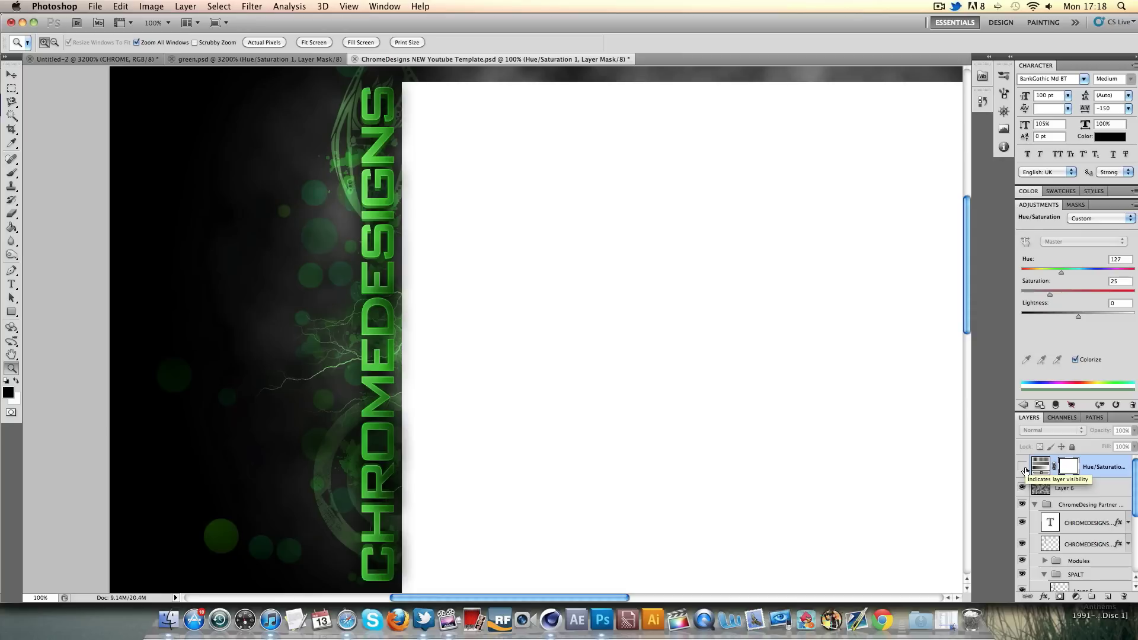
left_click(1023, 466)
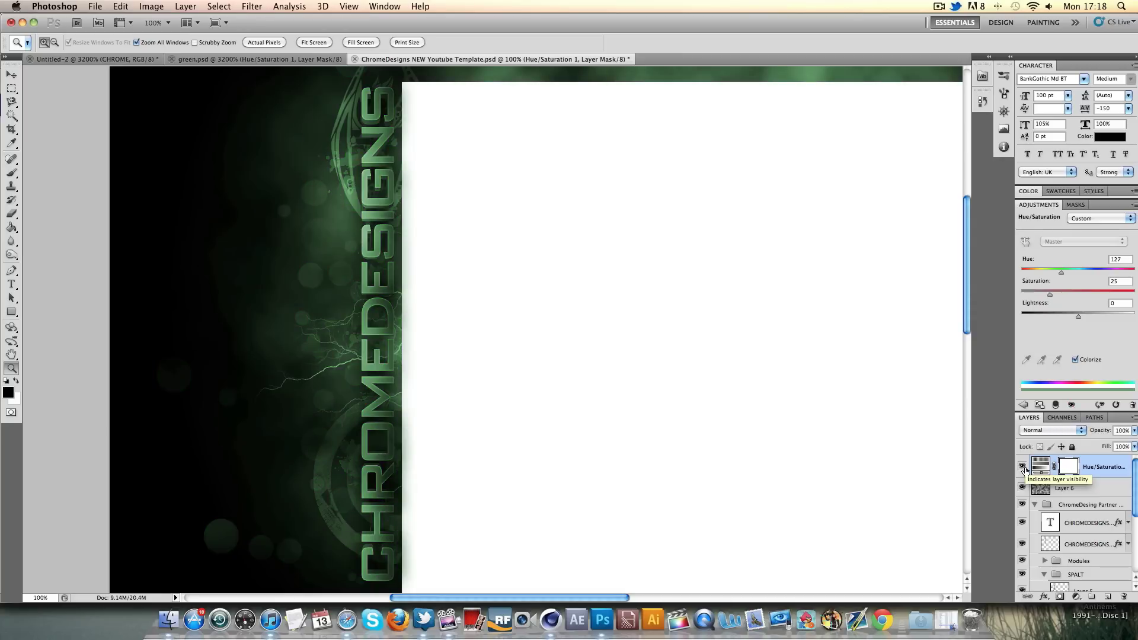
mouse_move(1061, 272)
left_mouse_down()
mouse_move(1136, 274)
mouse_move(1044, 287)
mouse_move(1060, 285)
left_mouse_up()
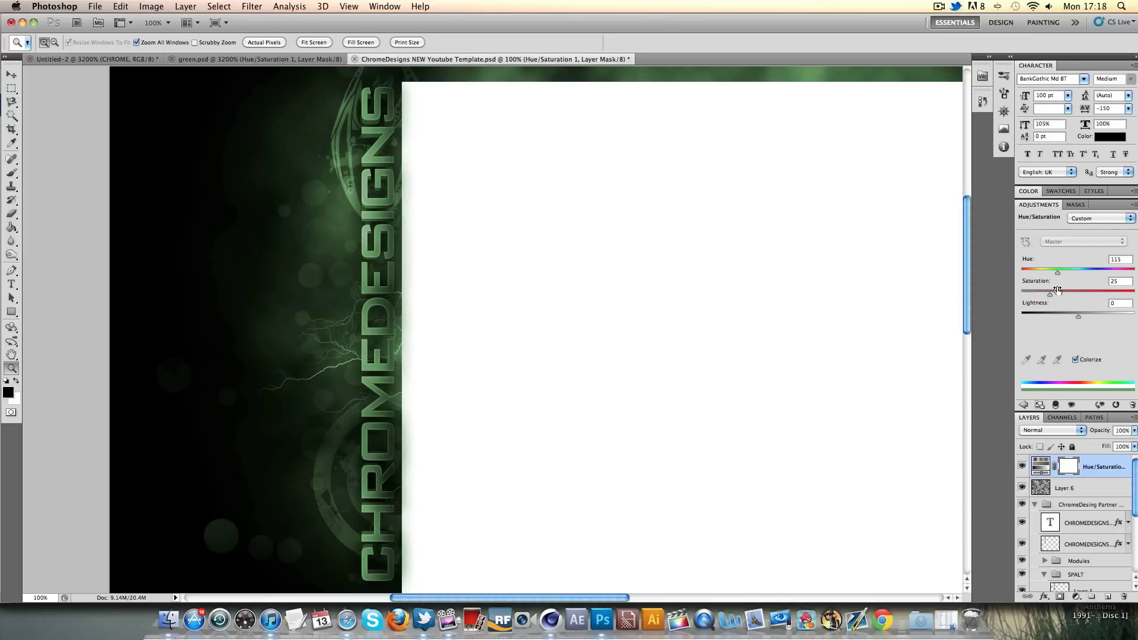
Try clipping the Hue/Saturation adjustment to the clouds layer only, and return it to affecting all layers below
left_click(1056, 405)
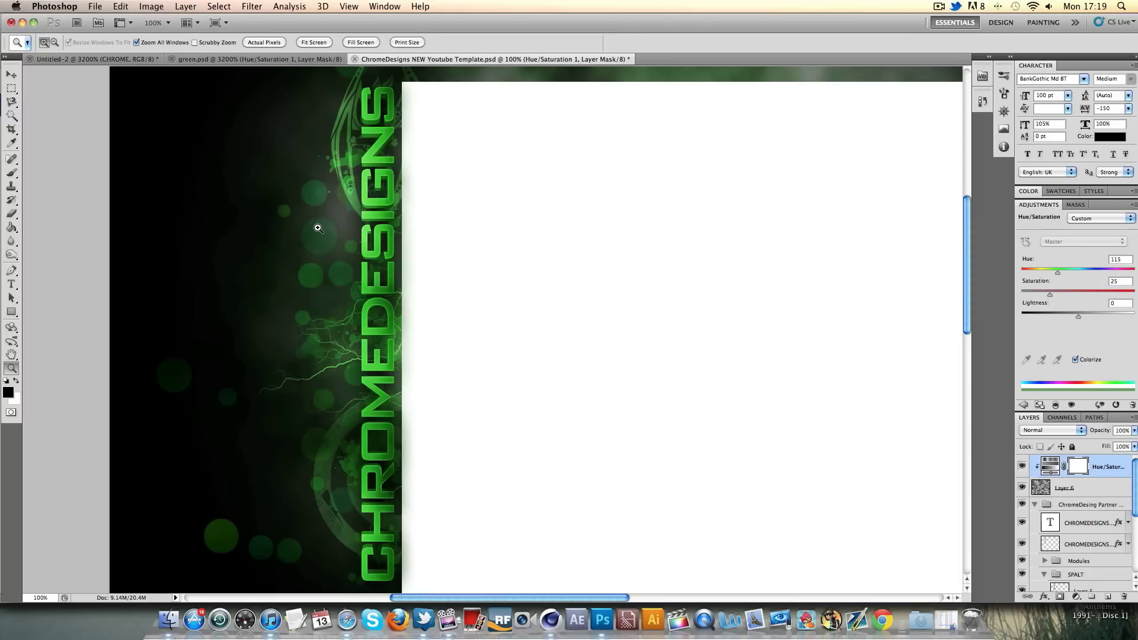
left_click(1055, 405)
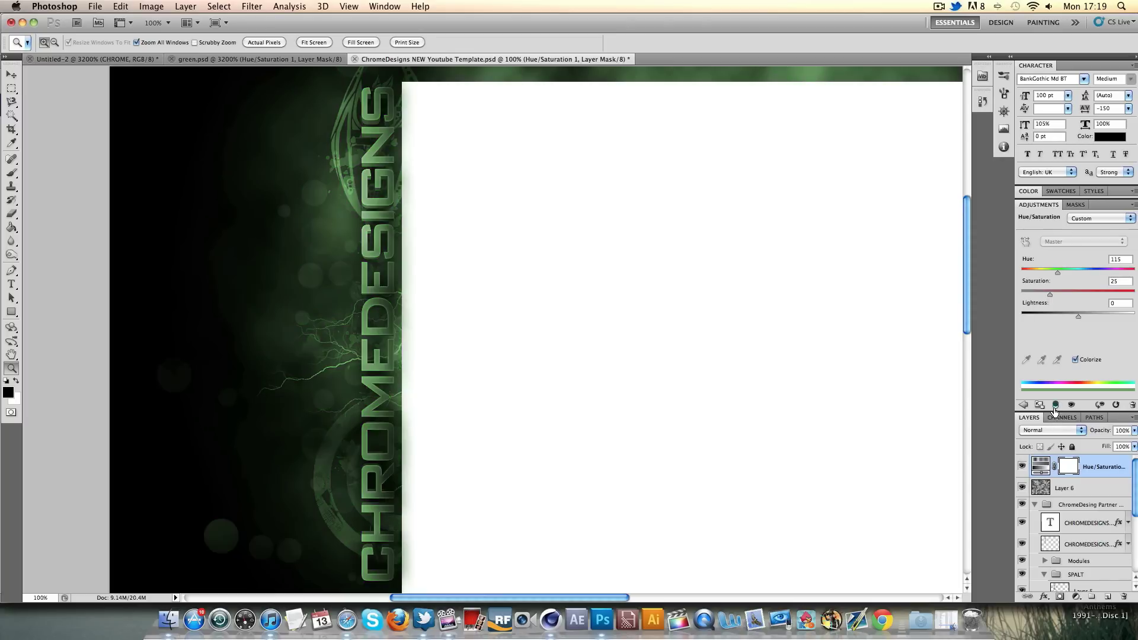
right_click(336, 327)
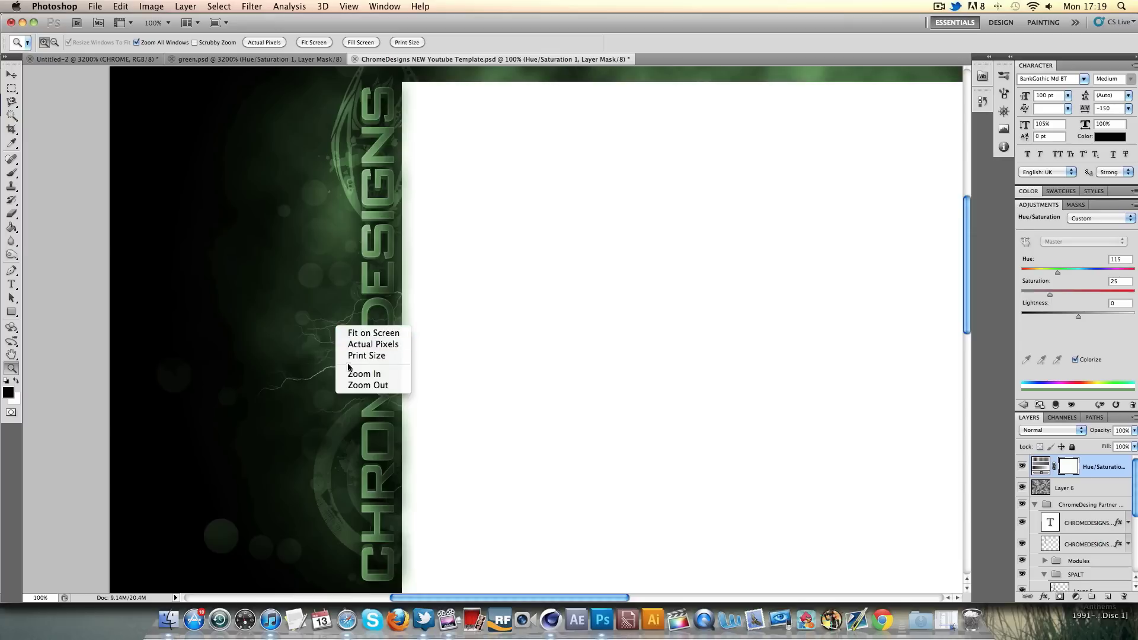
left_click(434, 242)
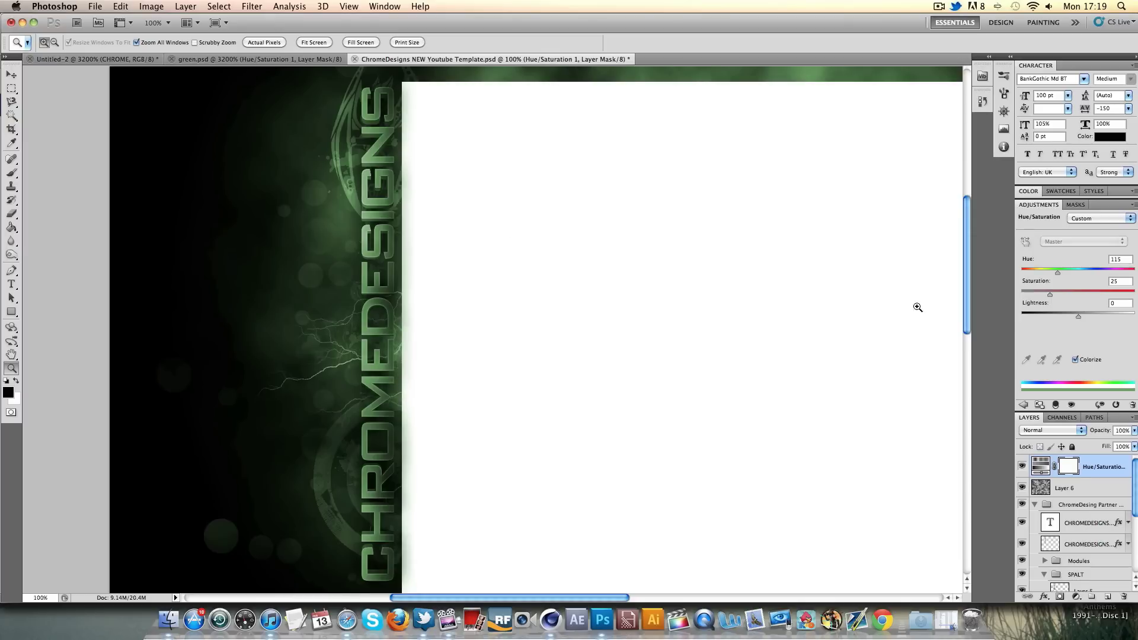
Set the Hue/Saturation adjustment's hue to 124, trying its layer opacity at 60% and restoring it to 100%
left_click_drag(1058, 273, 1072, 272)
left_click(1133, 430)
left_click_drag(1127, 441, 1103, 450)
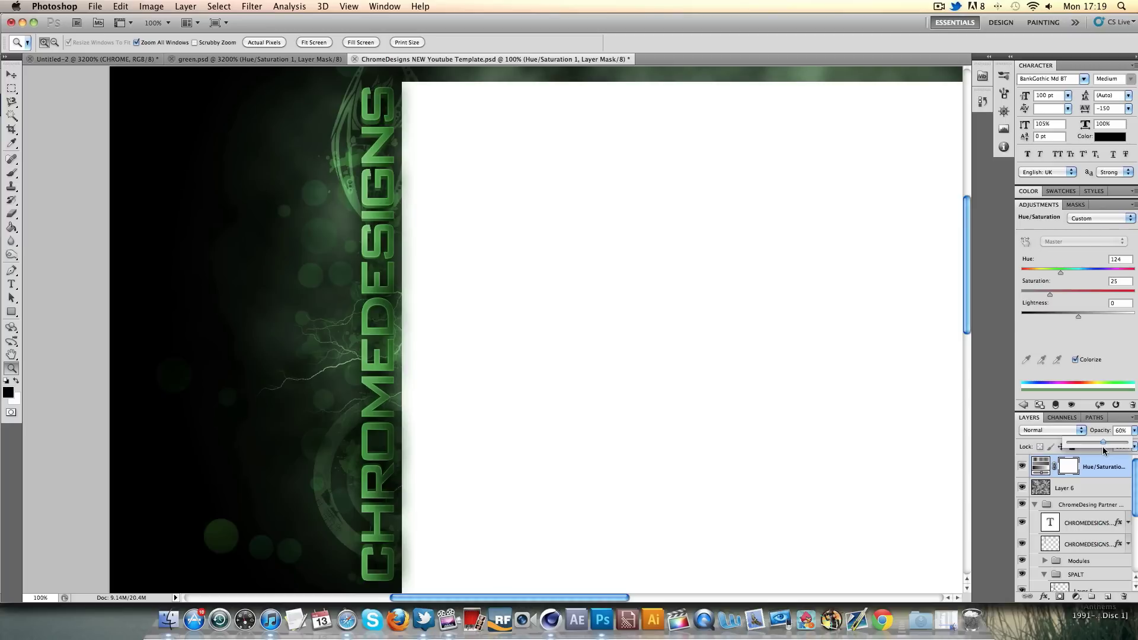
mouse_move(1103, 451)
left_mouse_down()
mouse_move(972, 452)
mouse_move(1126, 444)
mouse_move(1100, 446)
left_mouse_up()
Collapse the adjustment settings and fold up the SPALT and Background layer groups
right_click(306, 422)
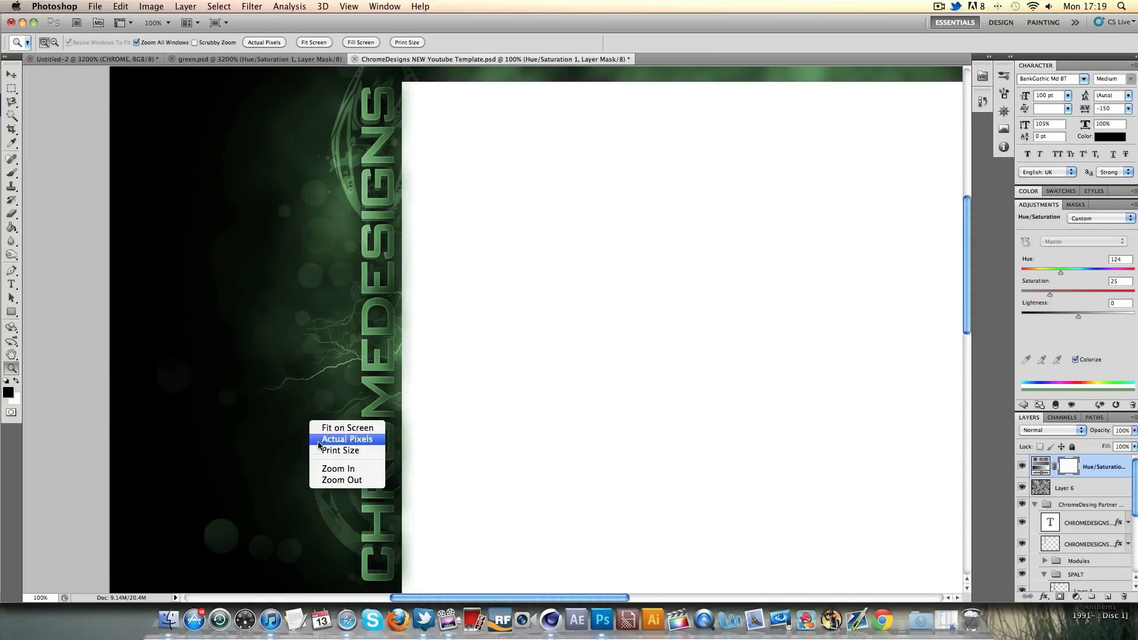
left_click(322, 476)
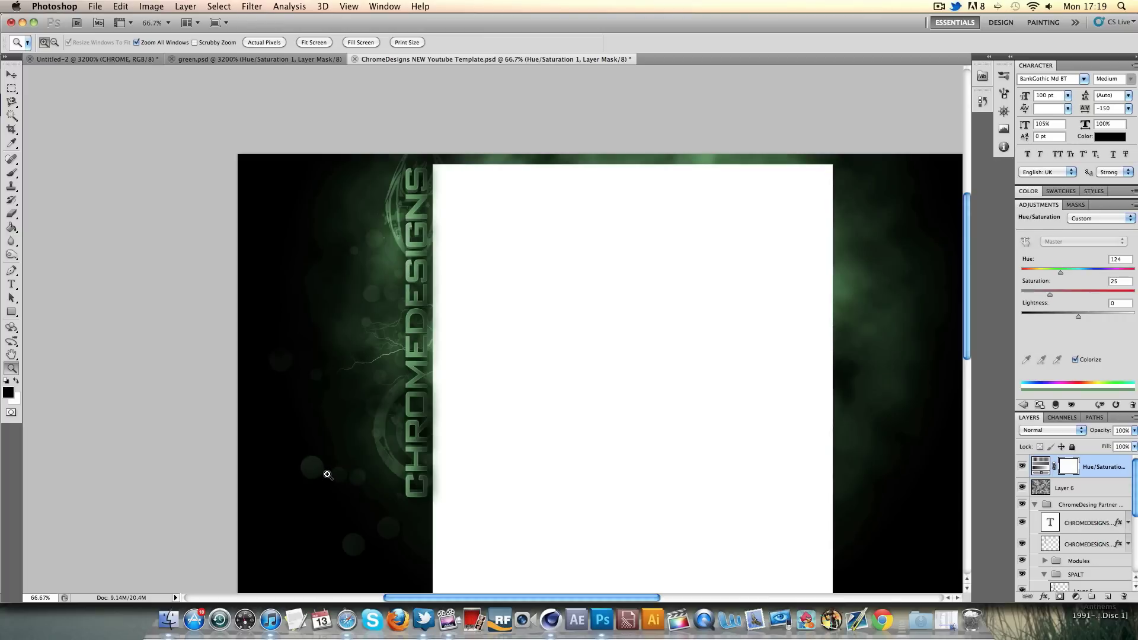
left_click(1034, 204)
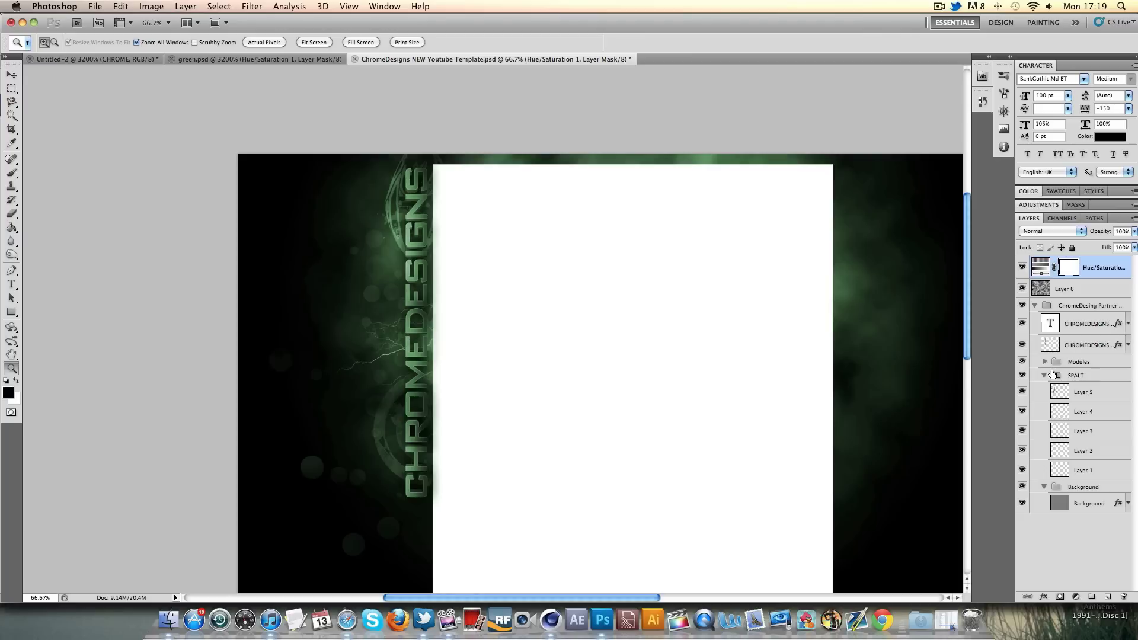
left_click(1045, 375)
left_click(1072, 379)
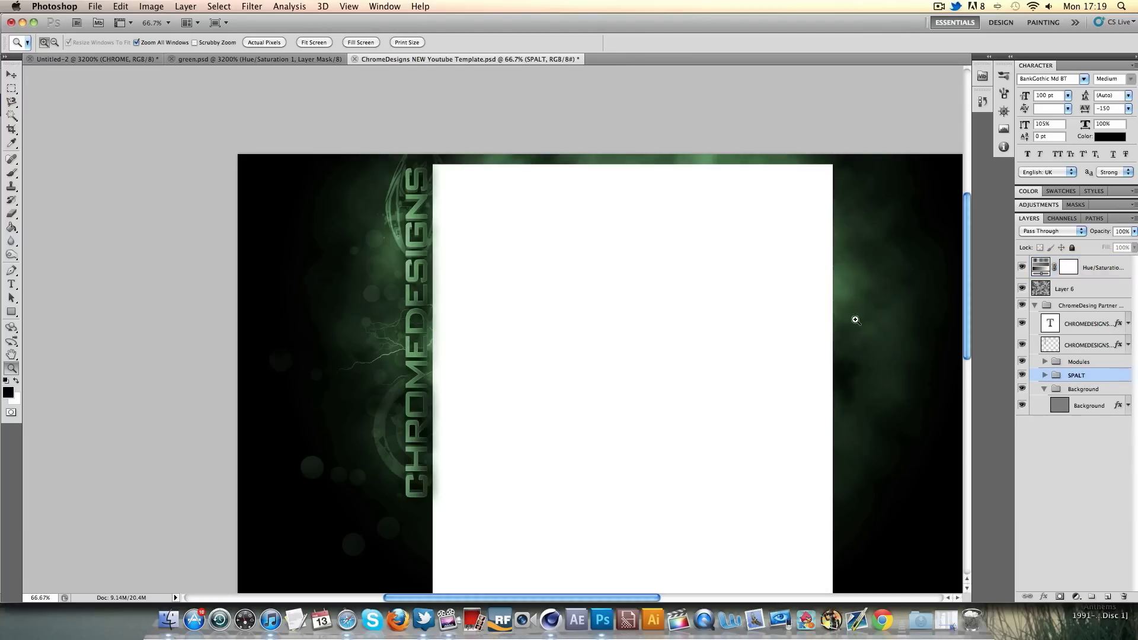
left_click(11, 75)
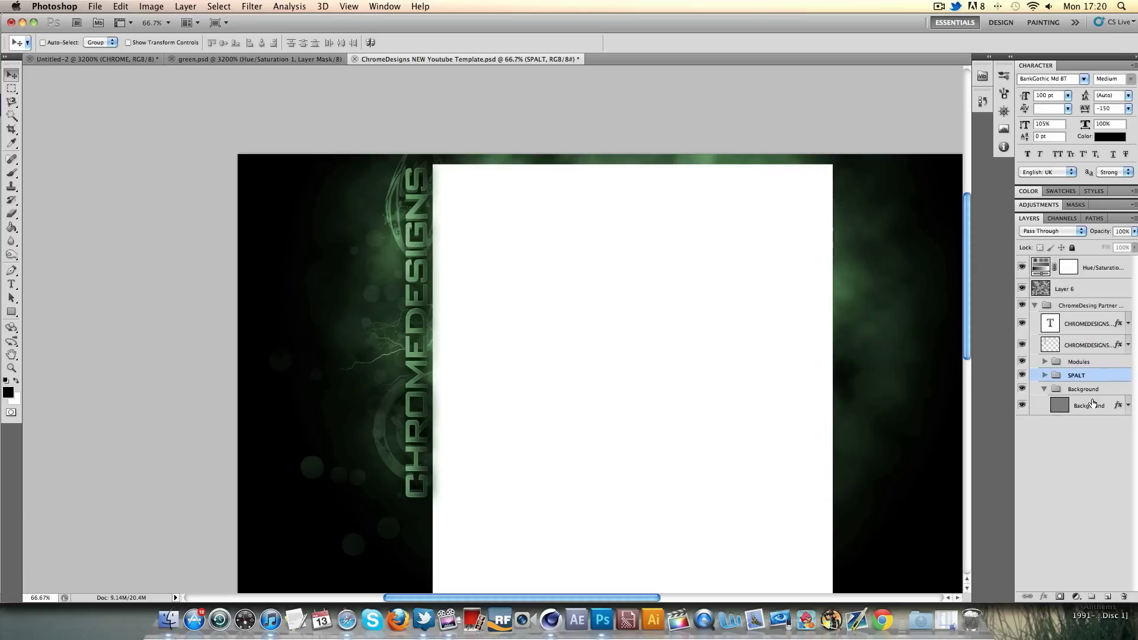
left_click(1044, 388)
Apply a Color Overlay of #141414 with Normal blending at 100% opacity to the Main Body layer in the Modules group
left_click(1045, 362)
left_click(1084, 377)
double_click(1093, 378)
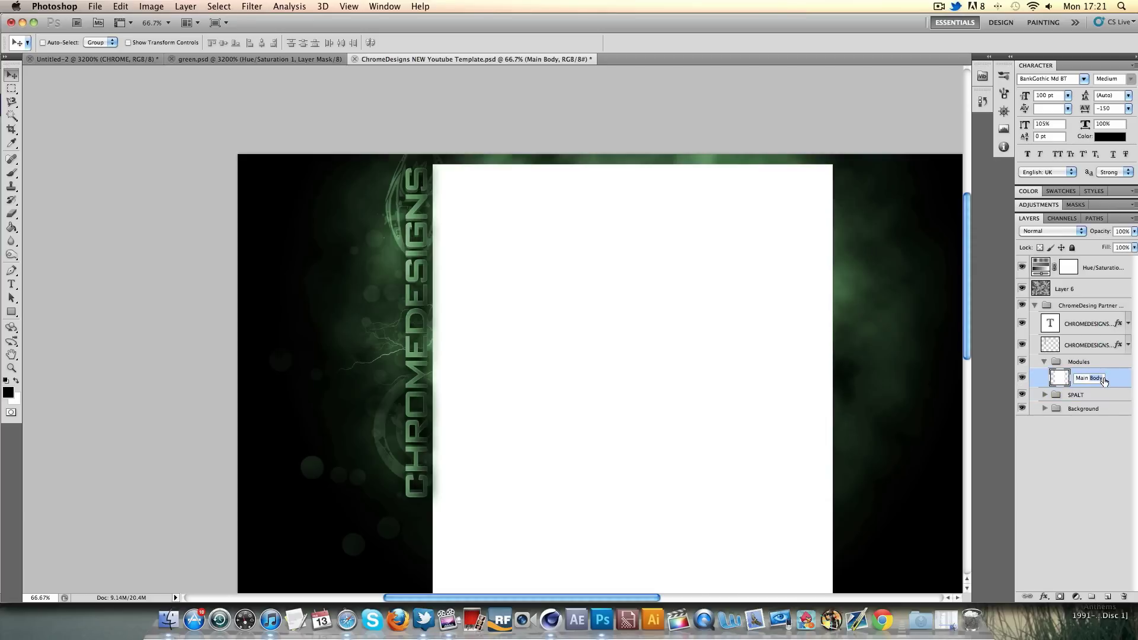
double_click(1113, 380)
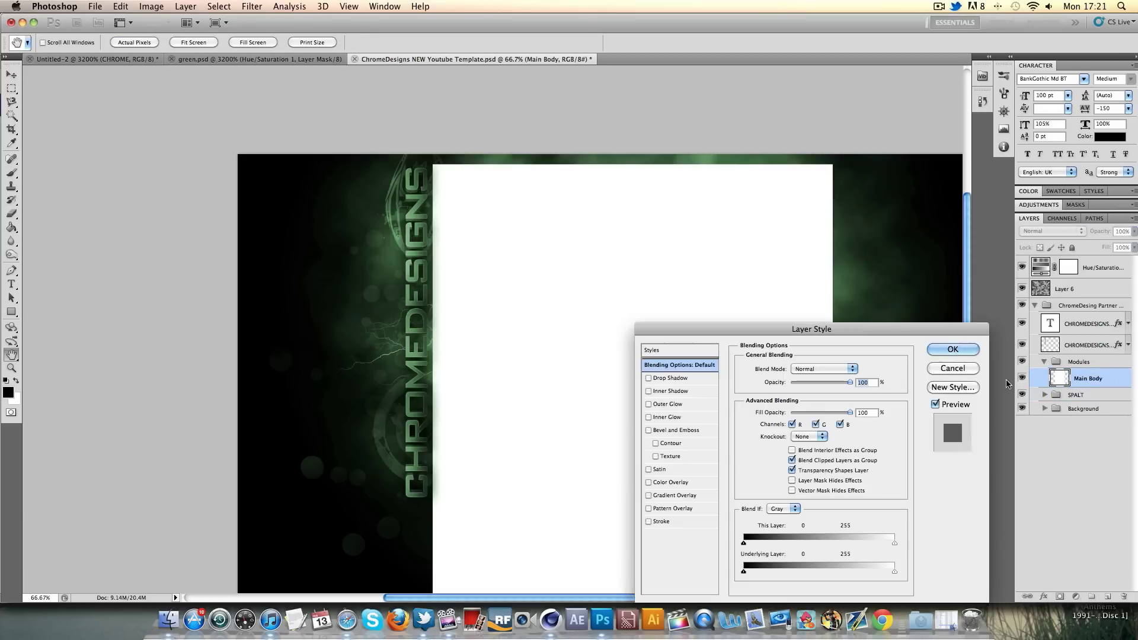
left_click(649, 482)
left_click(855, 369)
left_click_drag(901, 367, 815, 442)
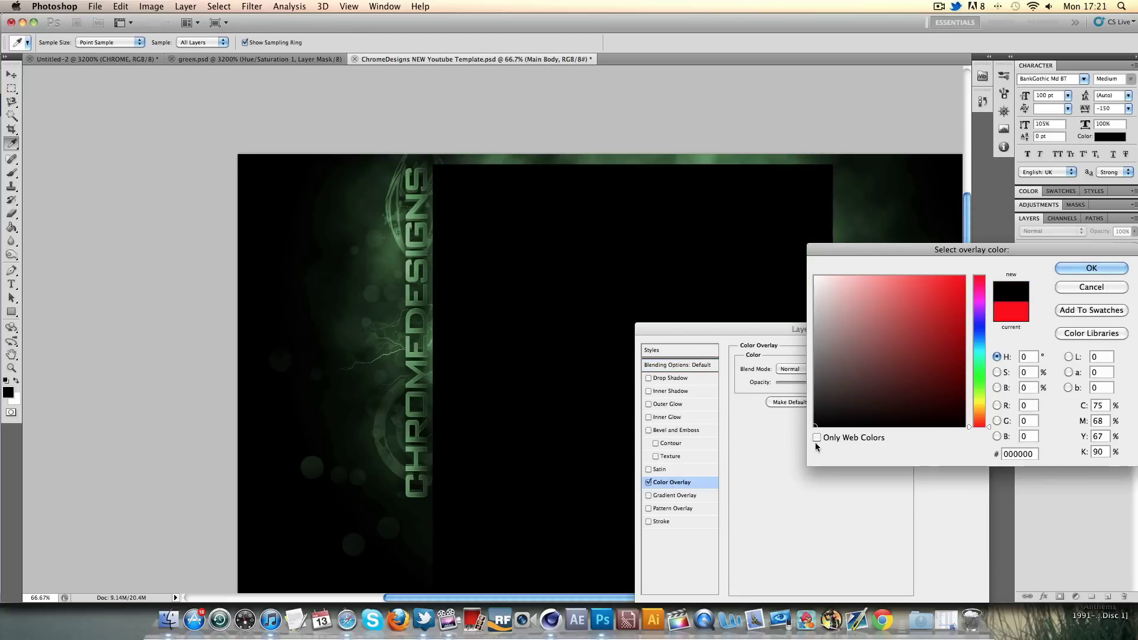
left_click(815, 415)
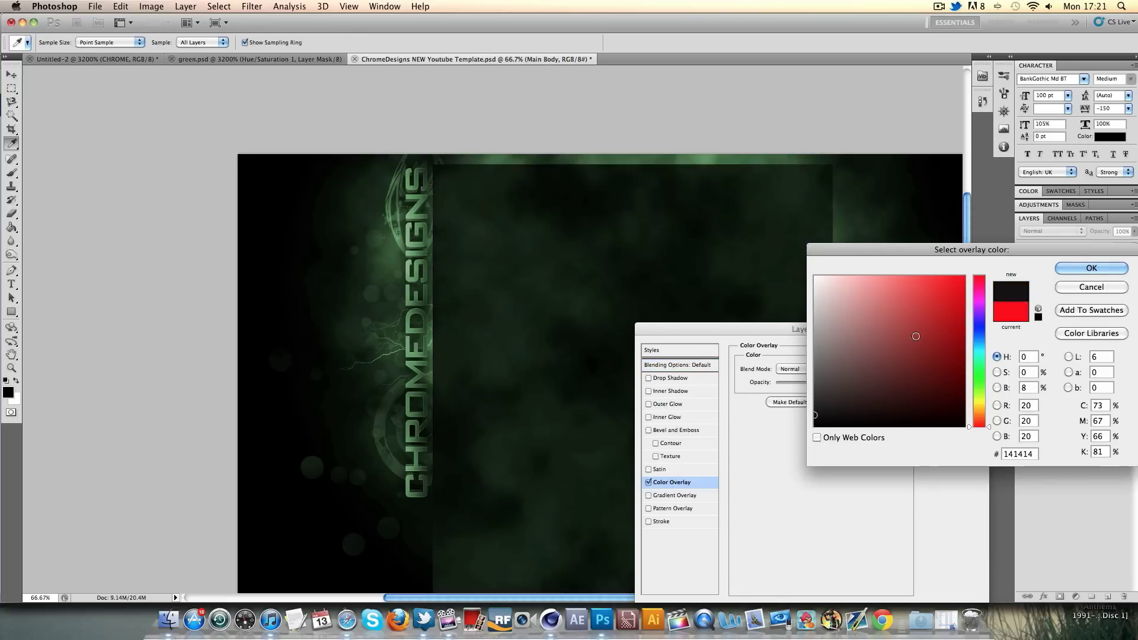
key("Return")
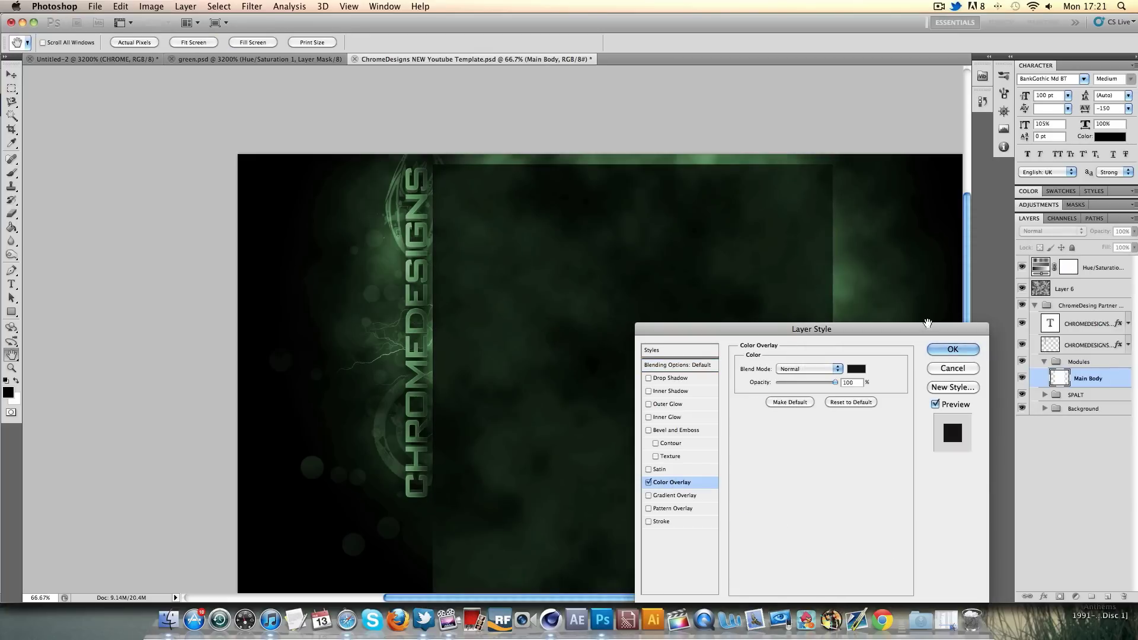
key("Return")
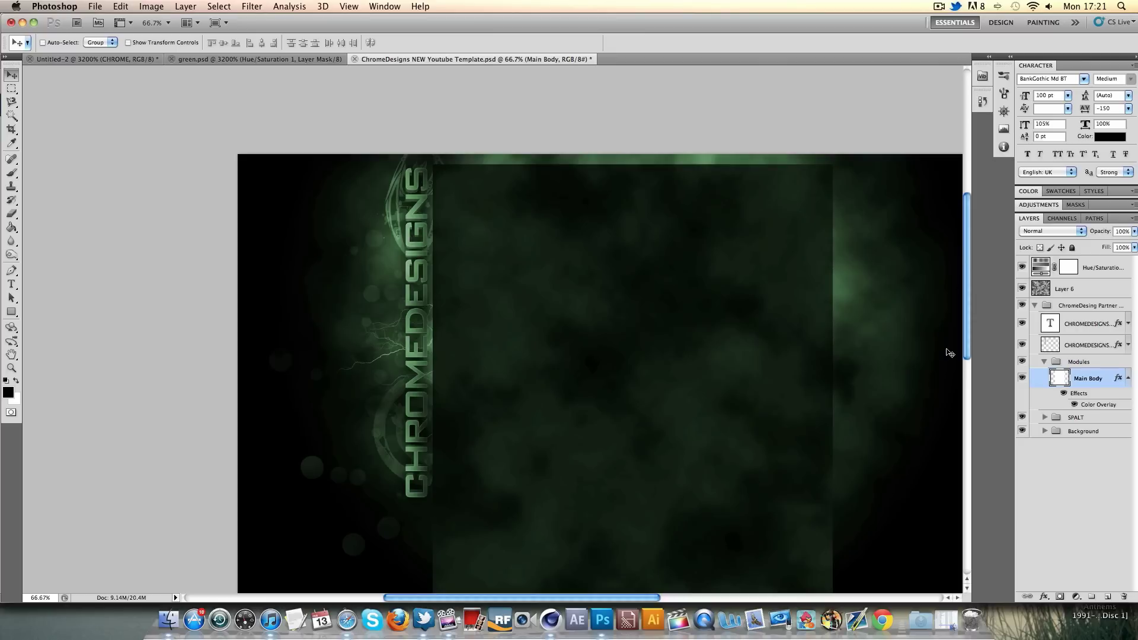
left_click(1127, 378)
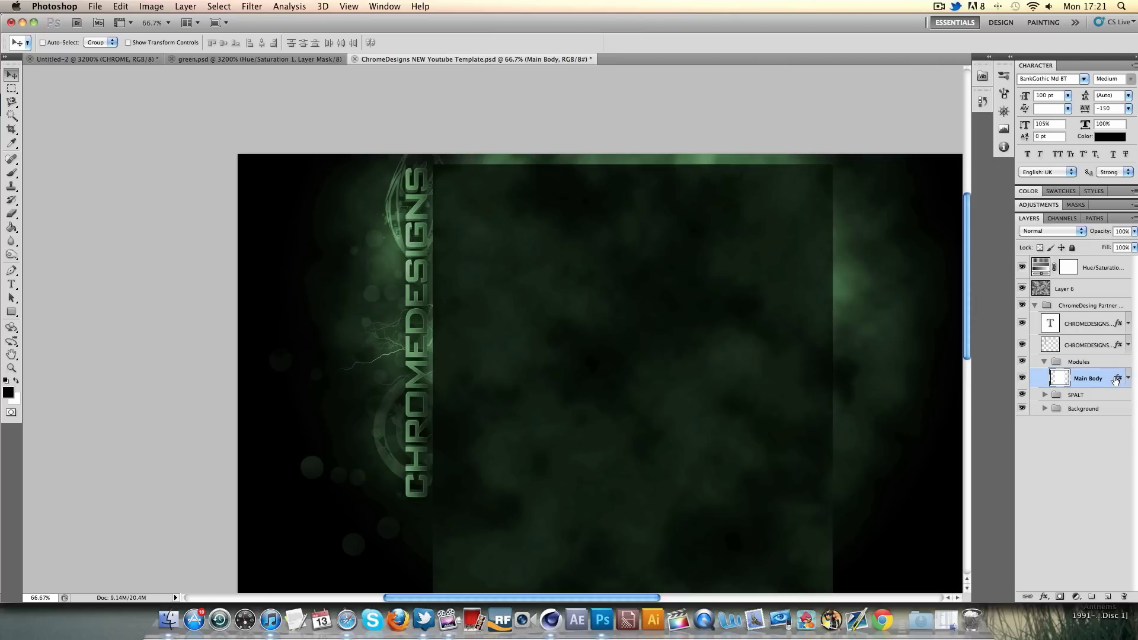